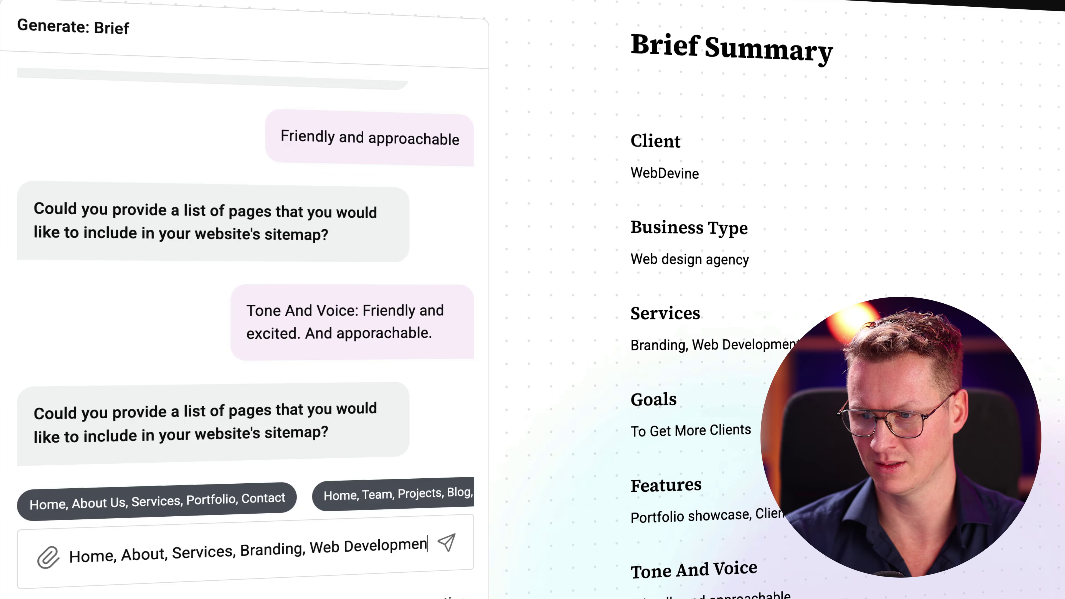
Answer the sitemap question with Home, About, Services, Branding, Web Development, SEO, Advertising, Portfolio, Blog, Contact, and approve the proposed page structure.
type("t,")
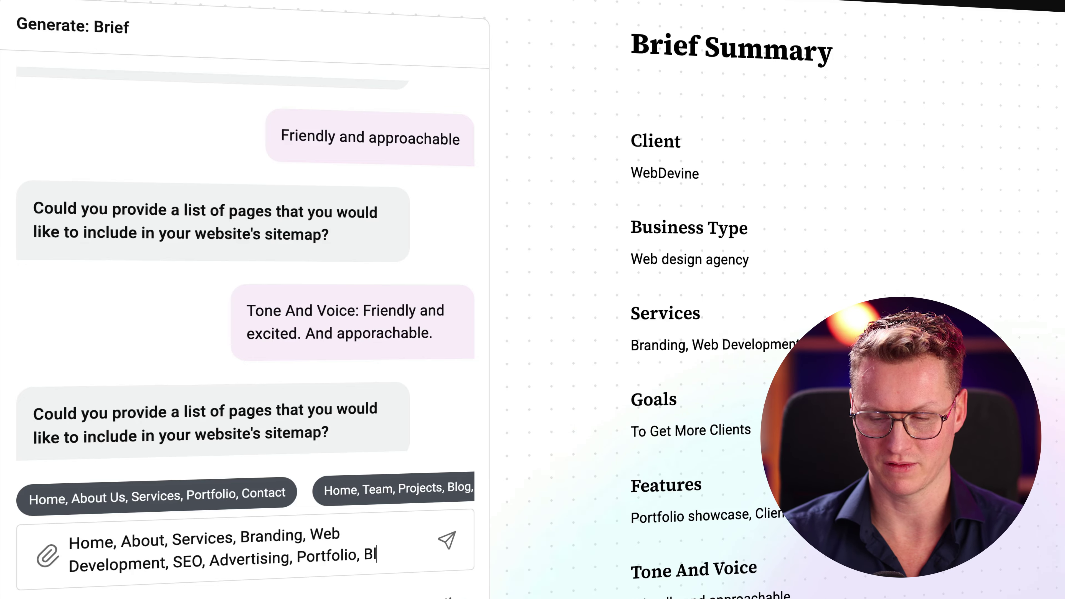
type("Contact")
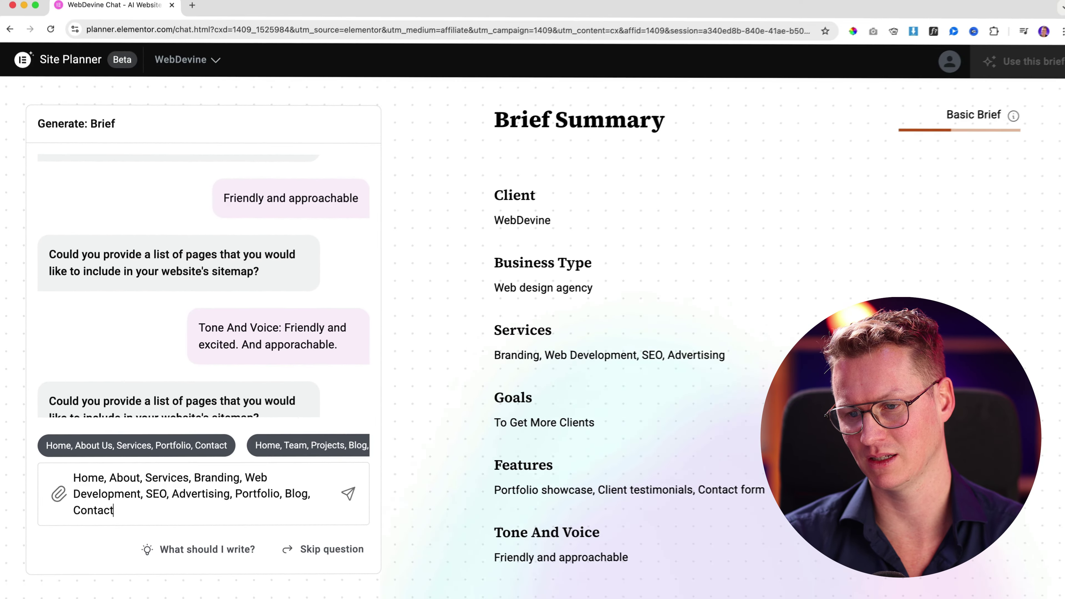
key("Return")
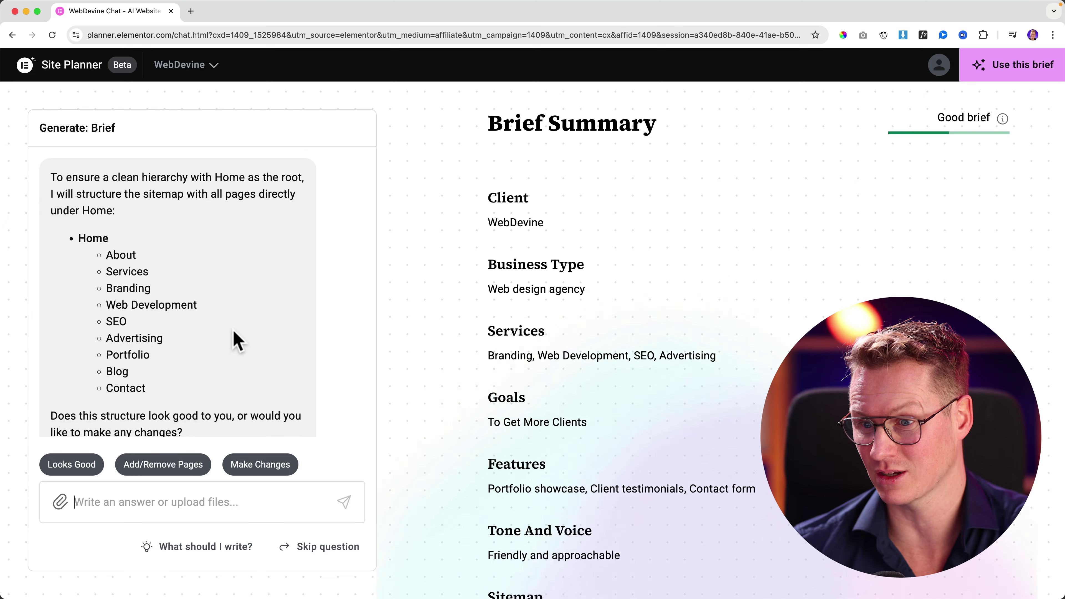
scroll(235, 340, "down", 1)
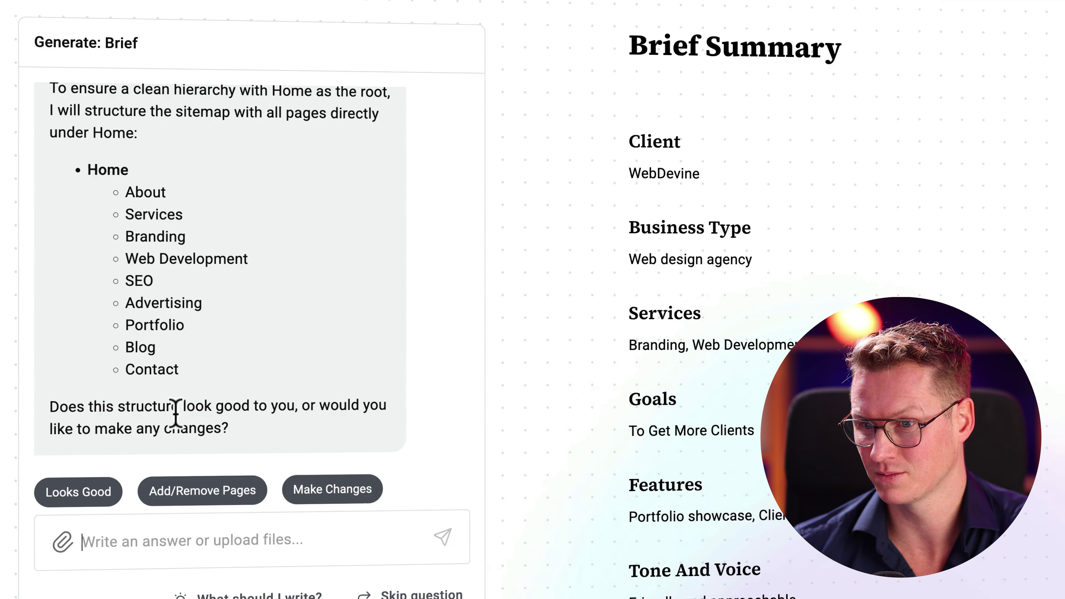
left_click(79, 493)
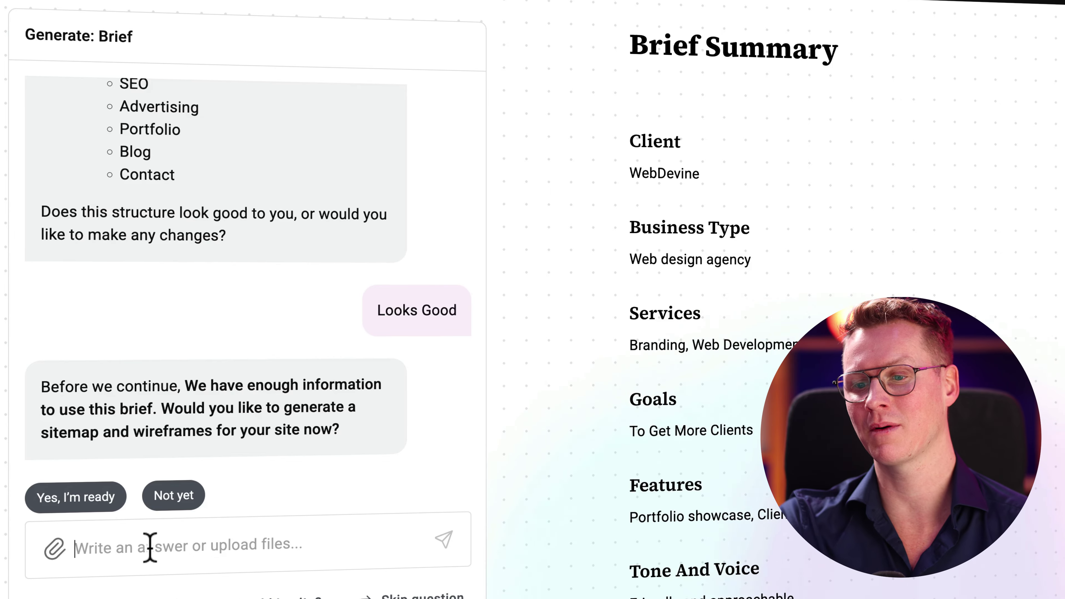
left_click(54, 551)
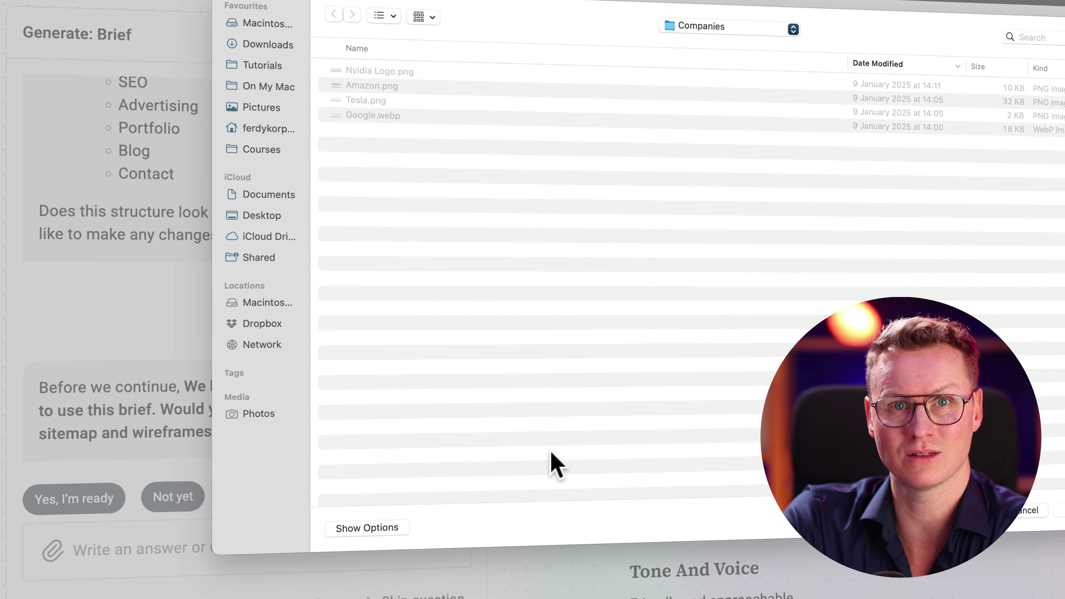
left_click(1041, 509)
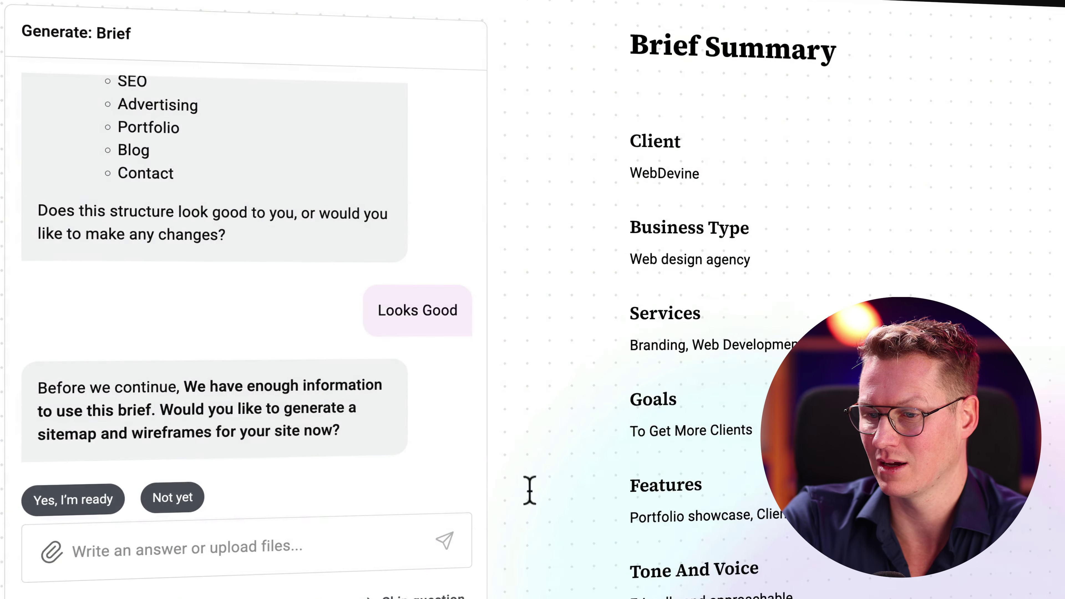
left_click(205, 556)
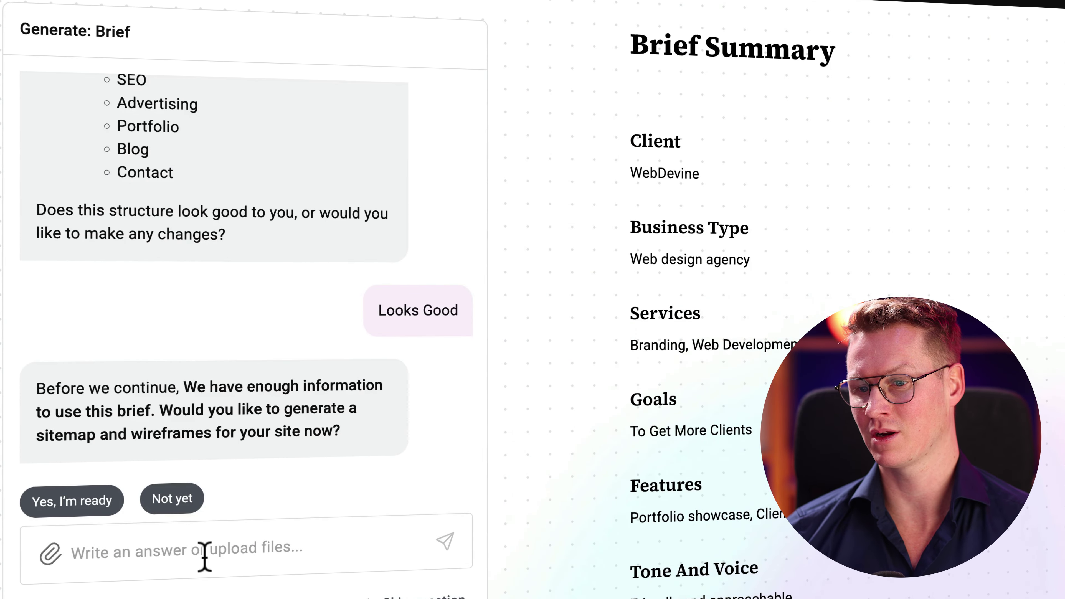
Confirm readiness to continue and use the brief to generate the website's sitemap and wireframes.
left_click(72, 502)
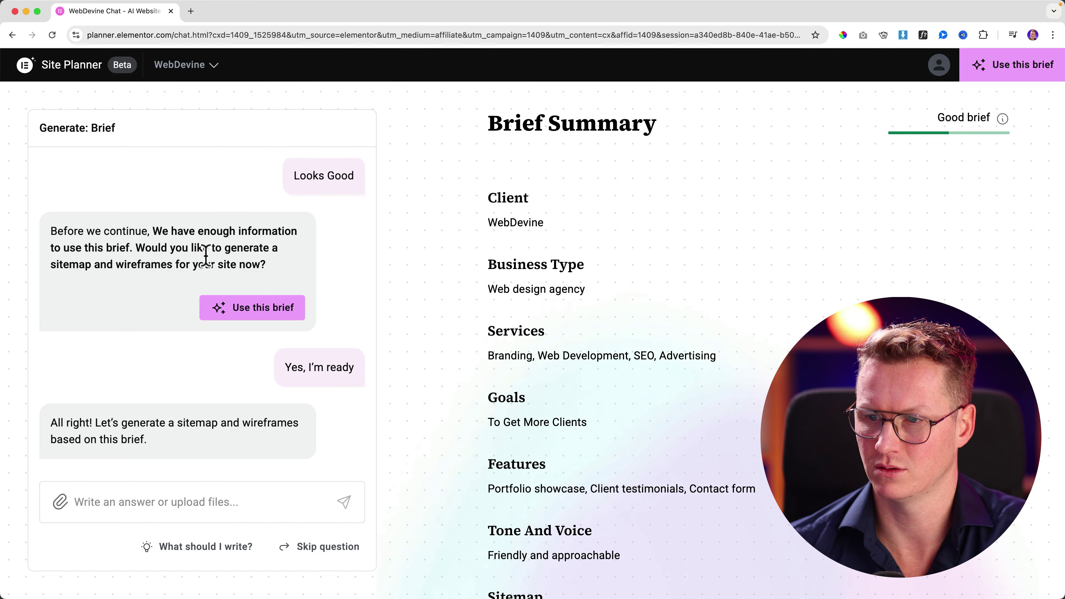
left_click(1045, 63)
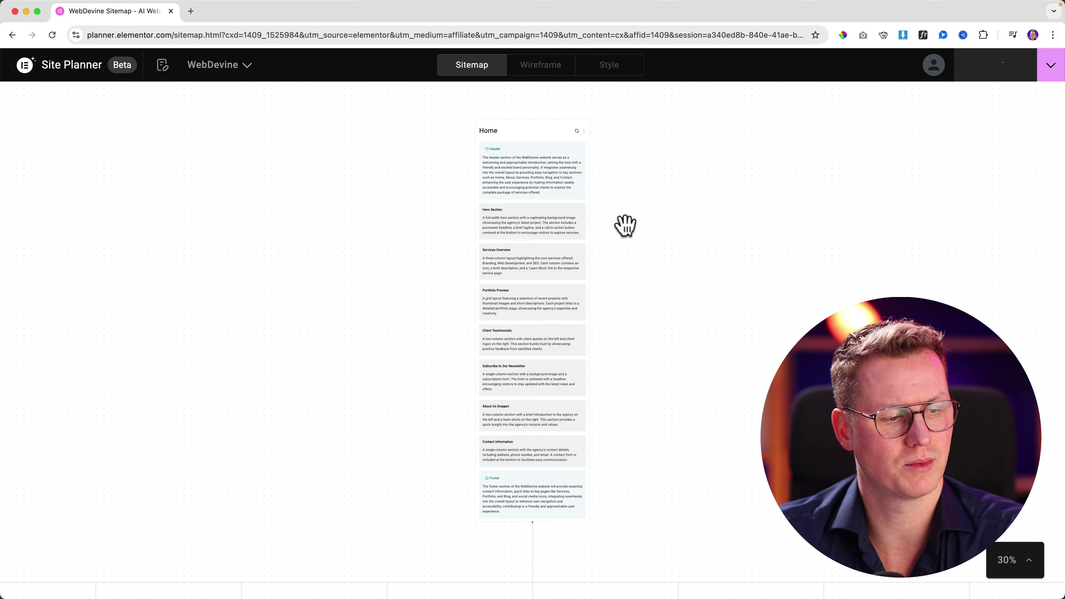
Review the generated sitemap, from the row of subpages back to the section descriptions of the Home page.
scroll(612, 225, "down", 10)
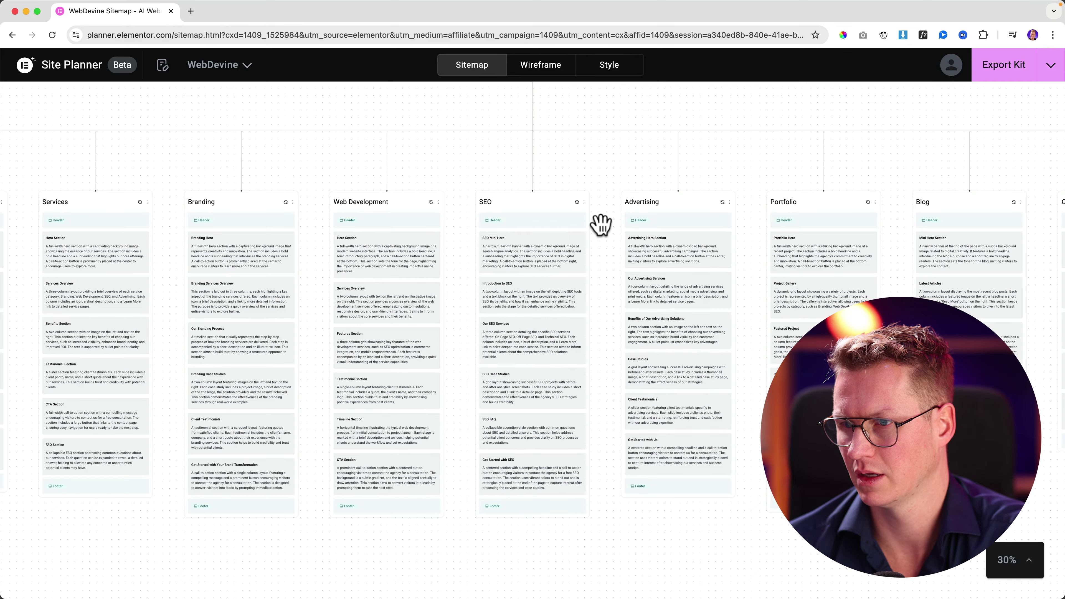
scroll(601, 225, "up", 9)
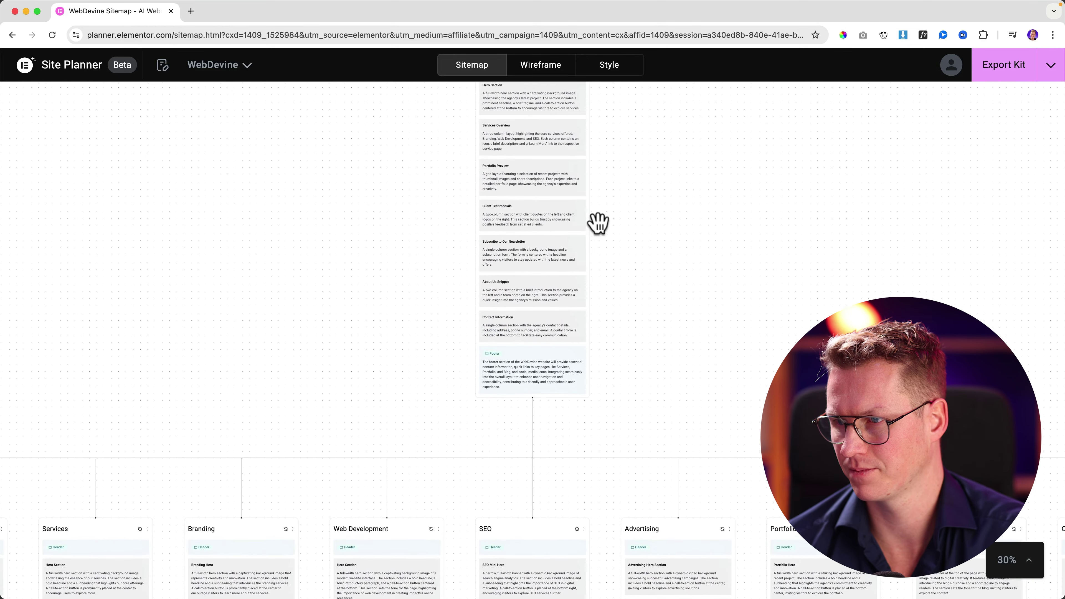
scroll(599, 223, "up", 1)
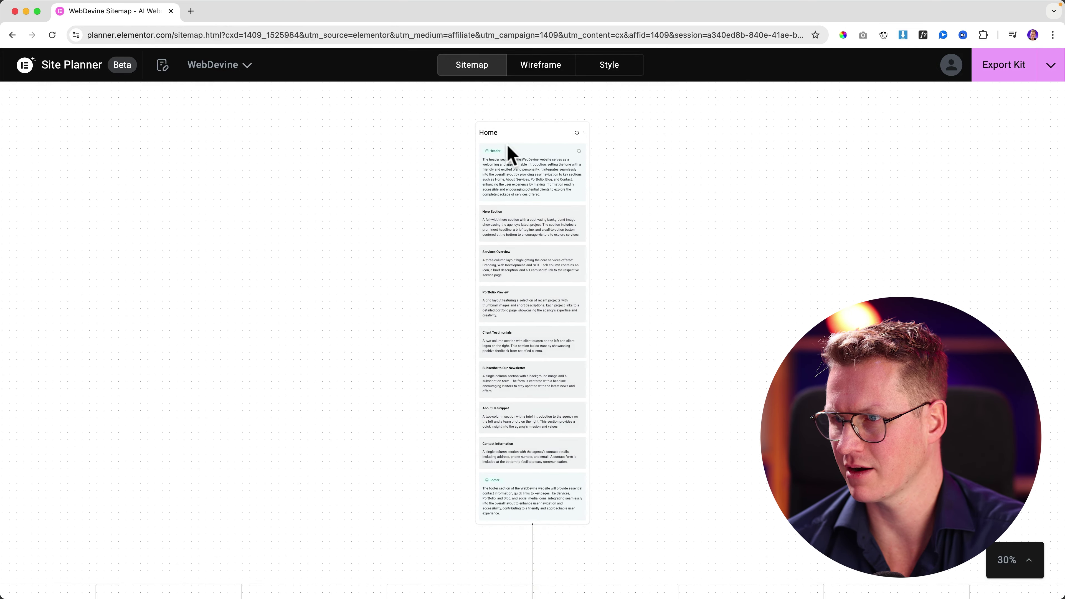
scroll(641, 210, "up", 5)
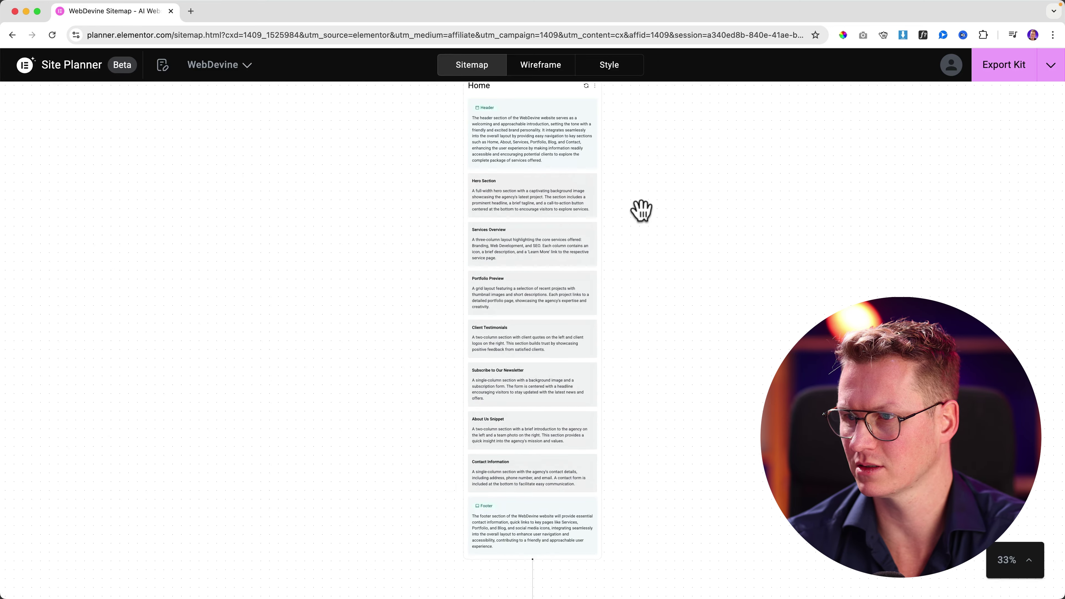
scroll(642, 211, "up", 2)
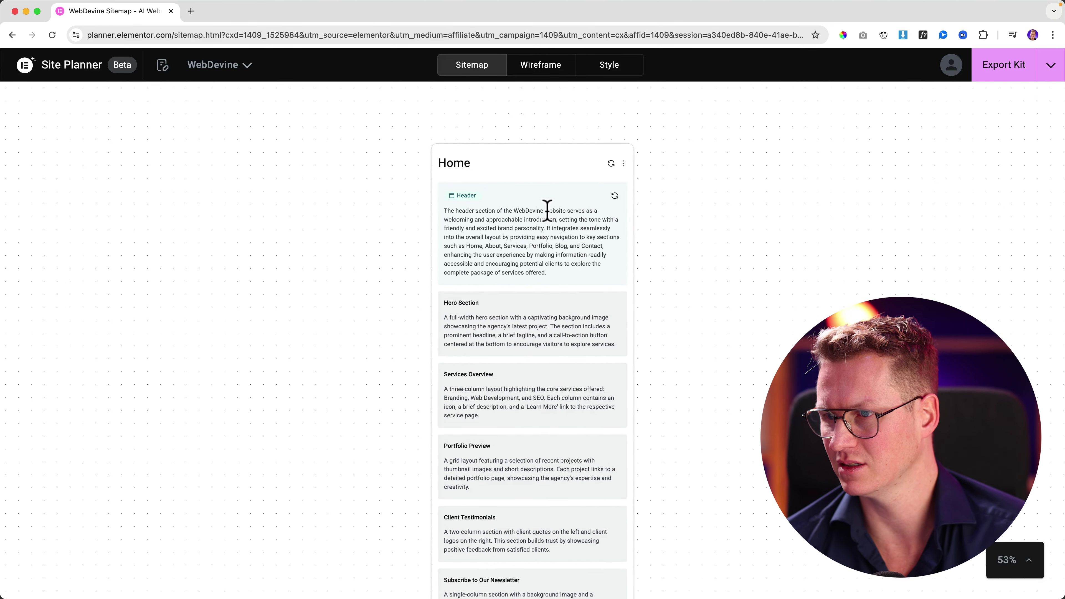
scroll(517, 226, "down", 2)
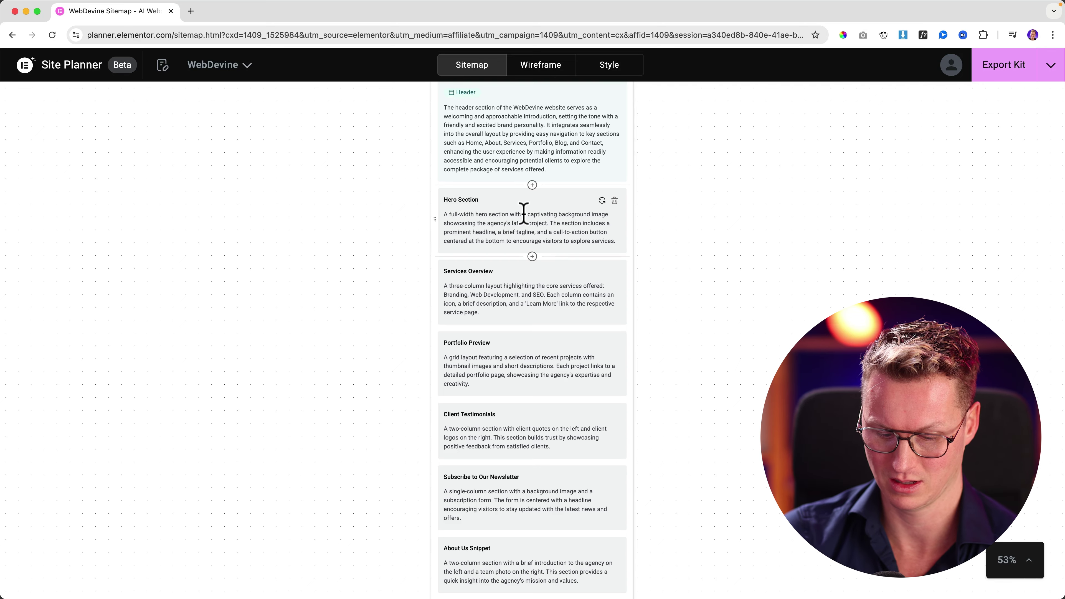
scroll(524, 214, "up", 3)
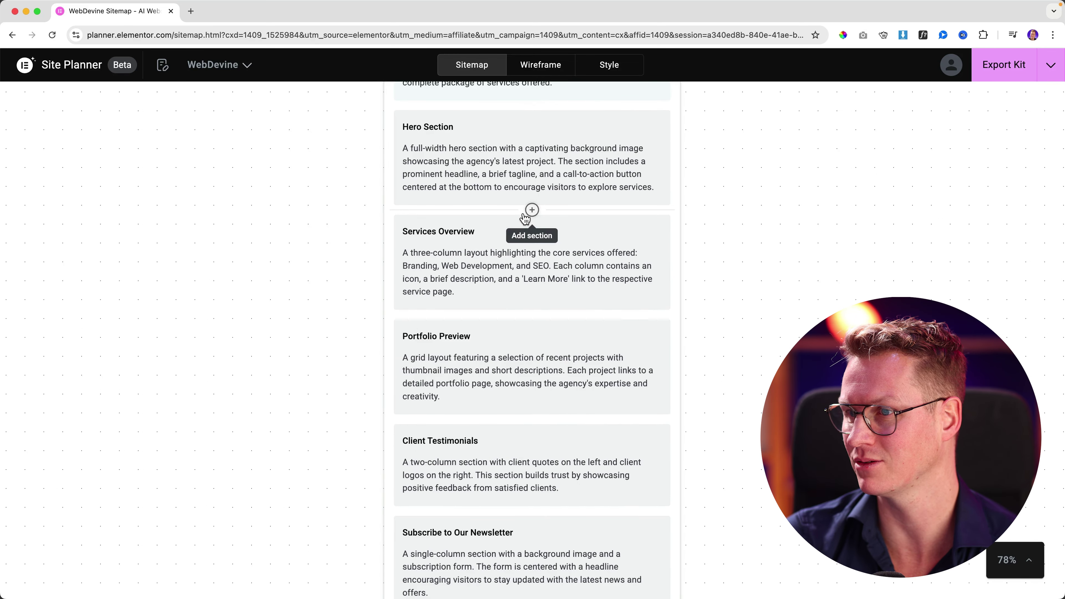
scroll(473, 163, "up", 2)
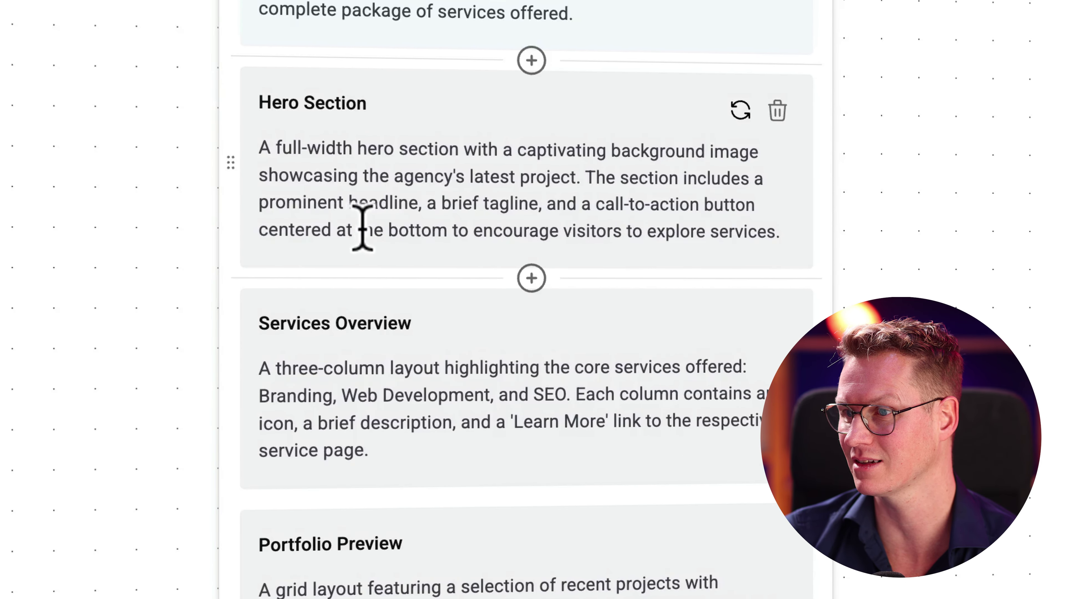
Append to Home's Hero Section: "I want to have a right area where I showcase my latest project. So there should be 2 containers next to each other.".
left_click(785, 231)
type("I want to have a right area where I showcase my")
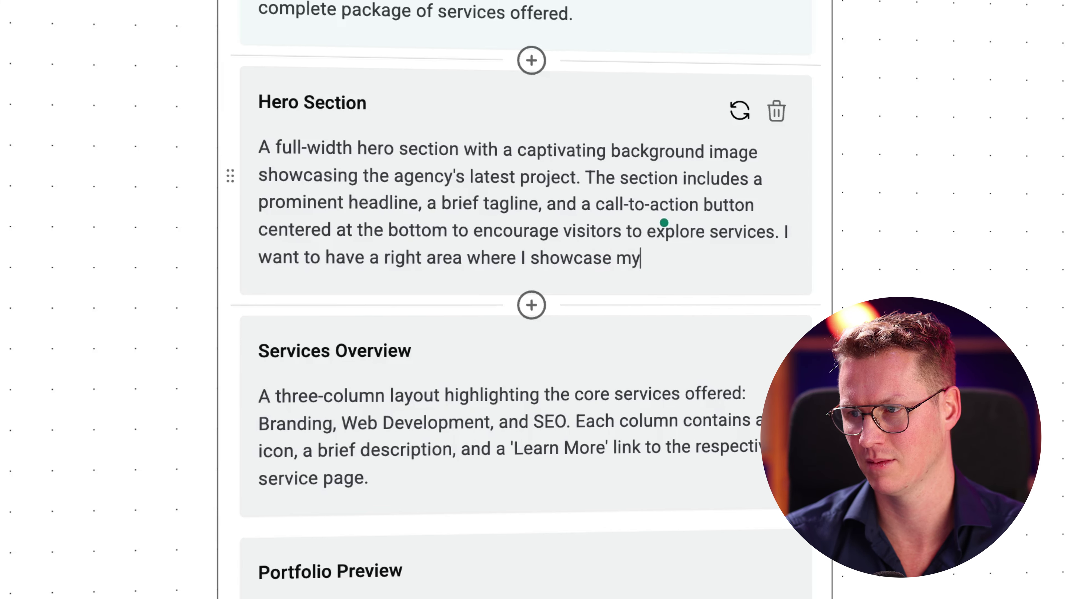
type("latest project. ")
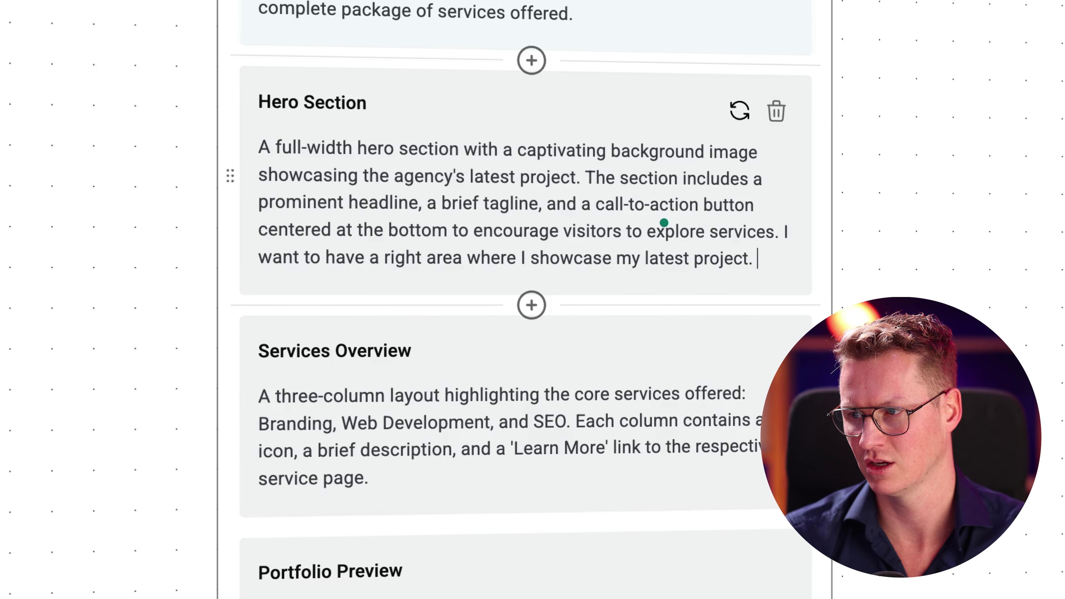
type("So there shou")
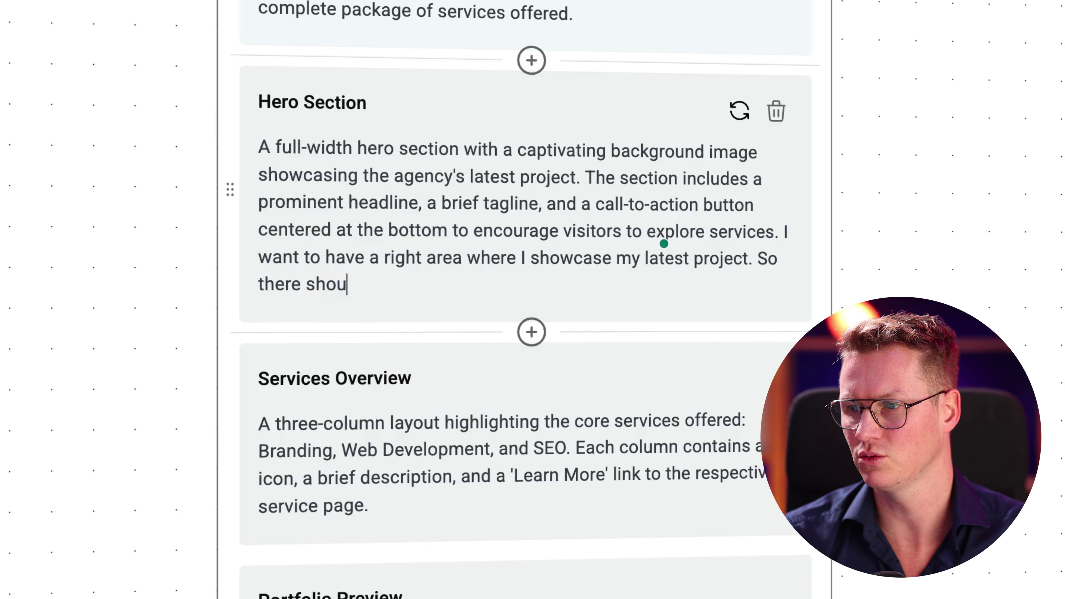
type("ld be 2 cont")
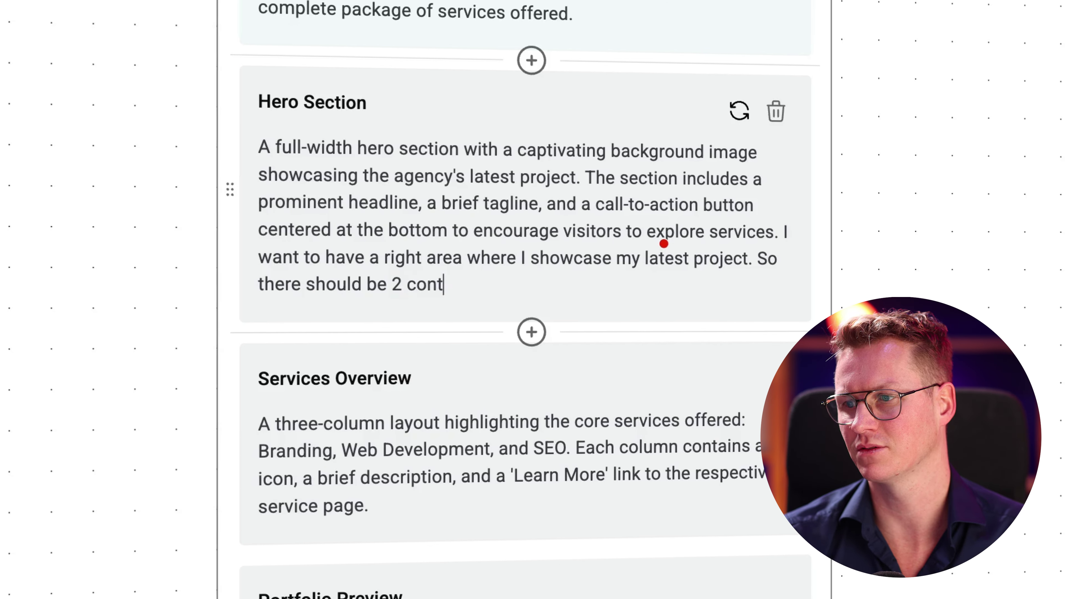
type("ainers next to each other.")
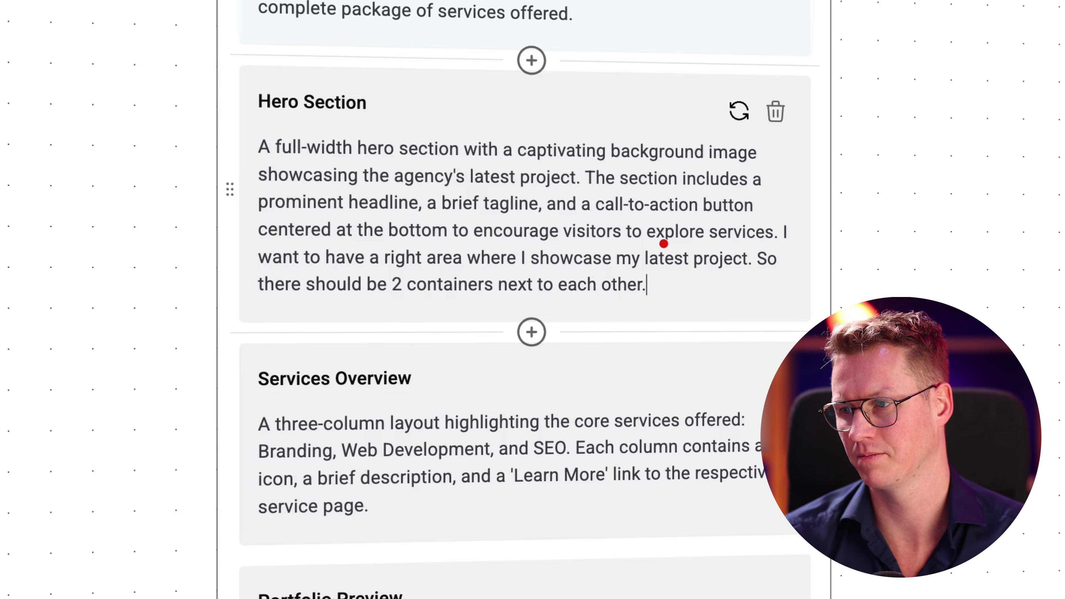
Regenerate the description of the Home page's Portfolio Preview section and dismiss the grammar suggestion.
scroll(571, 362, "down", 2)
left_click(570, 365)
scroll(569, 365, "down", 2)
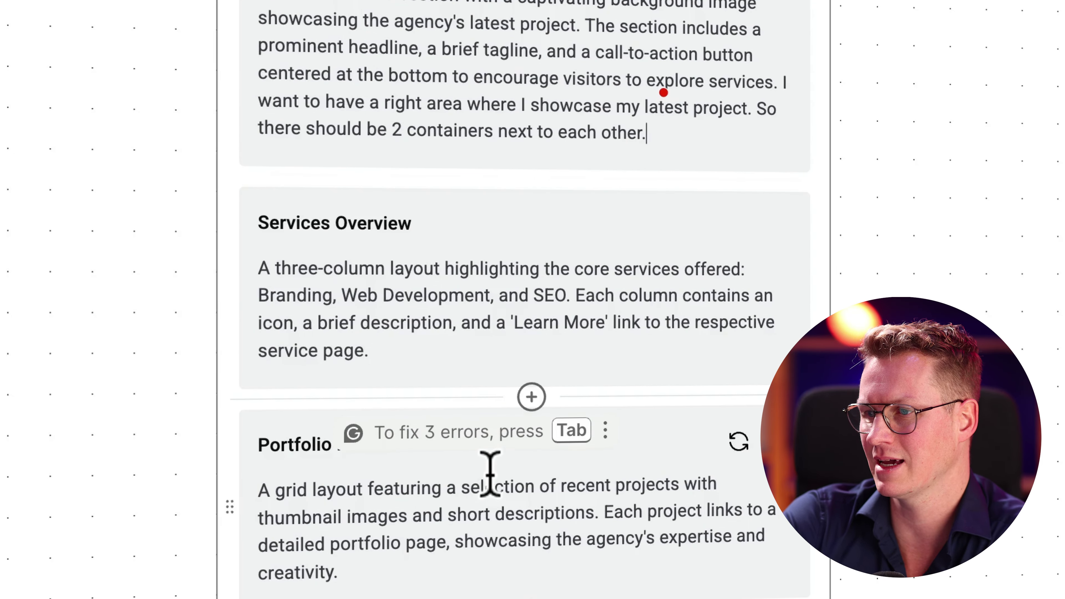
scroll(602, 405, "down", 4)
left_click(739, 297)
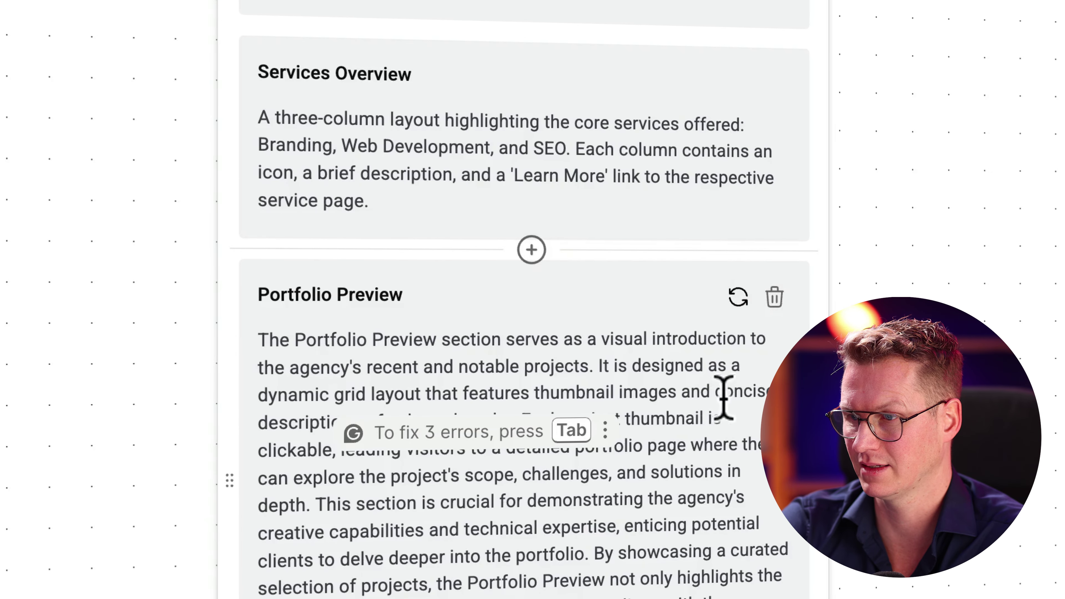
left_click(605, 432)
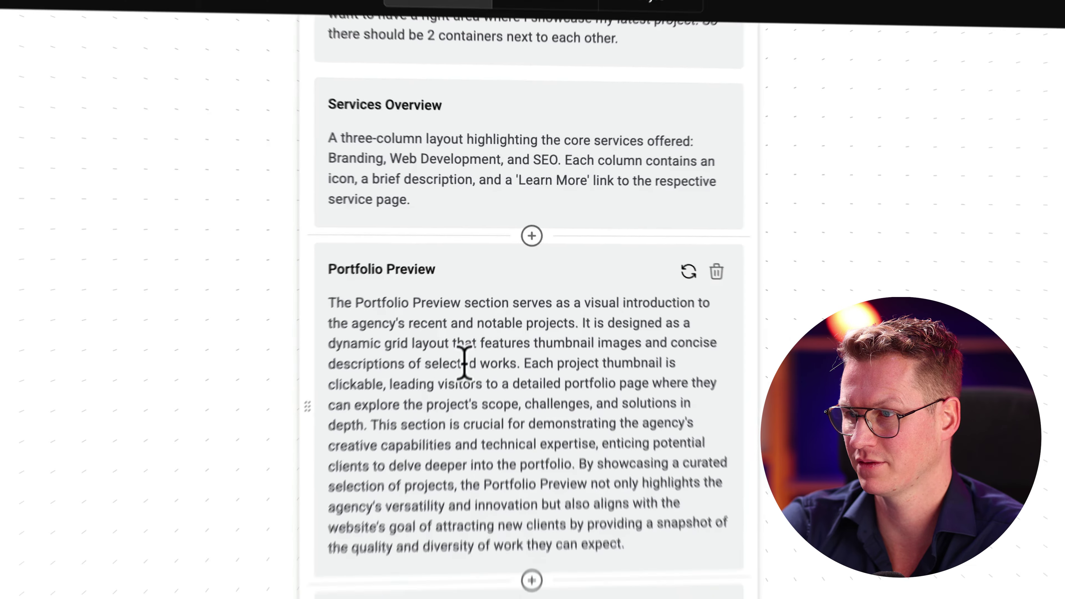
Delete the Timeline Section from the About page in the sitemap.
scroll(489, 310, "down", 15)
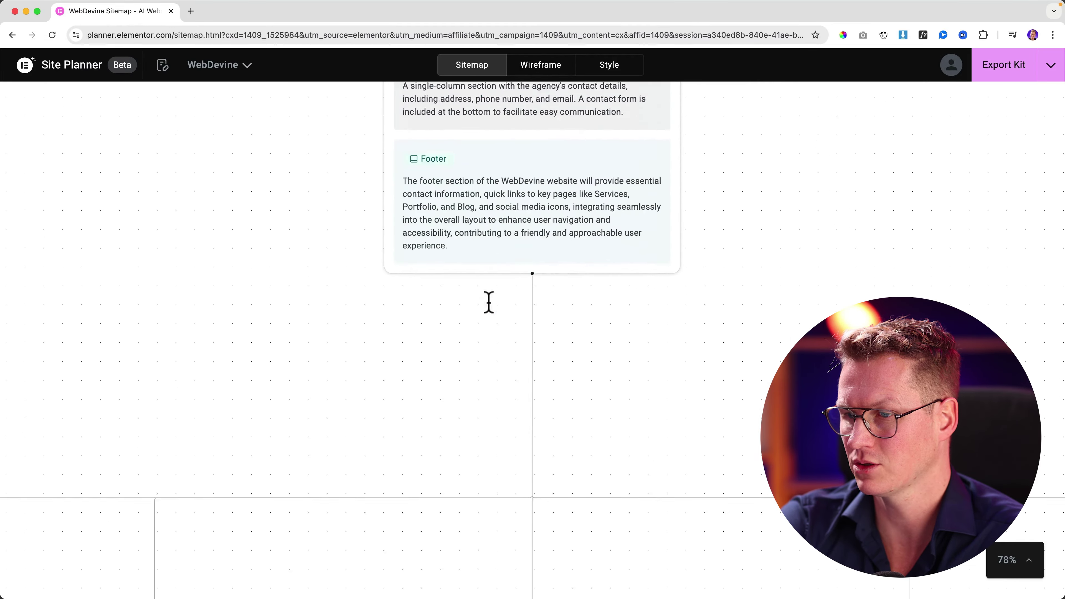
scroll(489, 302, "down", 15)
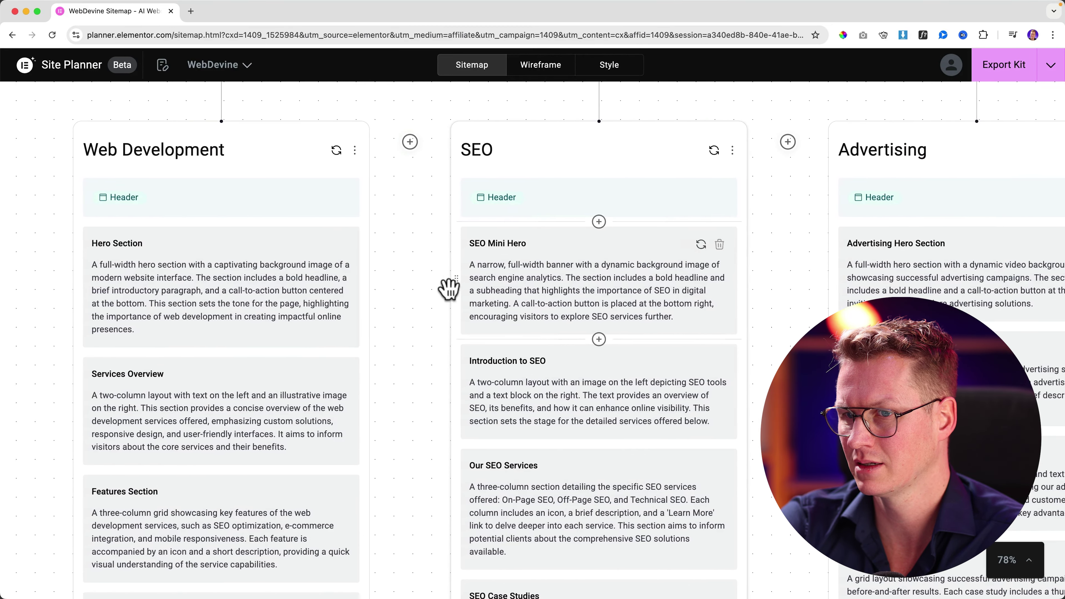
scroll(445, 288, "left", 15)
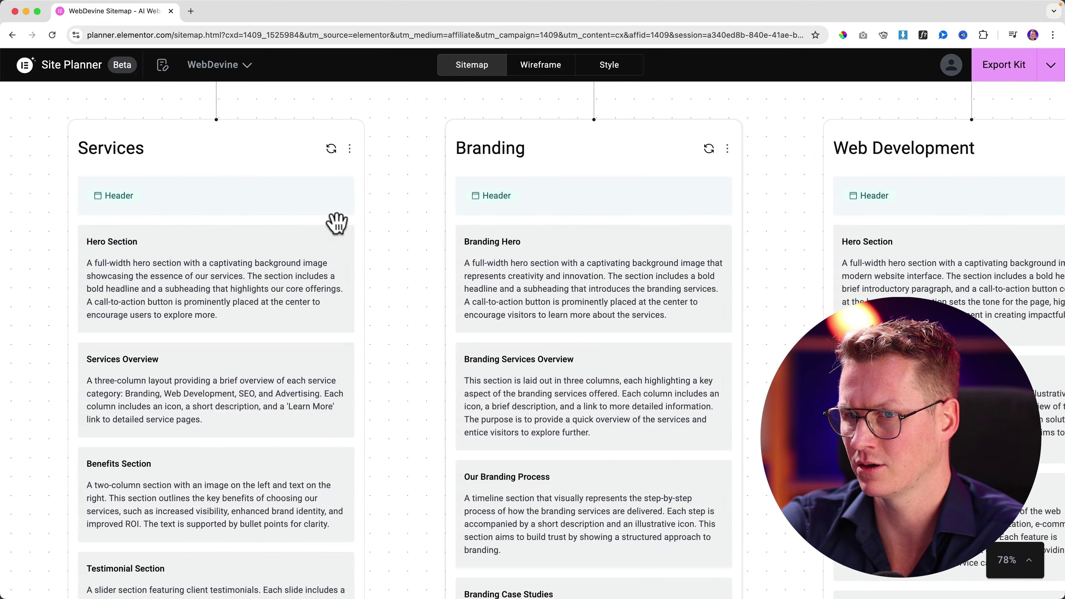
scroll(337, 222, "left", 13)
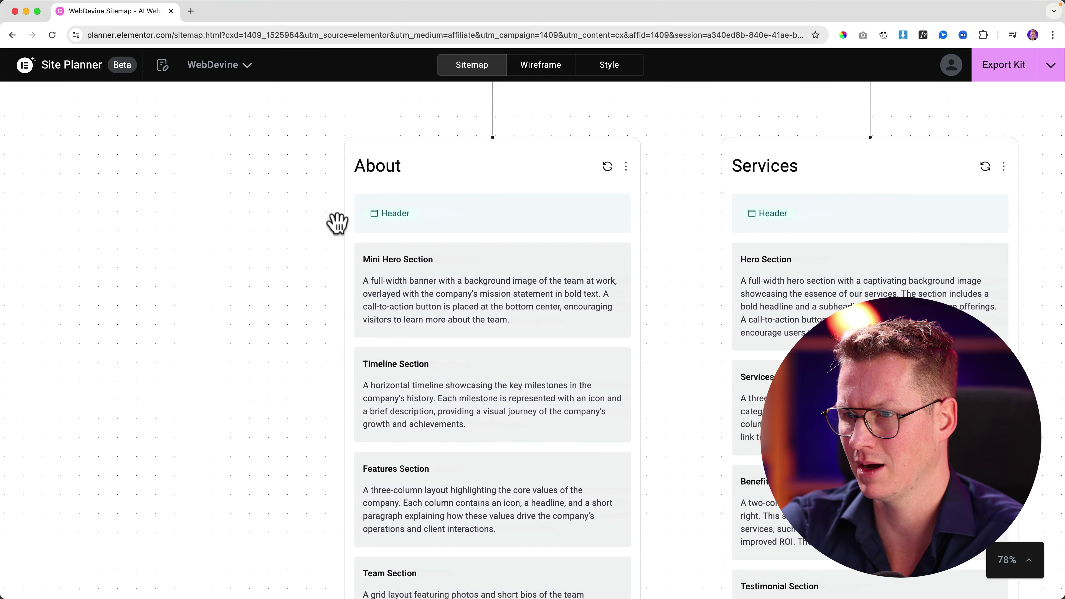
scroll(319, 227, "right", 2)
scroll(416, 245, "down", 4)
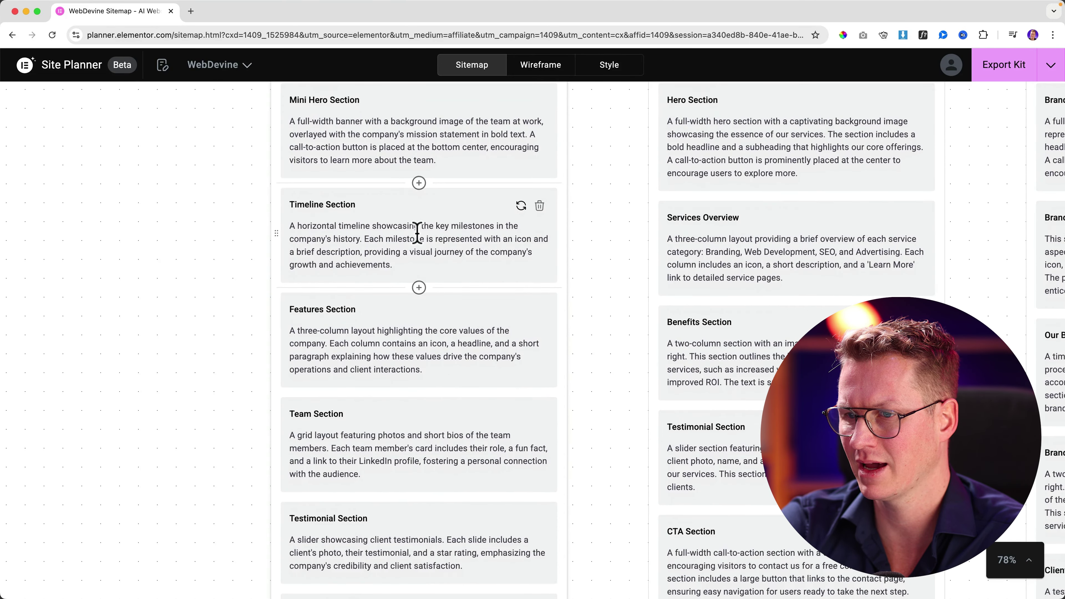
scroll(417, 232, "down", 1)
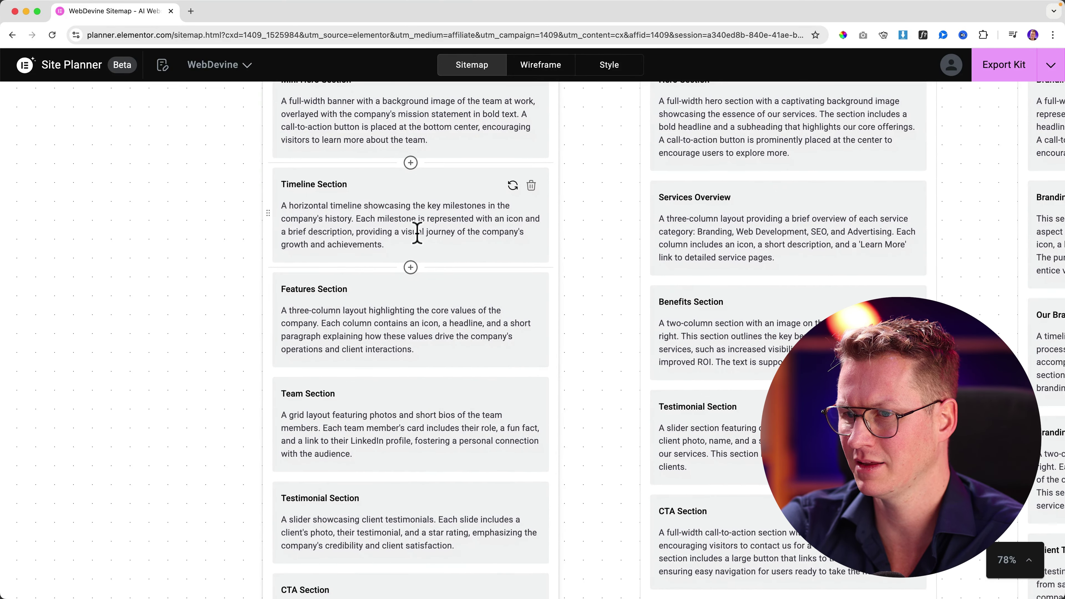
left_click(531, 186)
Move the Team Section above the Features Section on the About page.
scroll(427, 268, "down", 1)
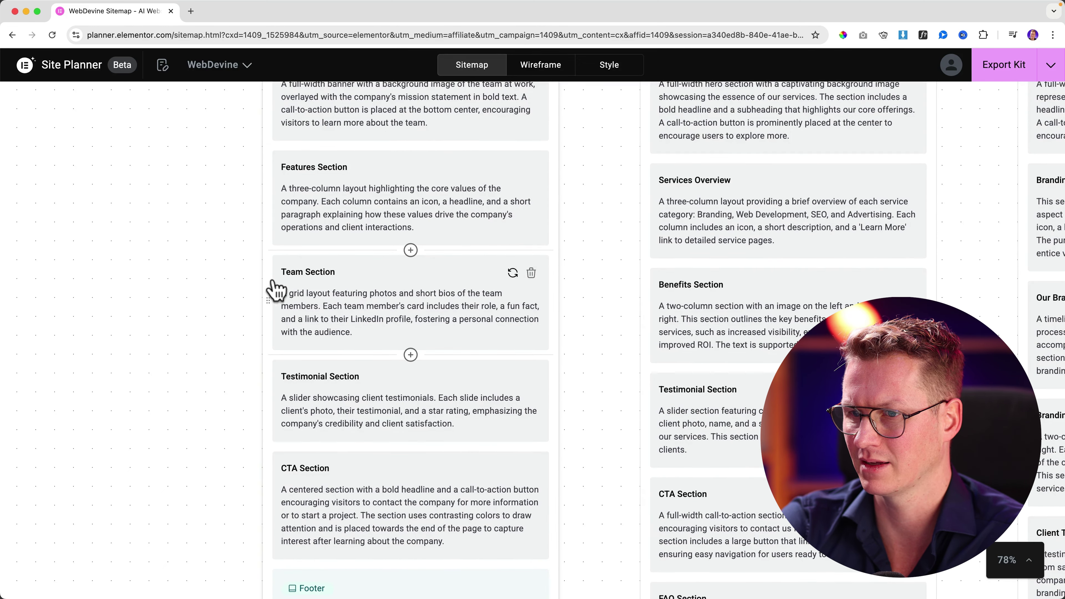
left_click_drag(268, 298, 270, 194)
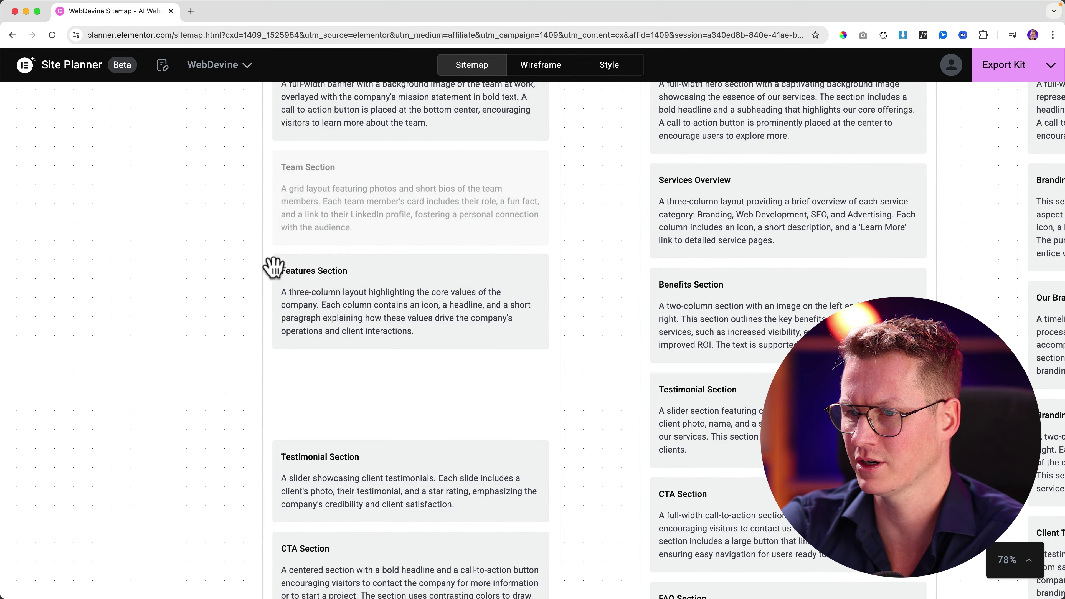
left_click_drag(275, 266, 274, 281)
scroll(305, 271, "down", 7)
scroll(730, 304, "right", 3)
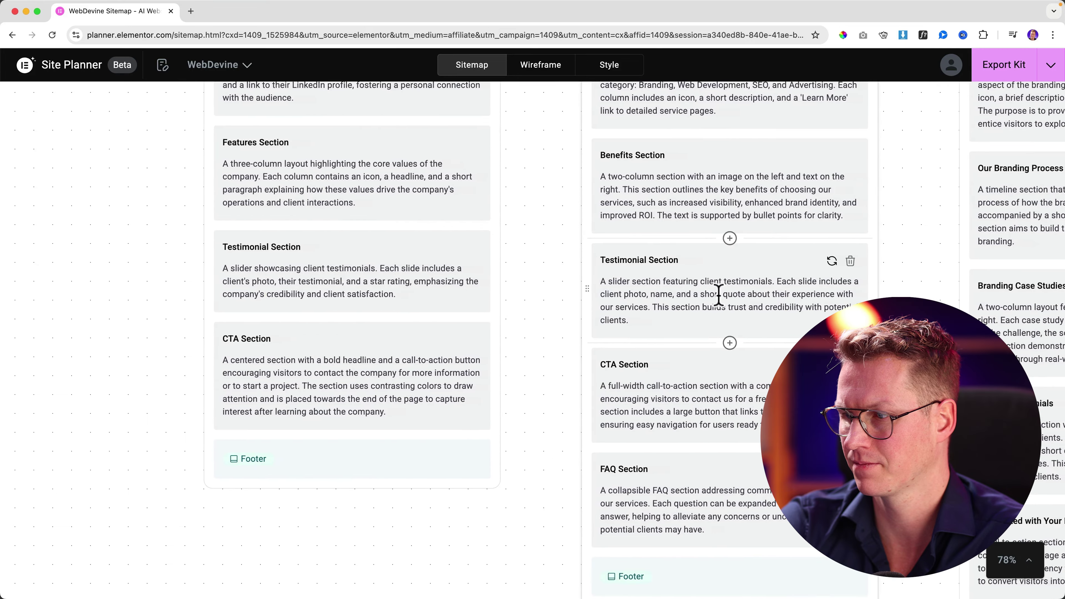
Review the proposed sections of the Services, Branding, Web Development and SEO pages in the sitemap.
scroll(719, 294, "up", 4)
scroll(718, 294, "right", 15)
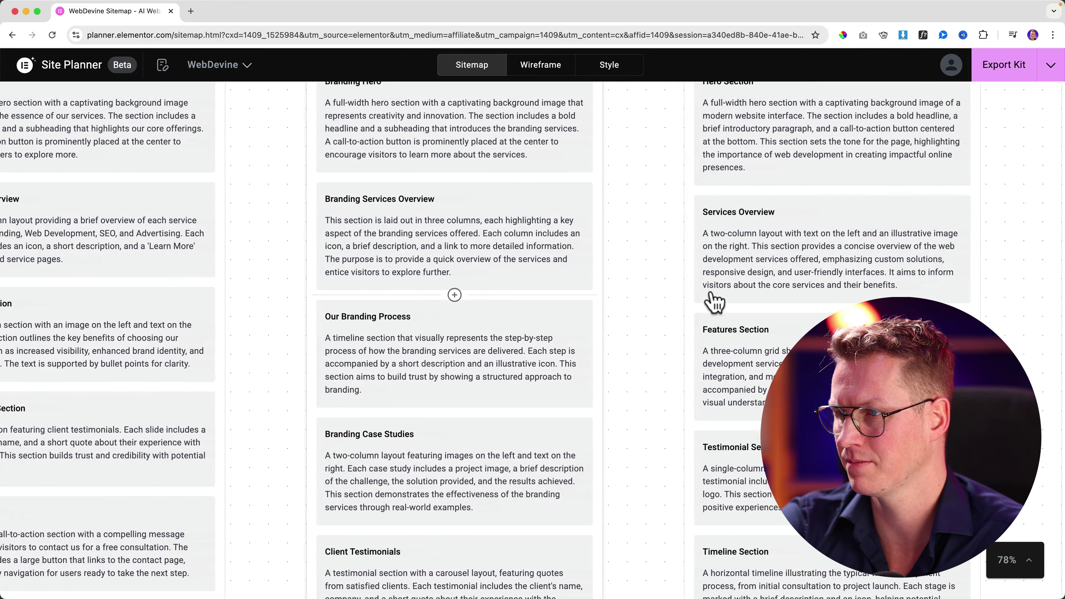
scroll(713, 301, "right", 5)
scroll(711, 288, "up", 6)
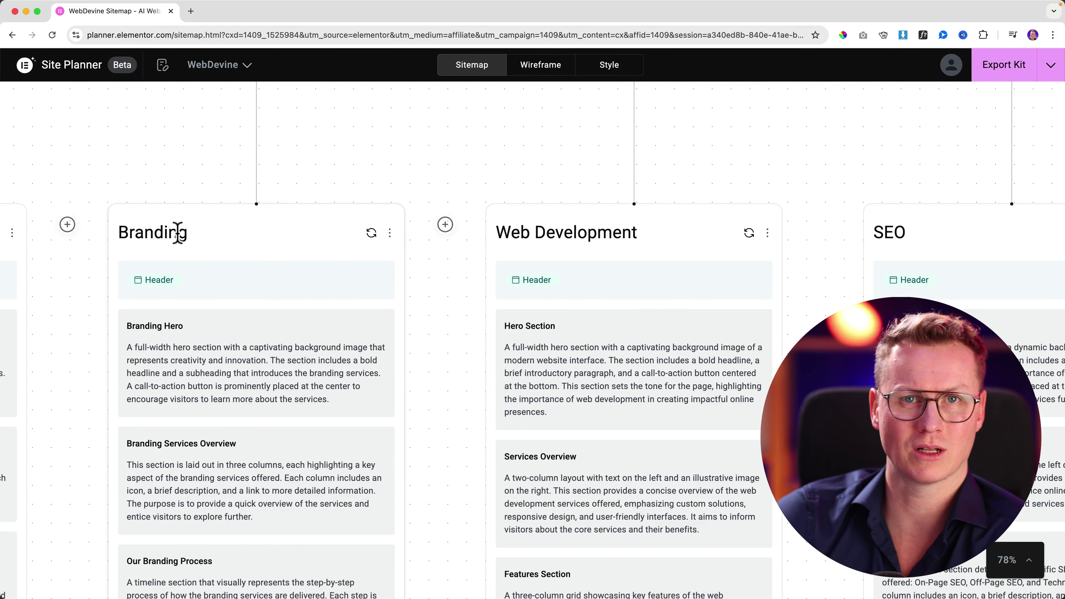
scroll(634, 300, "down", 10)
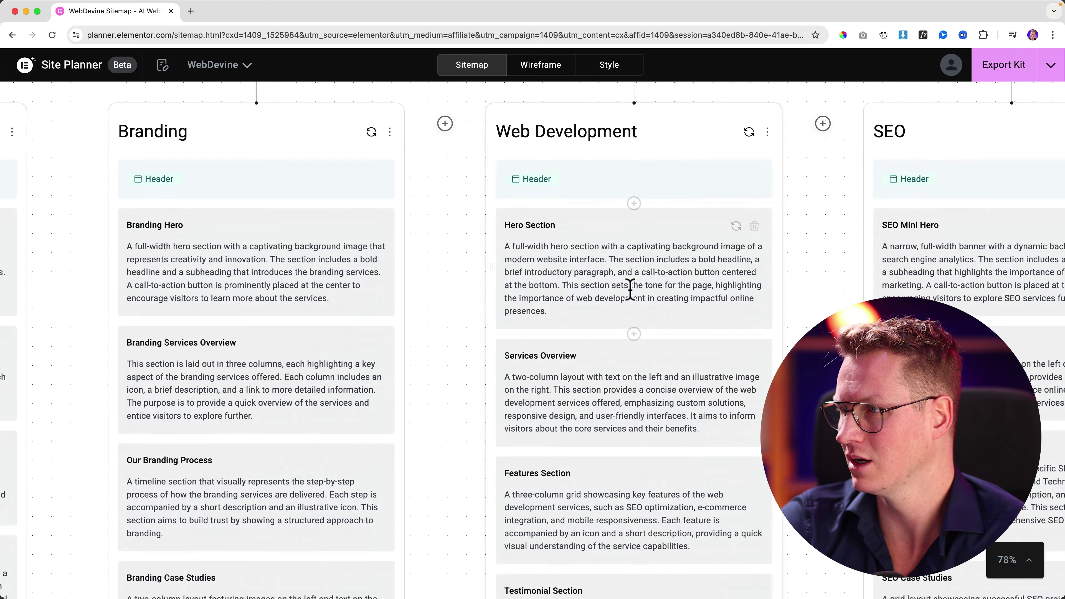
scroll(631, 290, "down", 5)
scroll(630, 289, "right", 2)
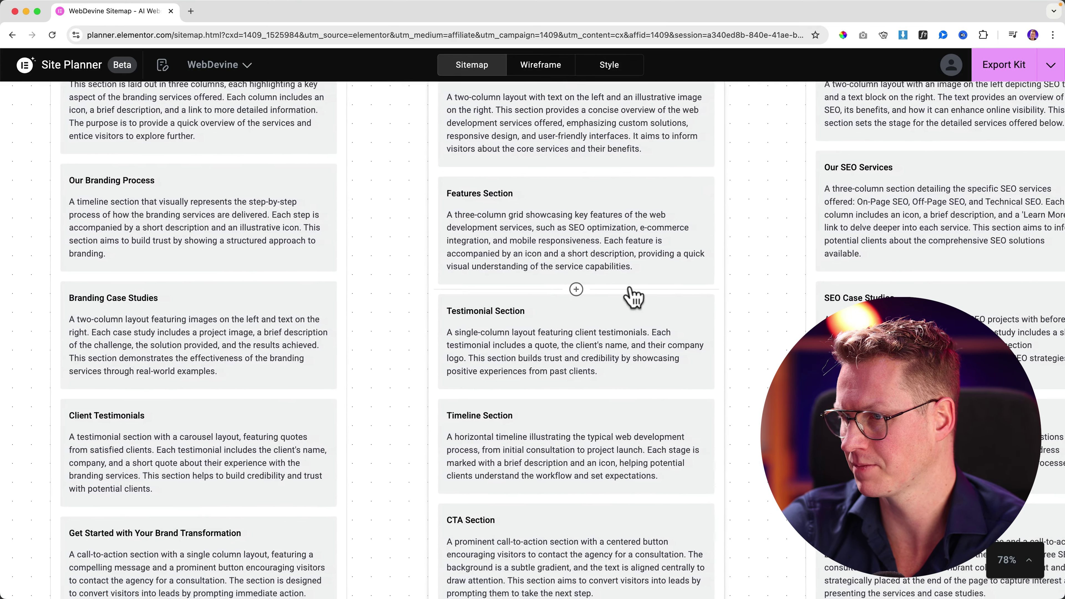
scroll(630, 288, "up", 3)
scroll(631, 286, "up", 5)
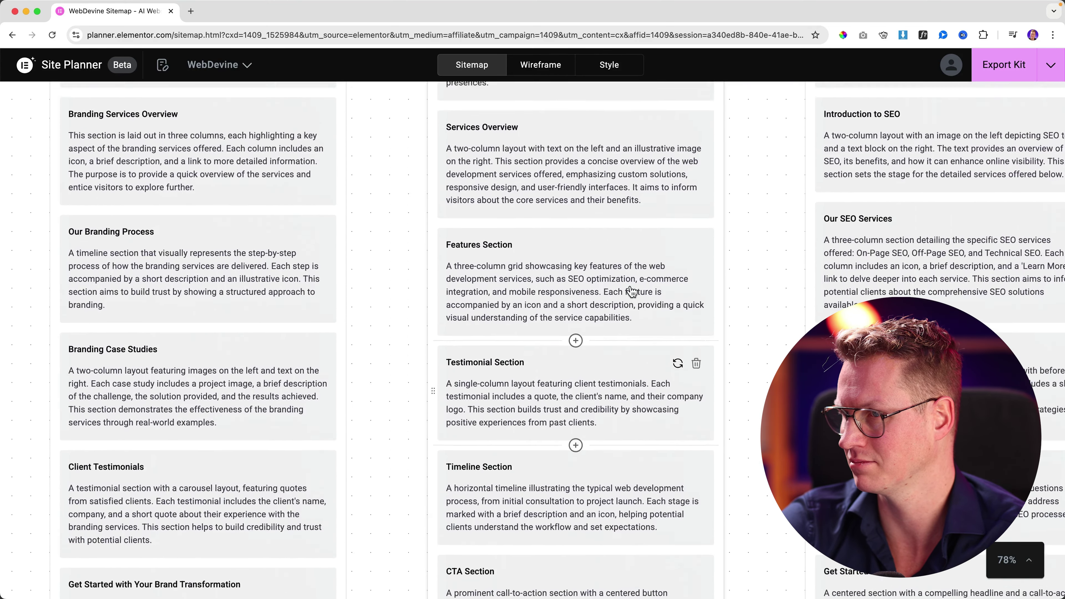
scroll(630, 286, "up", 10)
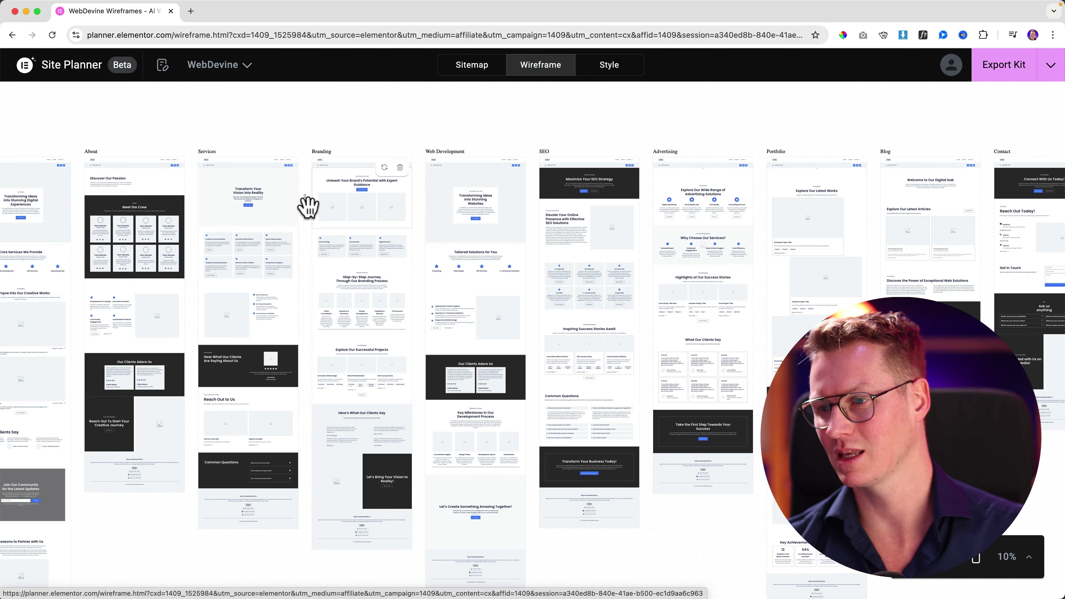
Regenerate the Home page's hero section in the wireframe twice to get alternative layouts.
scroll(309, 205, "left", 5)
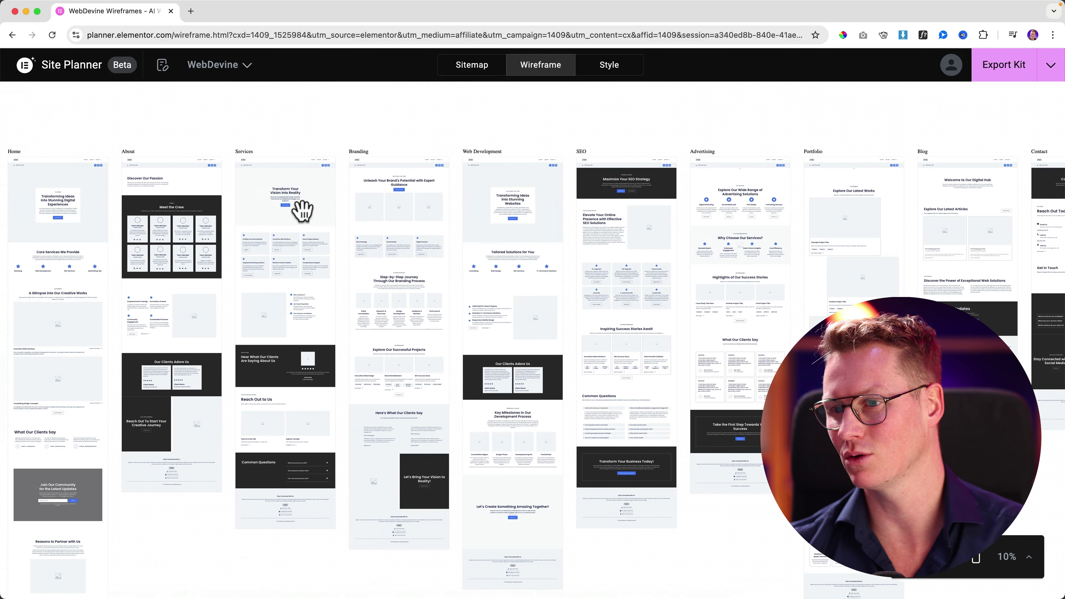
scroll(285, 221, "left", 3)
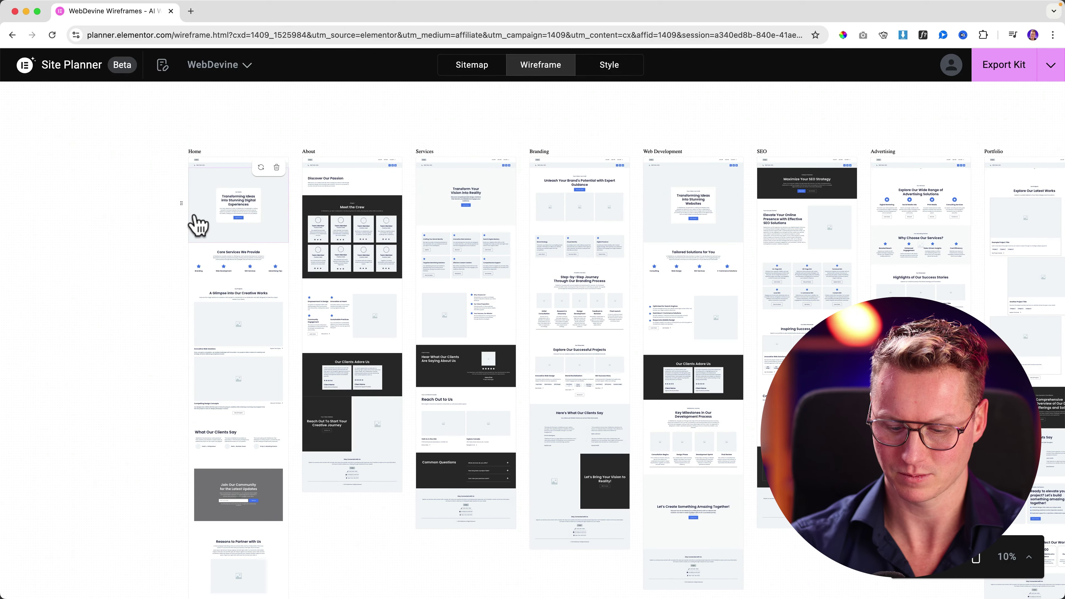
scroll(198, 225, "up", 6)
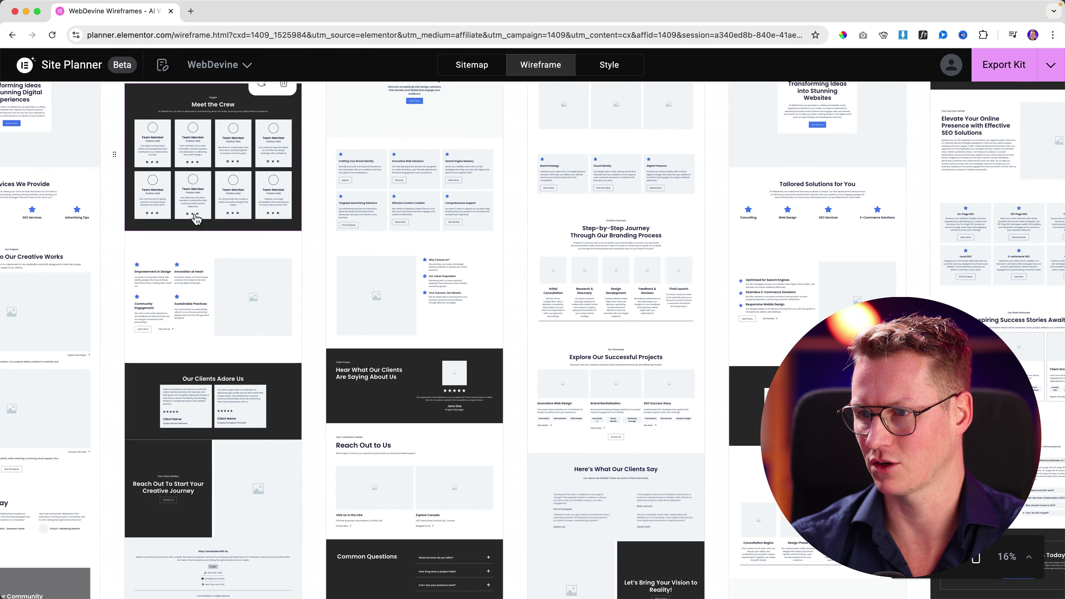
scroll(196, 219, "up", 2)
scroll(196, 219, "left", 10)
scroll(196, 218, "up", 5)
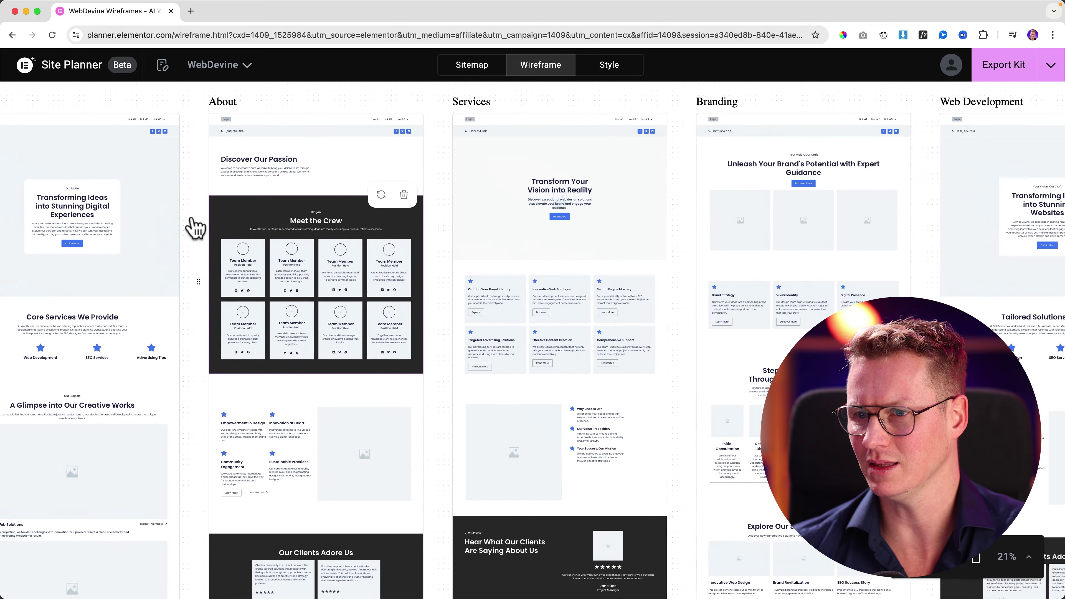
scroll(207, 223, "left", 1)
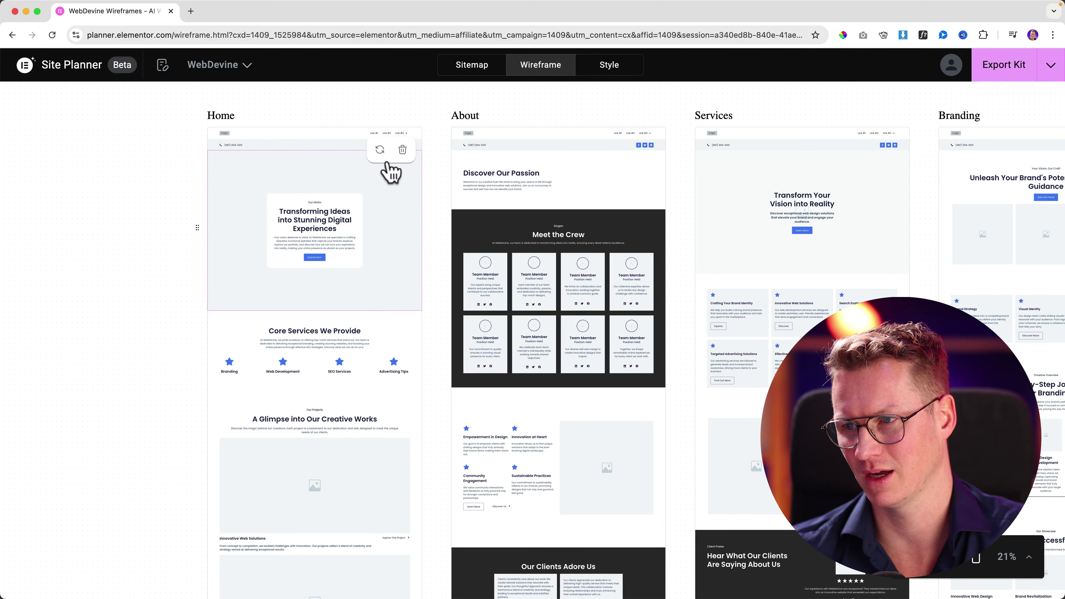
left_click(380, 152)
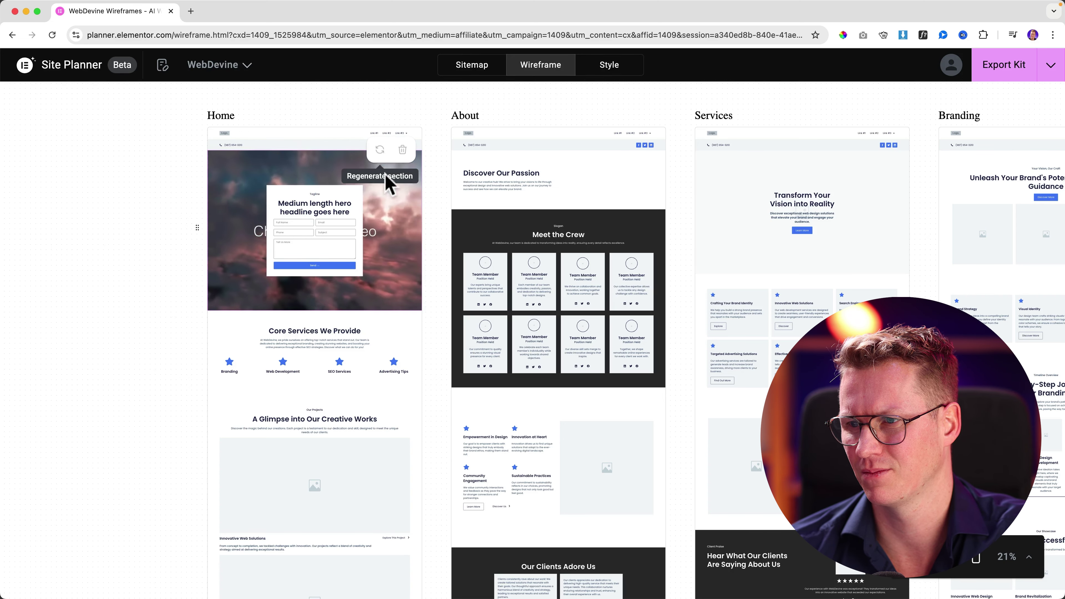
left_click(380, 150)
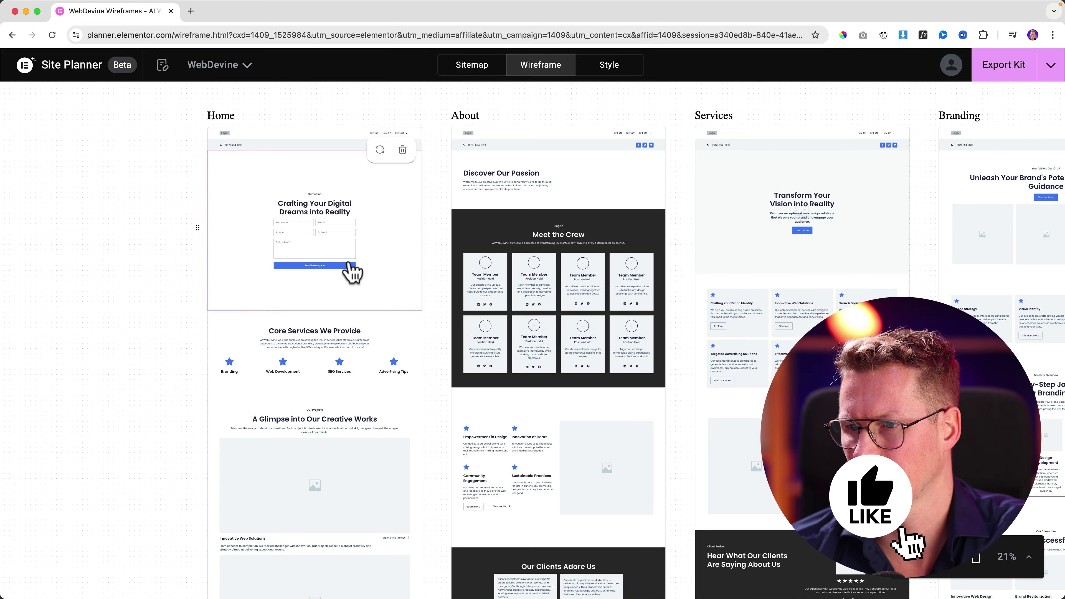
Move the "Reasons to Partner with Us" section up the Home wireframe to directly below the hero section.
scroll(388, 264, "down", 10)
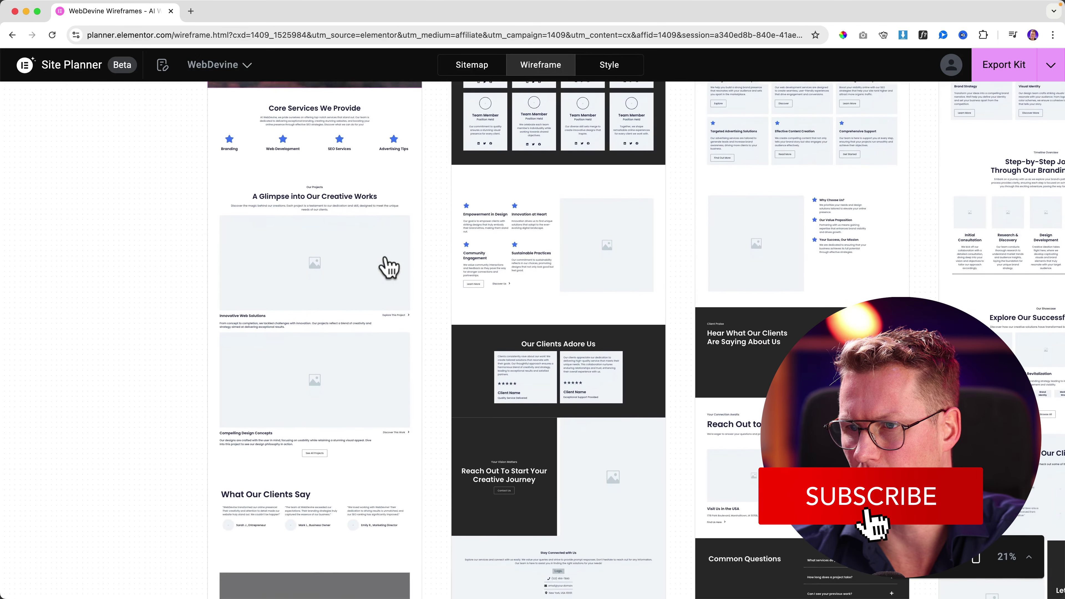
scroll(388, 264, "down", 7)
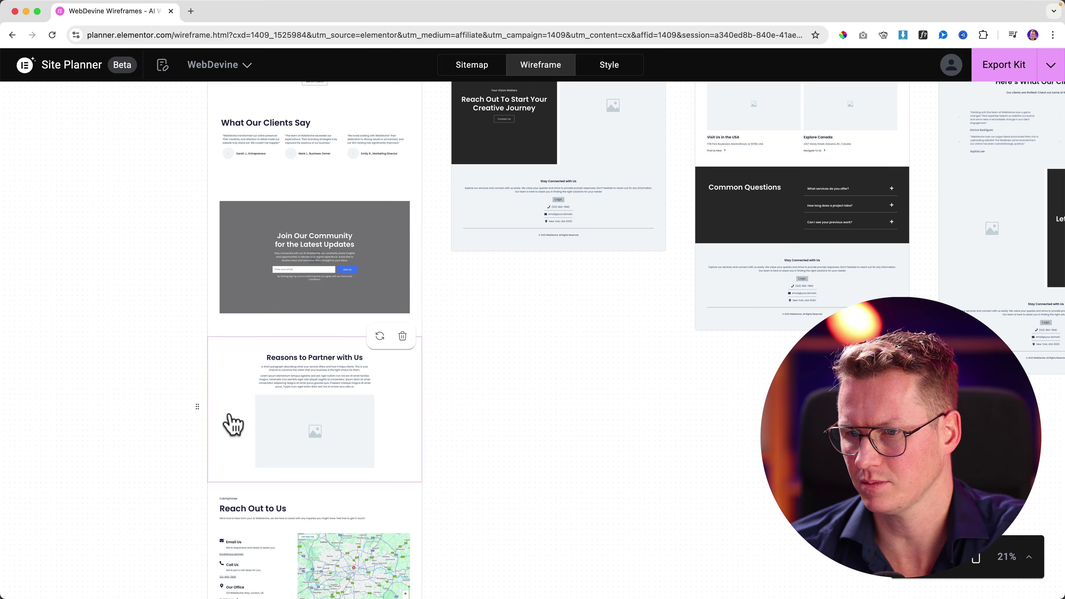
scroll(226, 295, "up", 8)
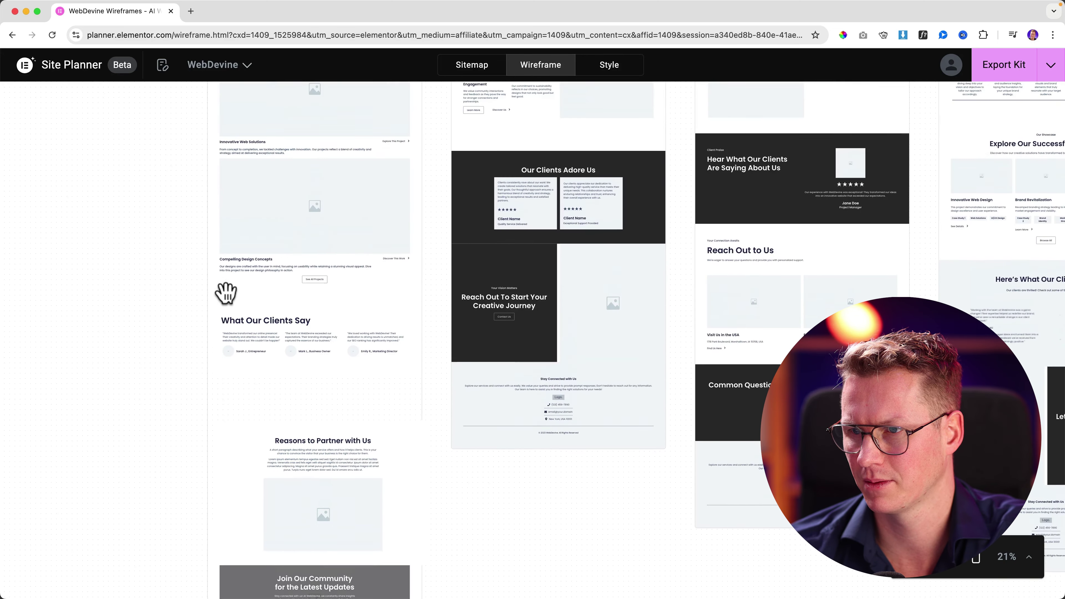
scroll(226, 292, "up", 4)
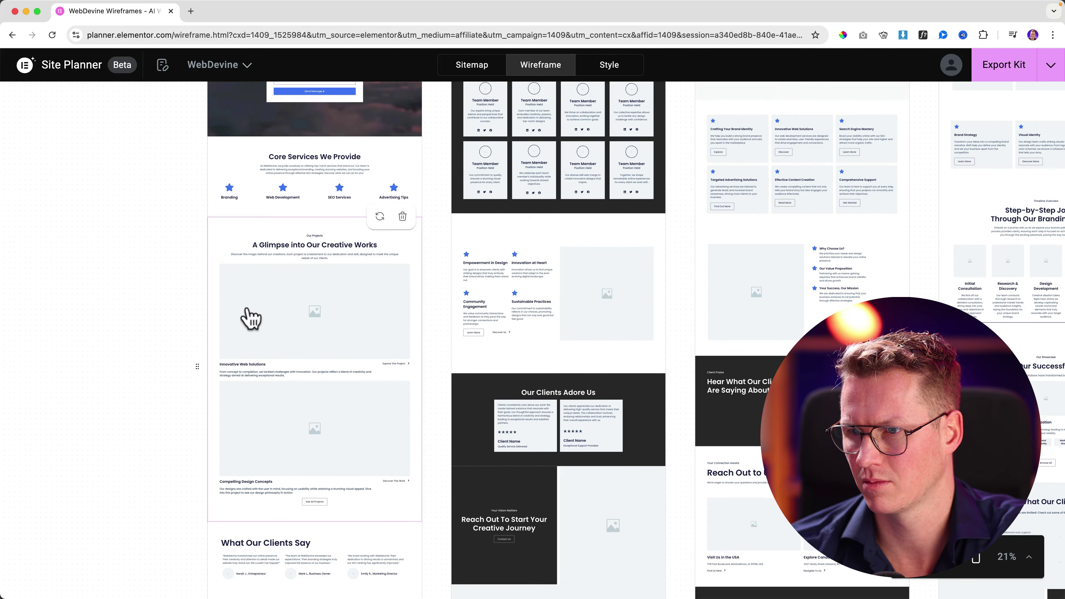
scroll(252, 319, "down", 9)
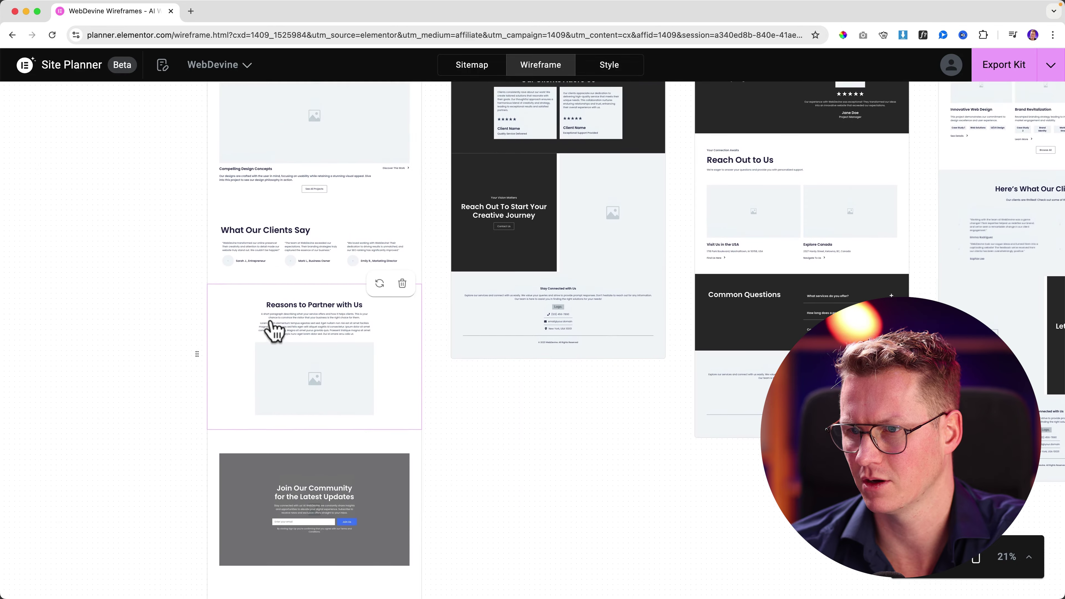
left_click_drag(275, 332, 281, 203)
scroll(285, 216, "up", 3)
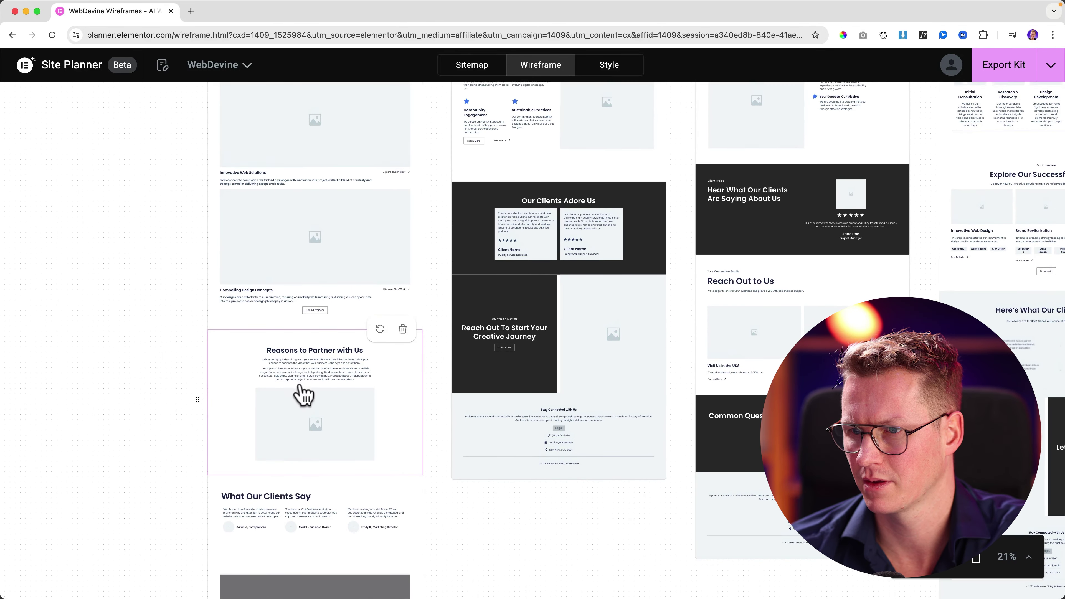
left_click_drag(293, 210, 297, 168)
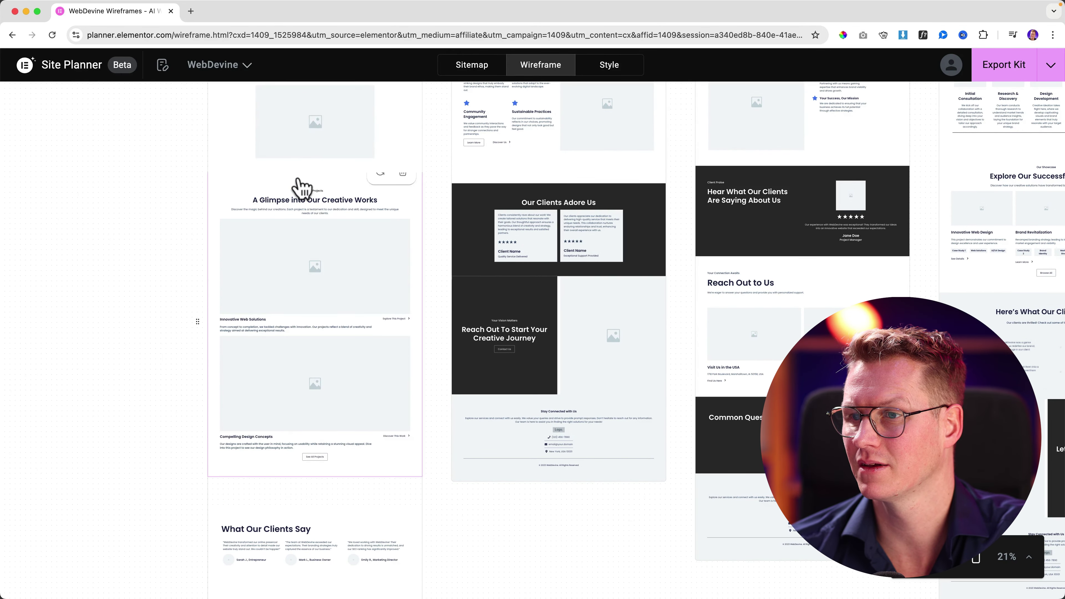
scroll(301, 187, "up", 6)
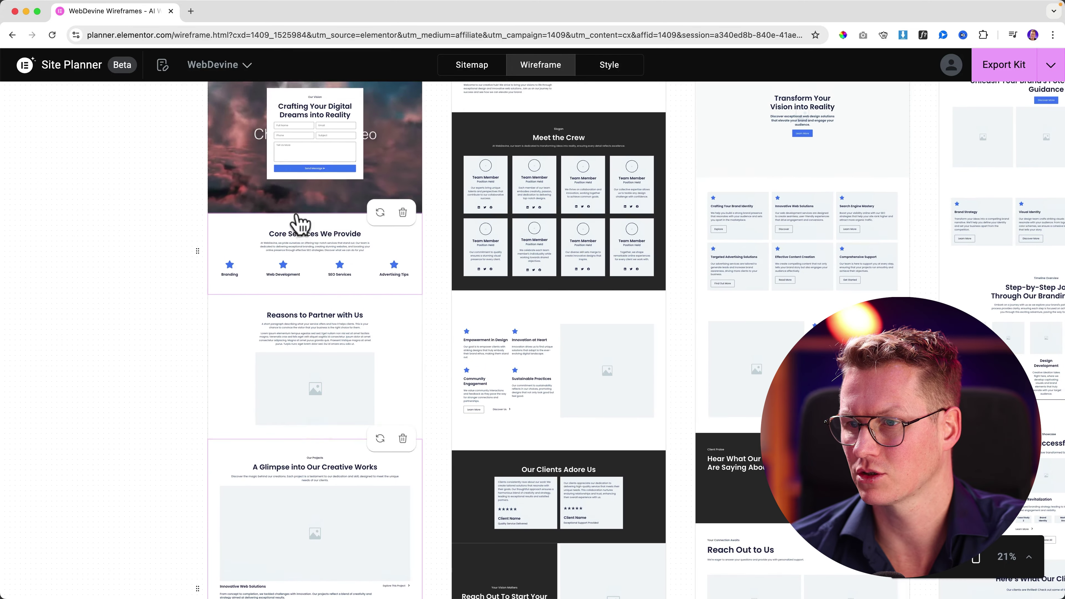
left_click_drag(311, 331, 304, 236)
scroll(332, 203, "up", 2)
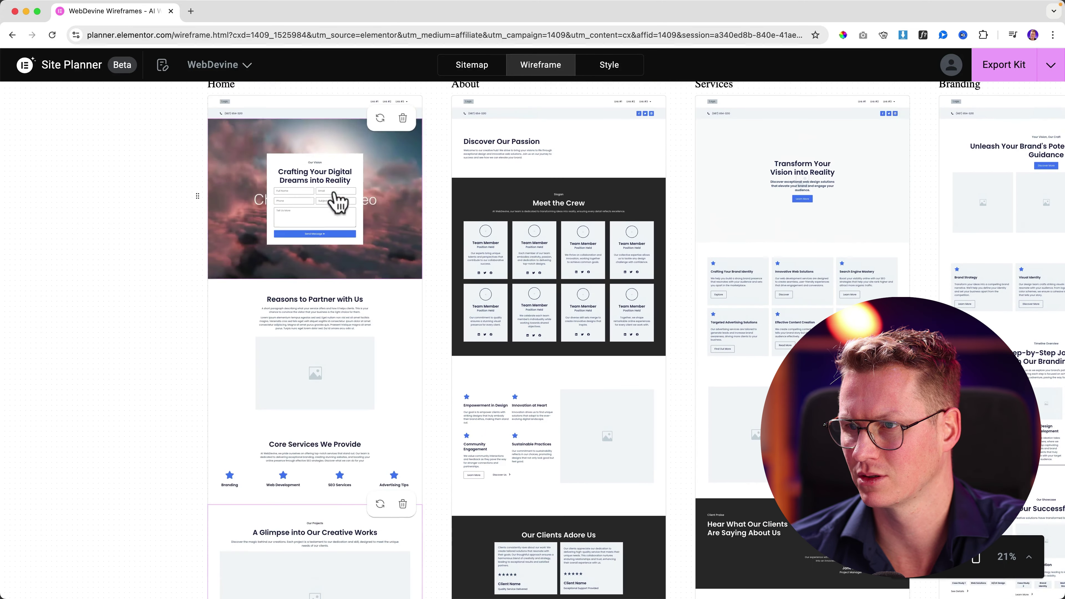
Remove the hero section and the "A Glimpse into Our Creative Works" section from the Home wireframe.
left_click(403, 119)
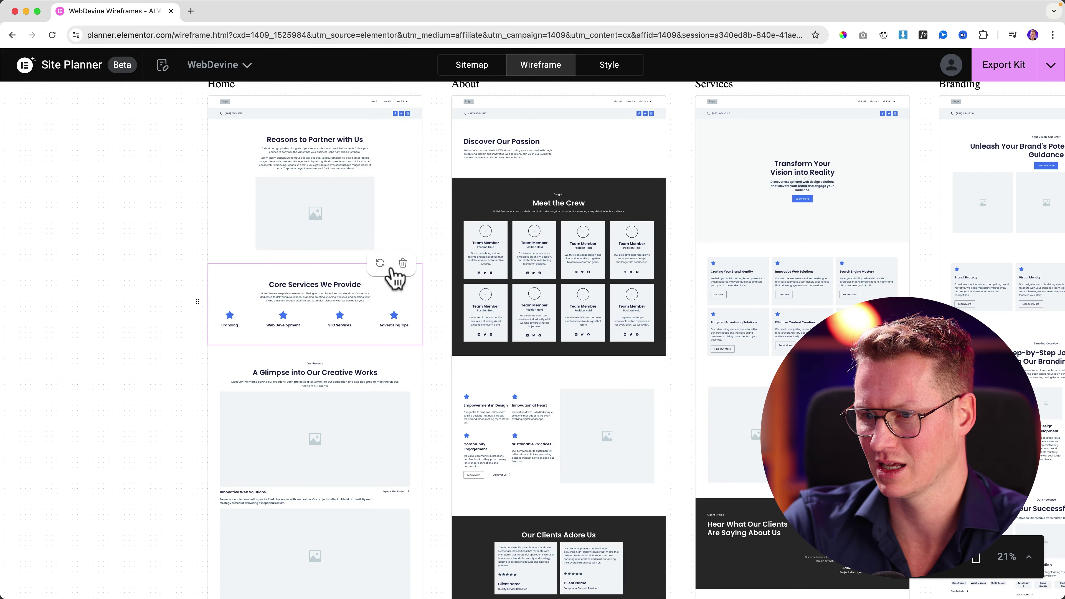
scroll(356, 276, "down", 4)
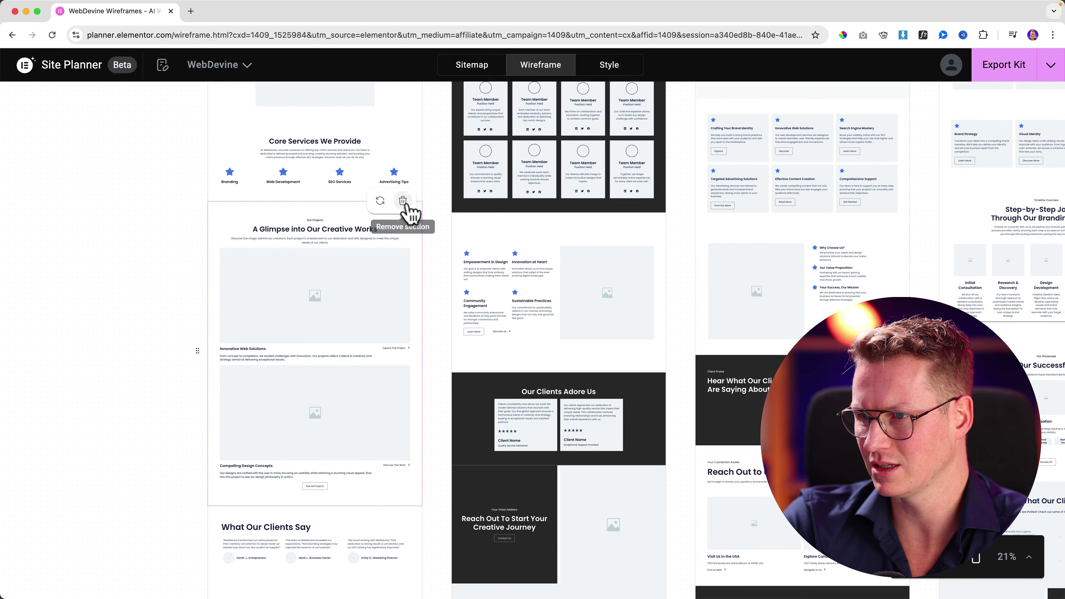
left_click(404, 202)
Switch the wireframes to the tablet preview and examine how the pages are laid out at that width.
scroll(602, 292, "up", 5)
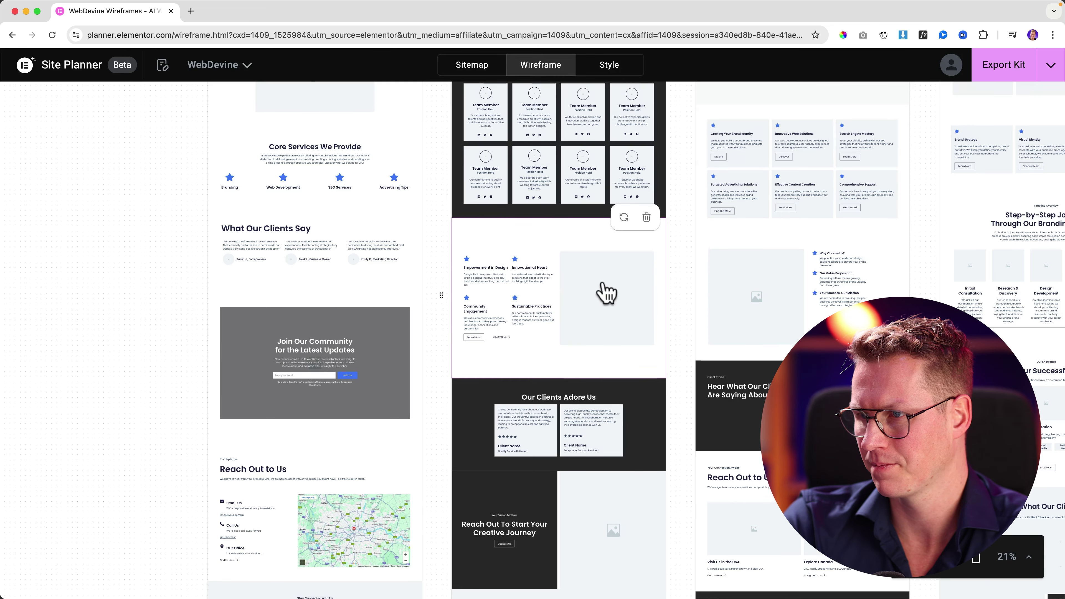
scroll(604, 294, "right", 6)
scroll(608, 292, "right", 5)
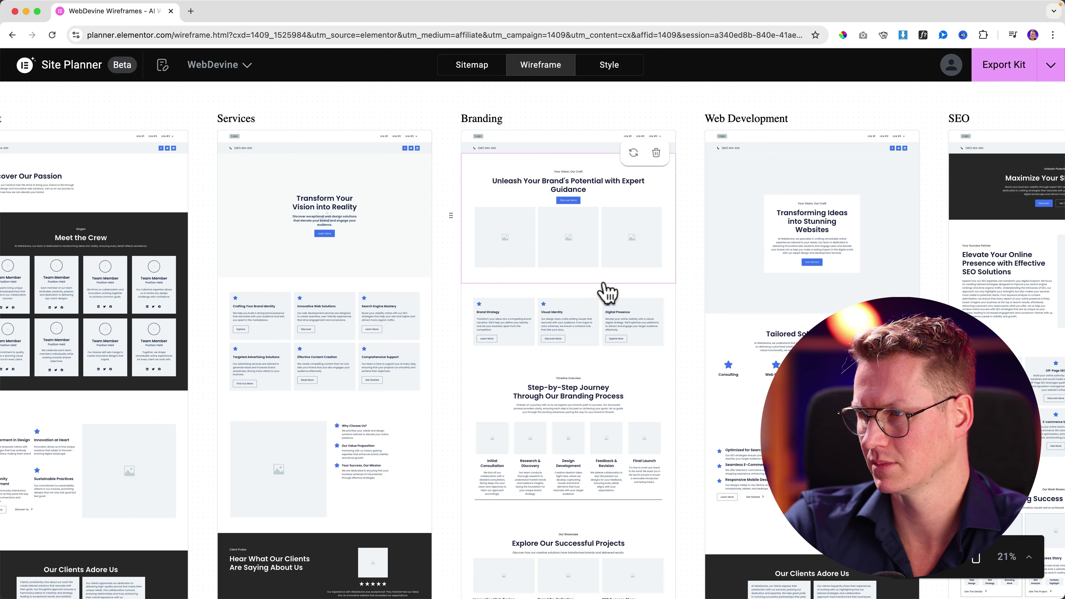
scroll(608, 292, "down", 2)
scroll(608, 292, "right", 2)
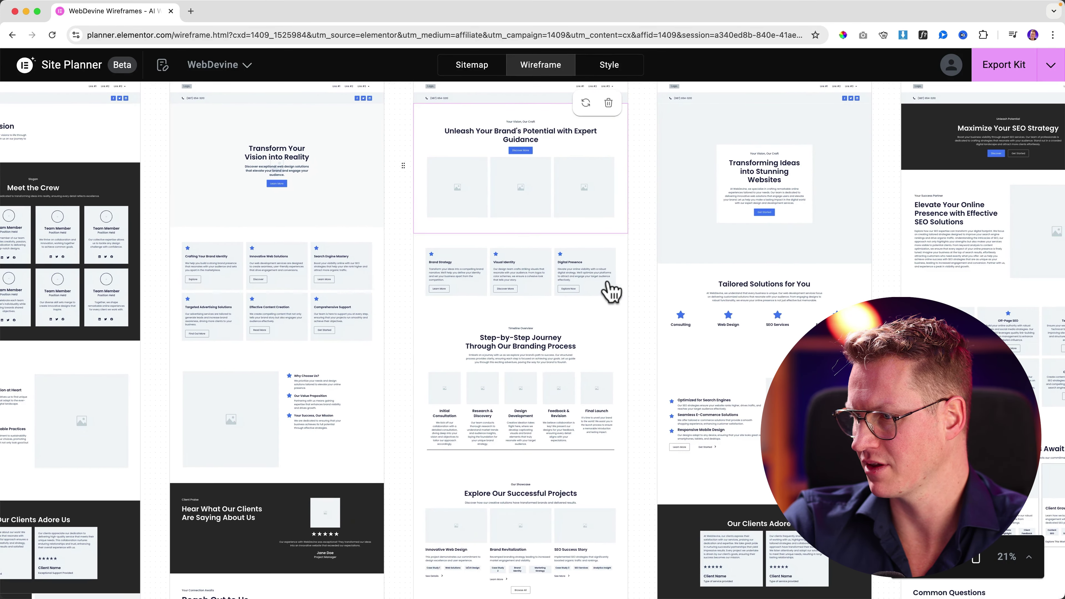
left_click(949, 573)
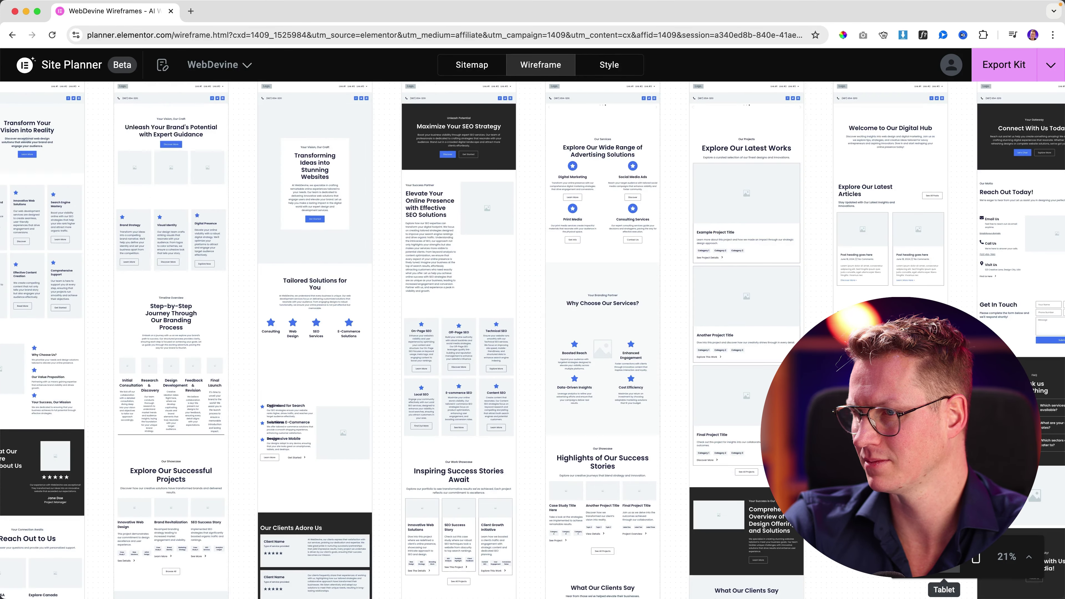
scroll(345, 281, "left", 4)
scroll(348, 280, "left", 8)
scroll(348, 281, "up", 3)
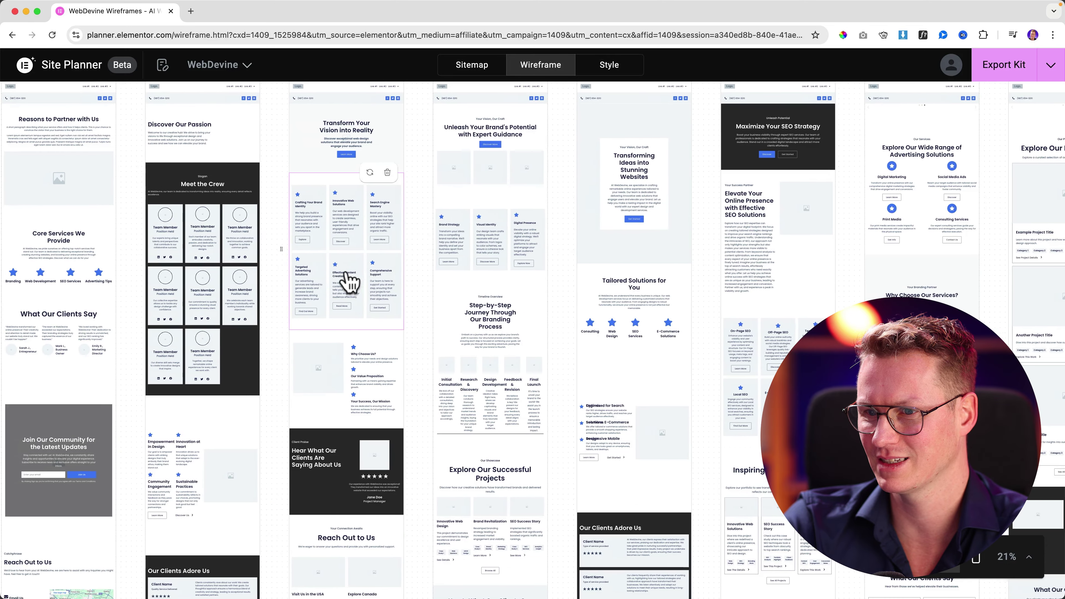
scroll(349, 282, "up", 1)
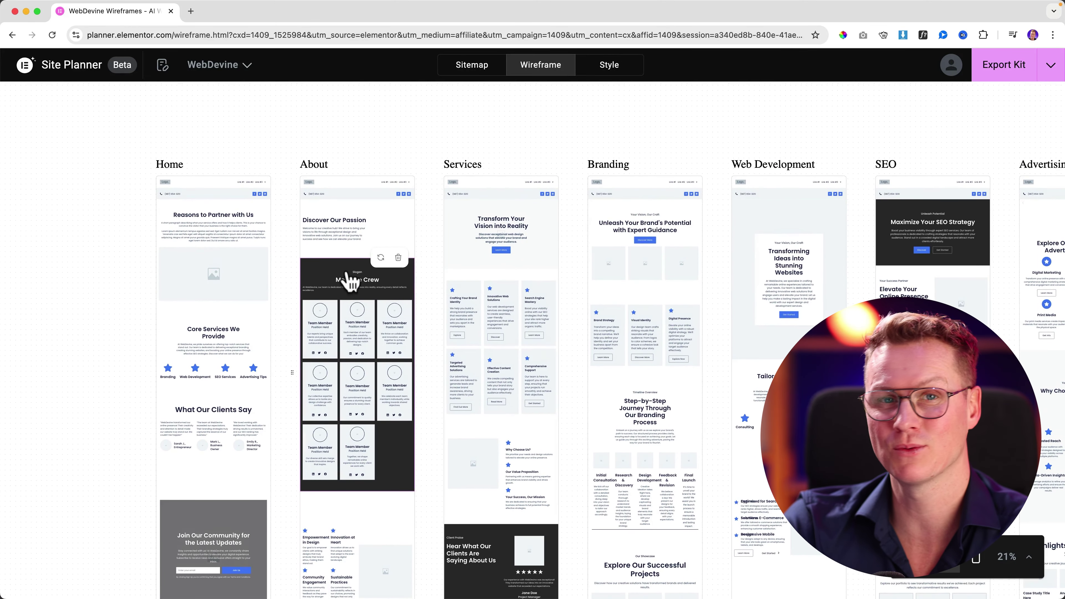
Switch the wireframes to the mobile preview and examine the stacked layouts down the length of the pages.
scroll(350, 281, "down", 3)
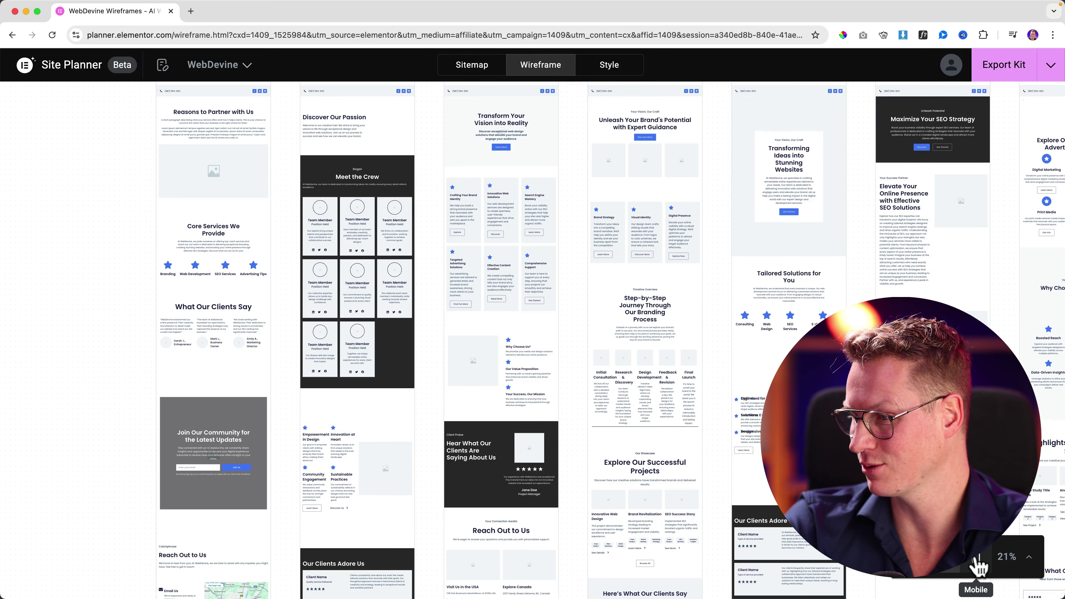
scroll(549, 312, "down", 5)
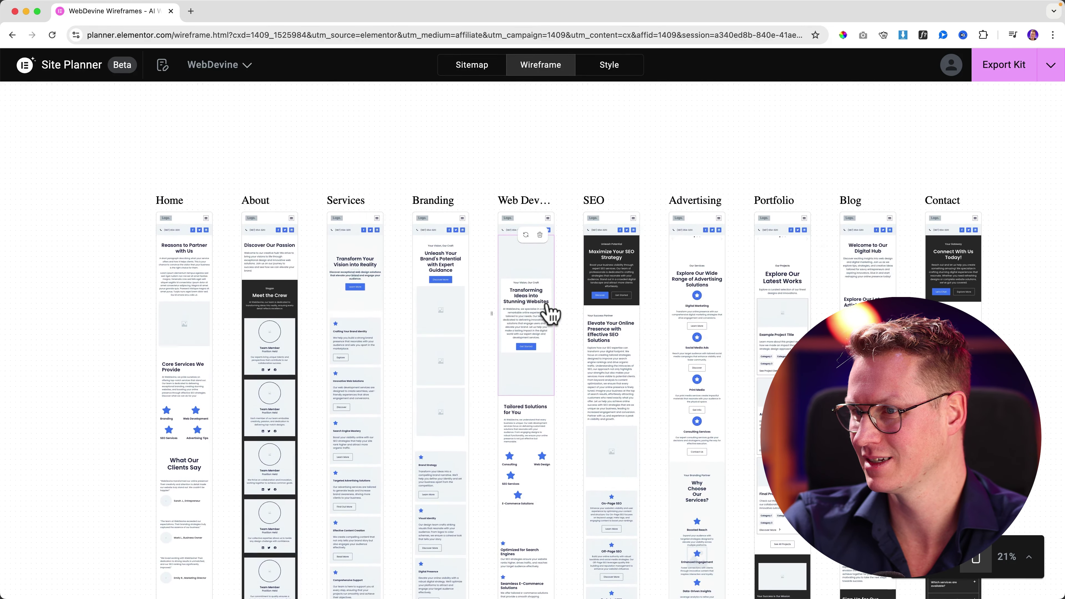
scroll(549, 313, "down", 10)
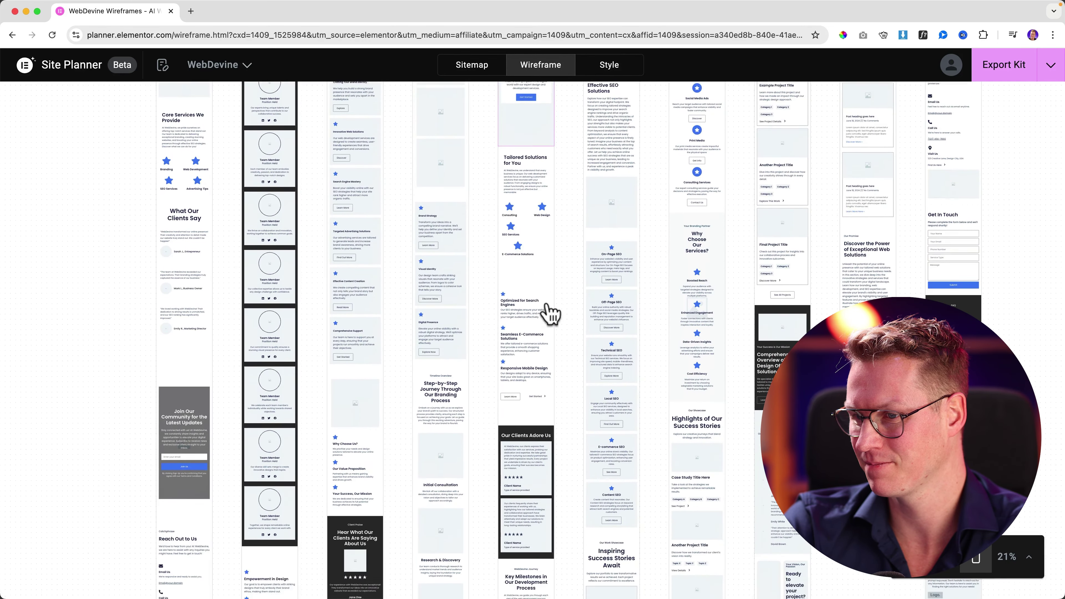
scroll(551, 312, "down", 10)
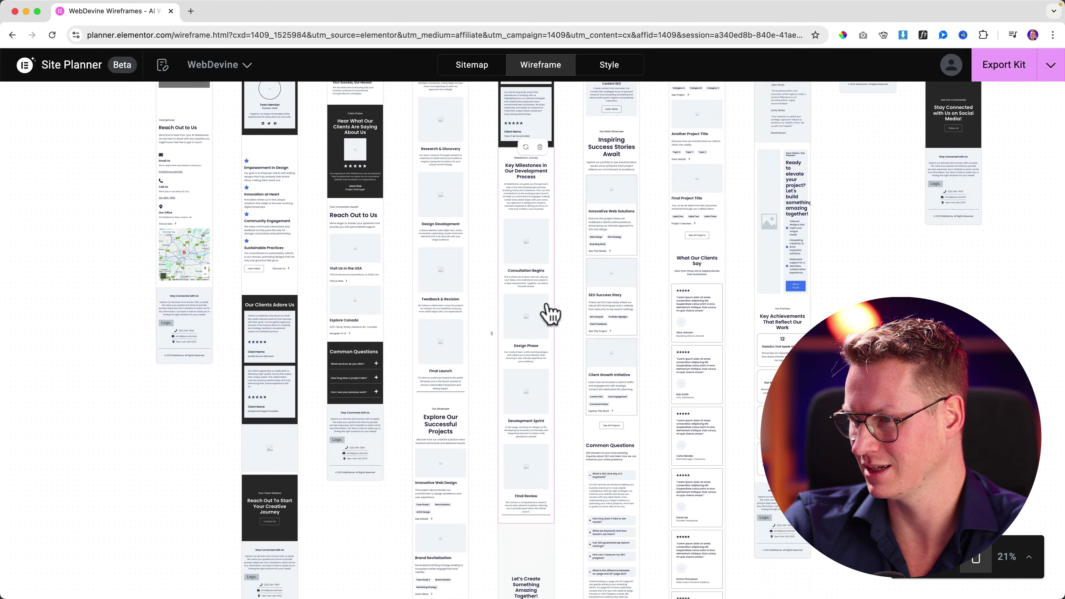
scroll(705, 333, "down", 3)
scroll(704, 334, "up", 11)
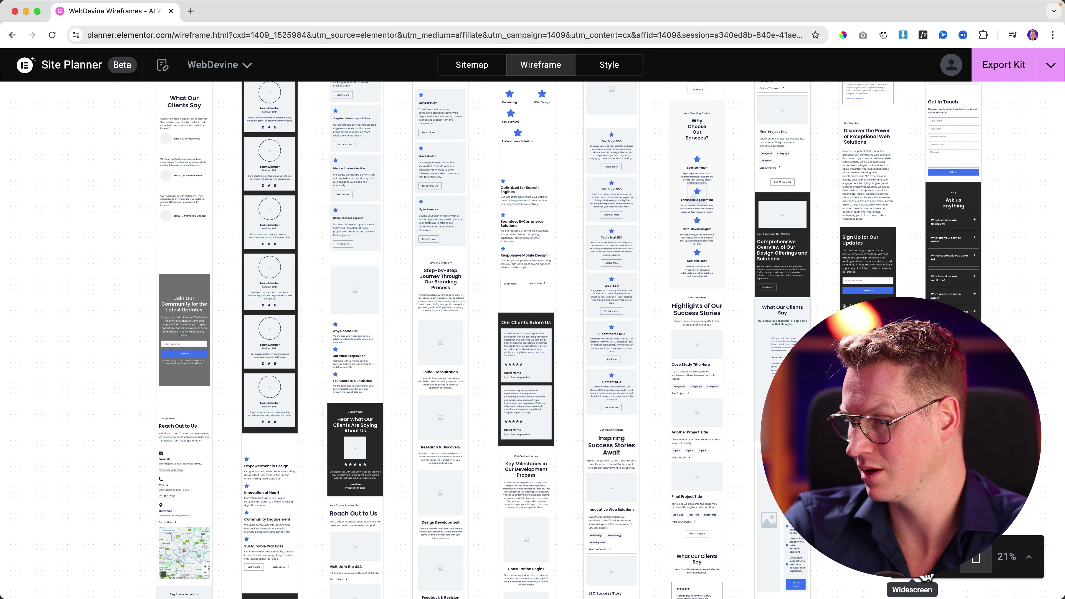
Switch the wireframes back to the widescreen preview and examine the Branding, Web Development, SEO and Advertising page layouts.
left_click(926, 577)
scroll(561, 290, "right", 4)
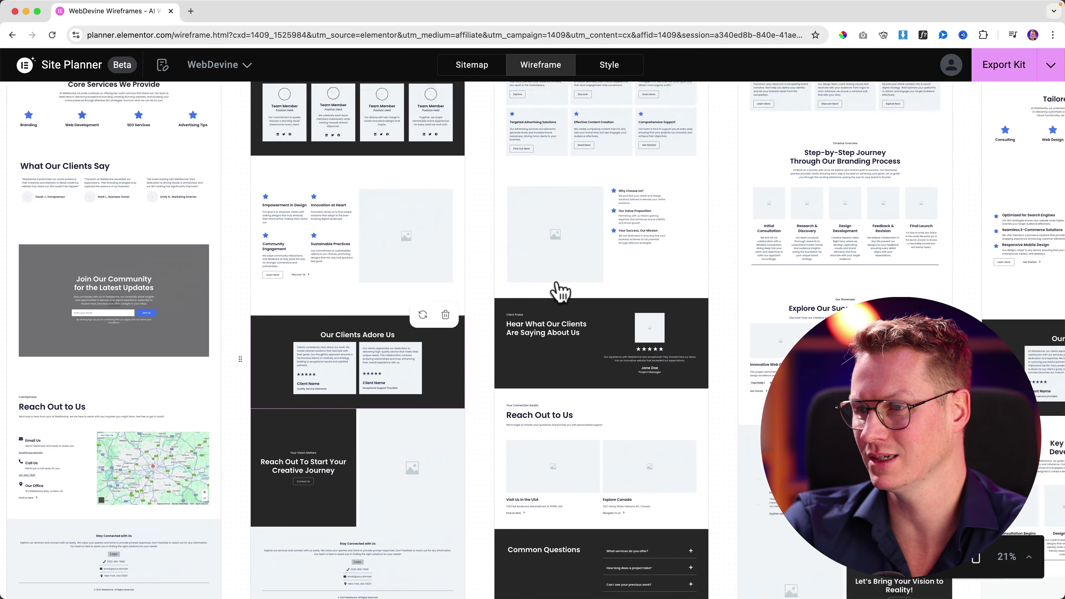
scroll(562, 291, "up", 6)
scroll(561, 291, "right", 10)
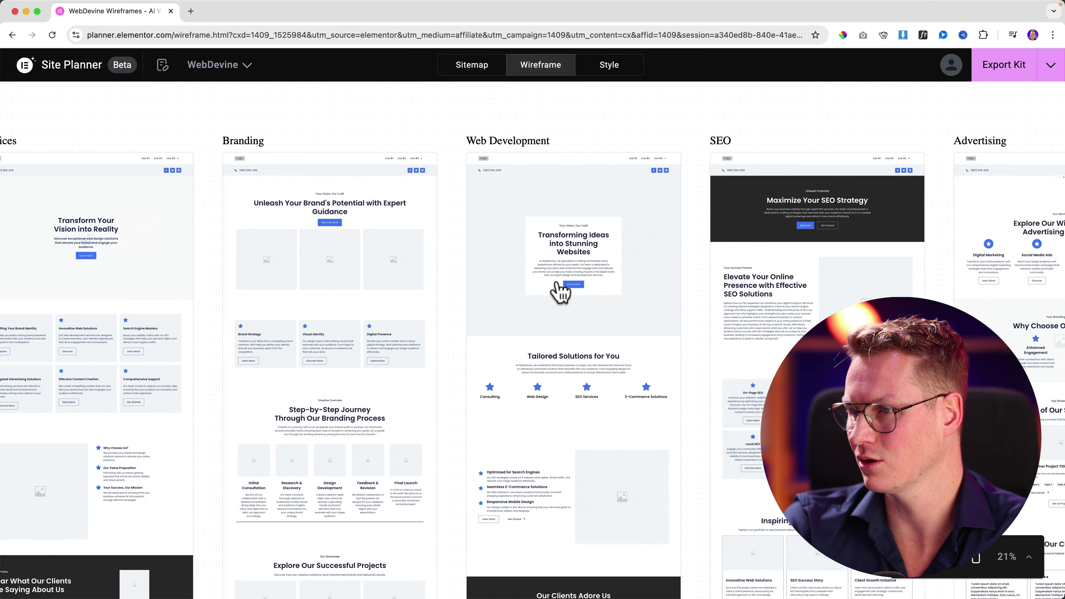
scroll(561, 291, "right", 5)
scroll(590, 314, "down", 3)
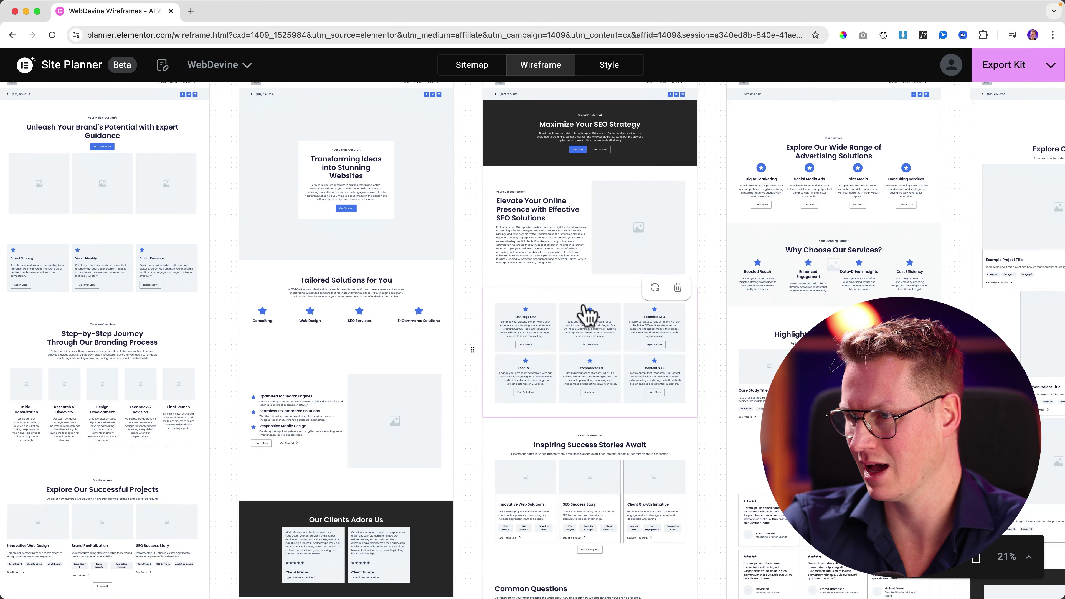
scroll(606, 317, "up", 3)
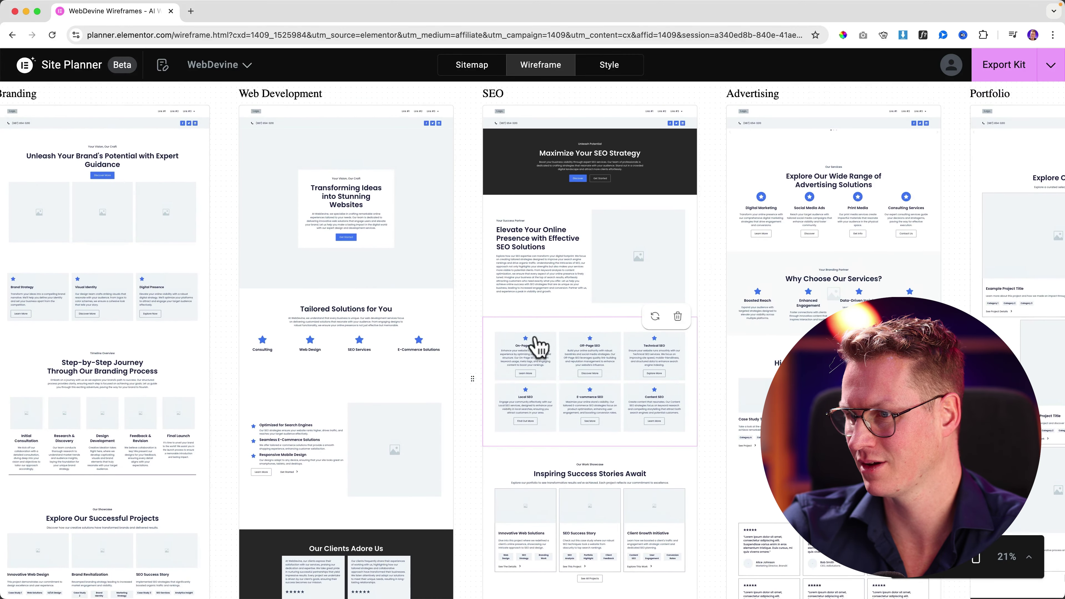
scroll(591, 346, "down", 5)
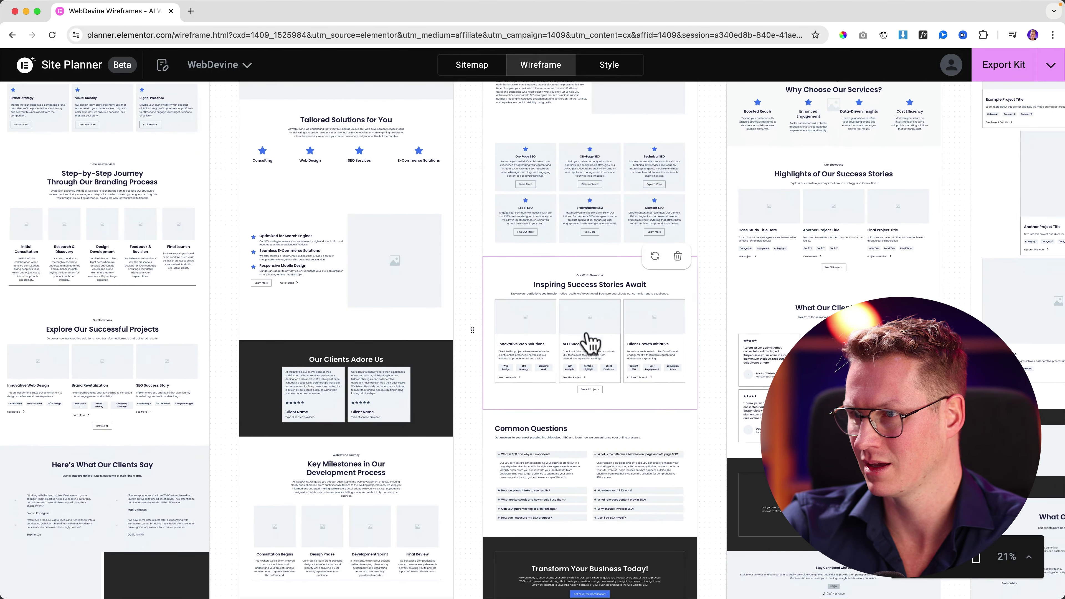
Check the Style stage of the site plan and return to the wireframes.
left_click(608, 71)
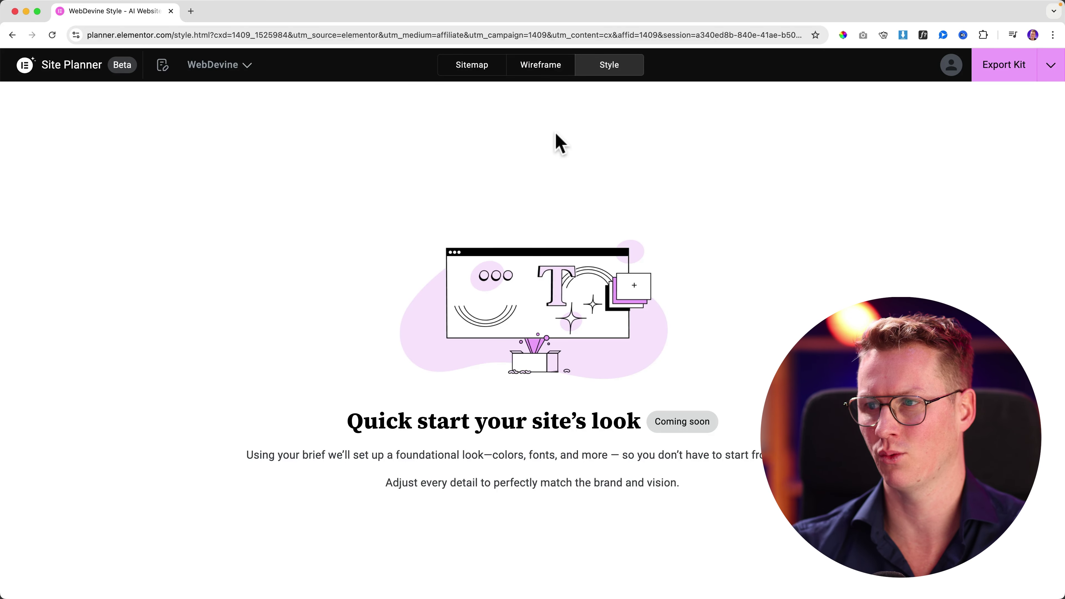
left_click(547, 70)
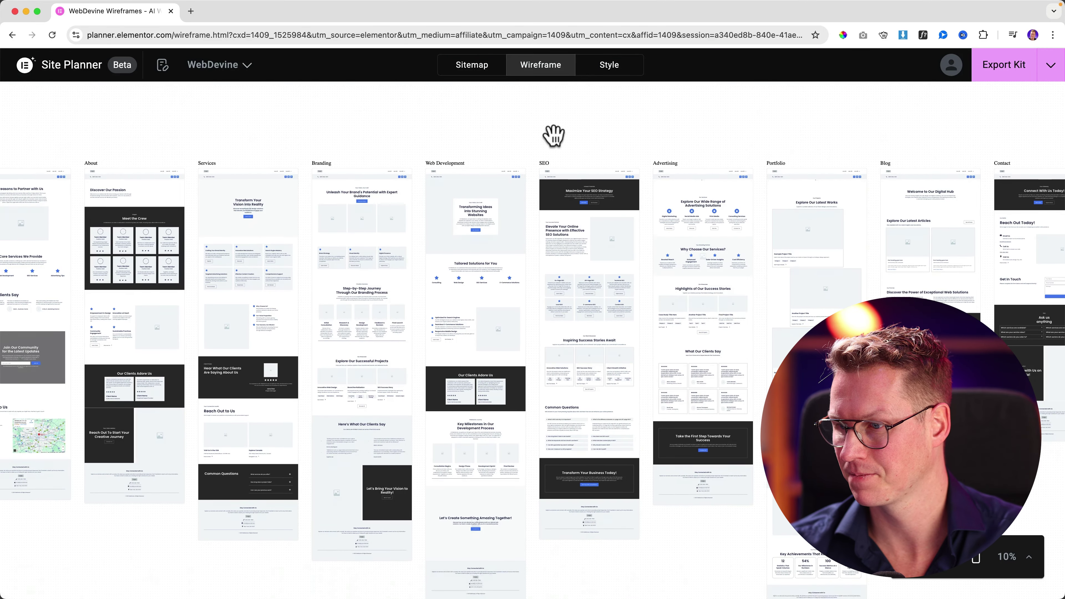
Look over the full set of page wireframes and export the WebDevine plan as a kit.
scroll(554, 136, "down", 5)
scroll(558, 144, "up", 3)
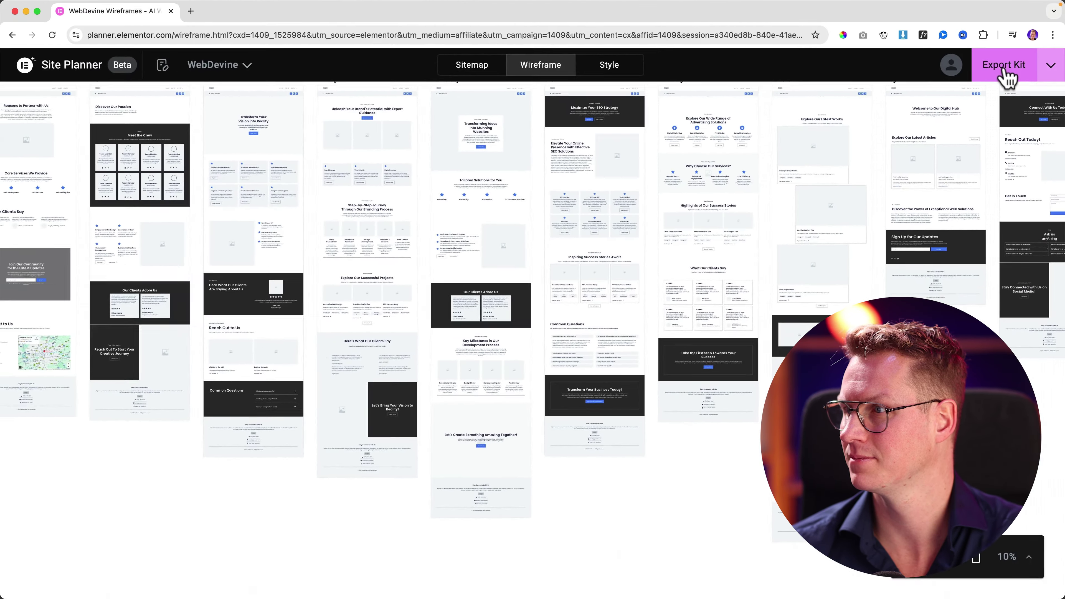
left_click(987, 74)
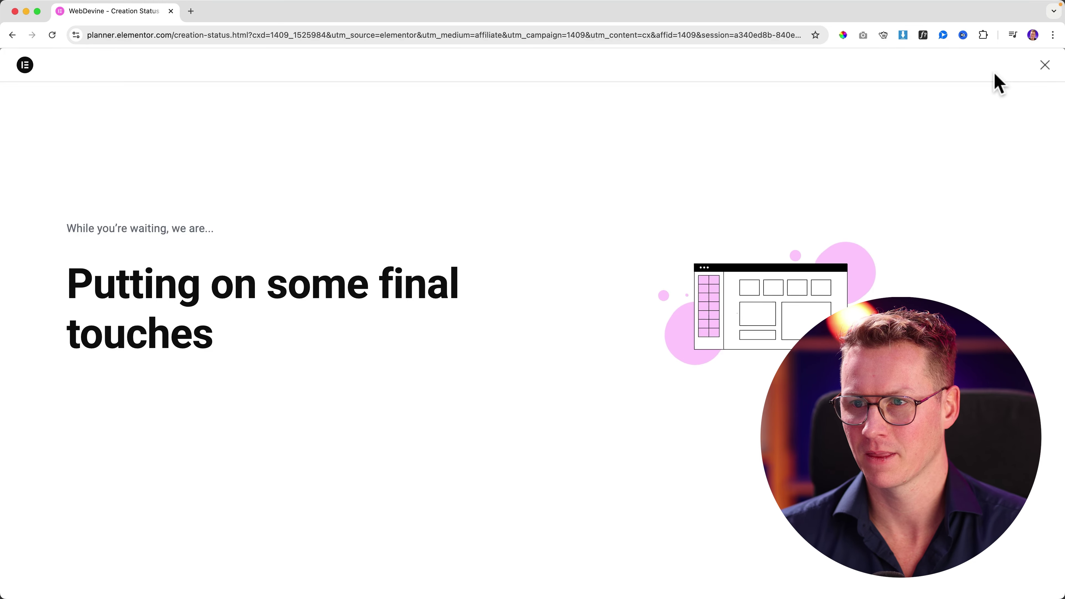
Open ferdy.com/elementor in a new browser tab.
left_click(191, 11)
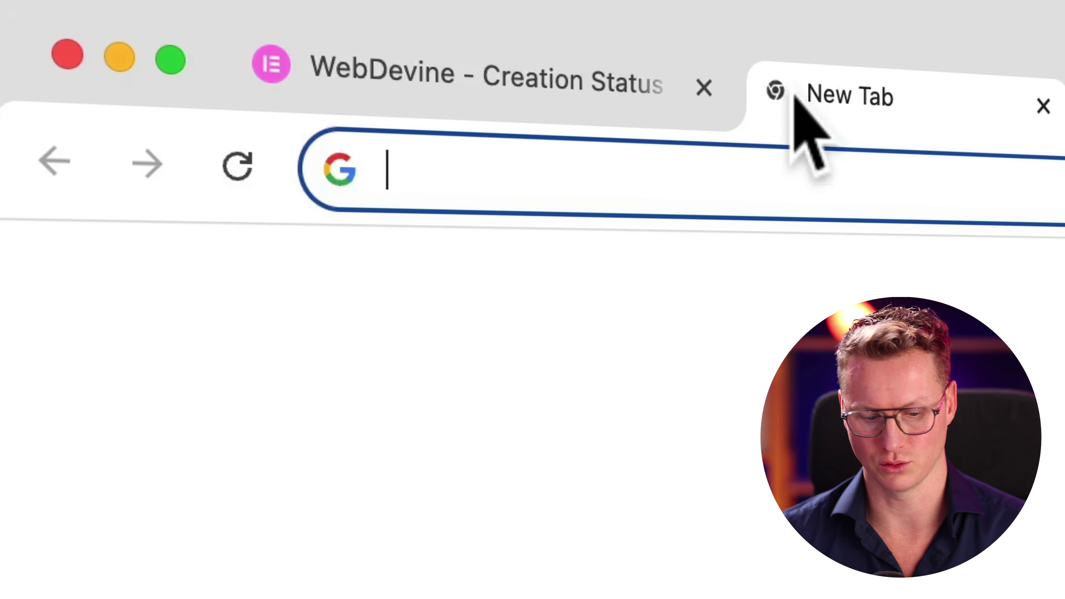
type("ferdy.com/e")
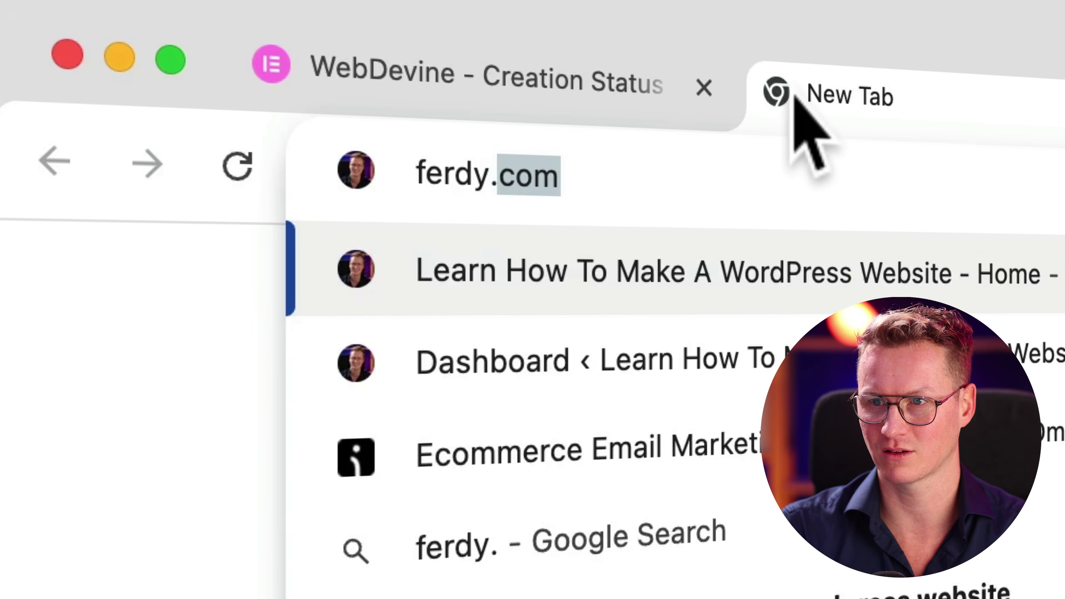
type("lementor")
key("Return")
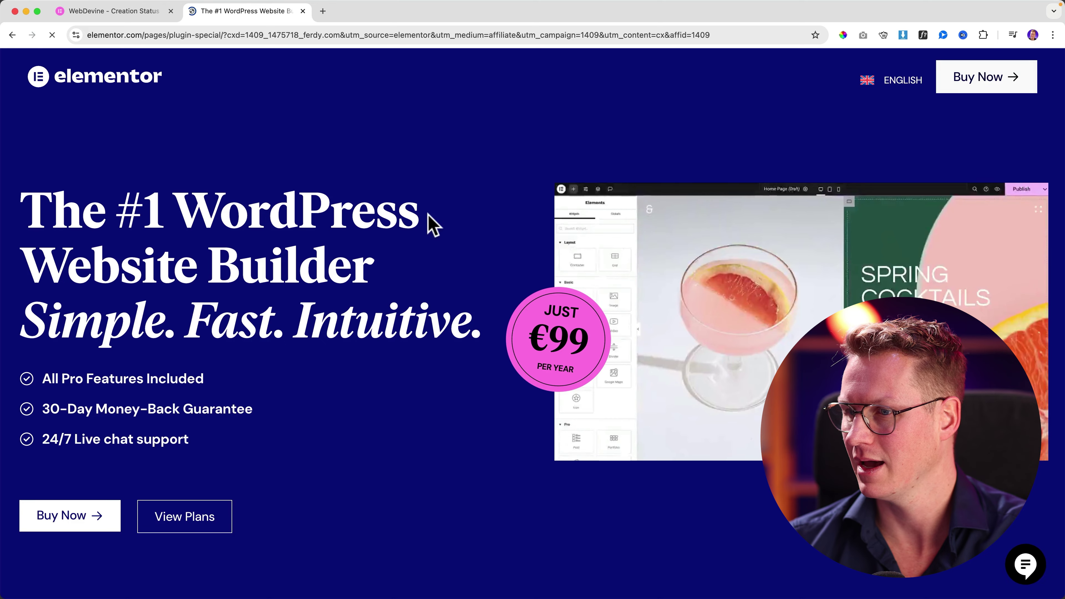
Compare the prices and features of the Essential, Advanced Solo, Advanced and Expert plans on the Elementor offer page.
scroll(432, 222, "down", 15)
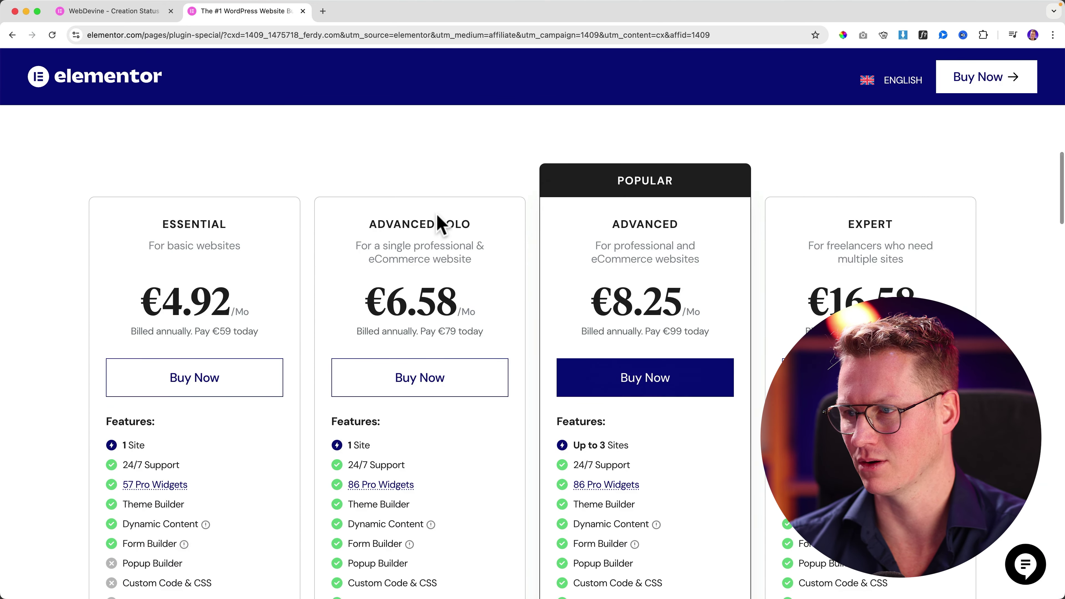
scroll(520, 168, "down", 2)
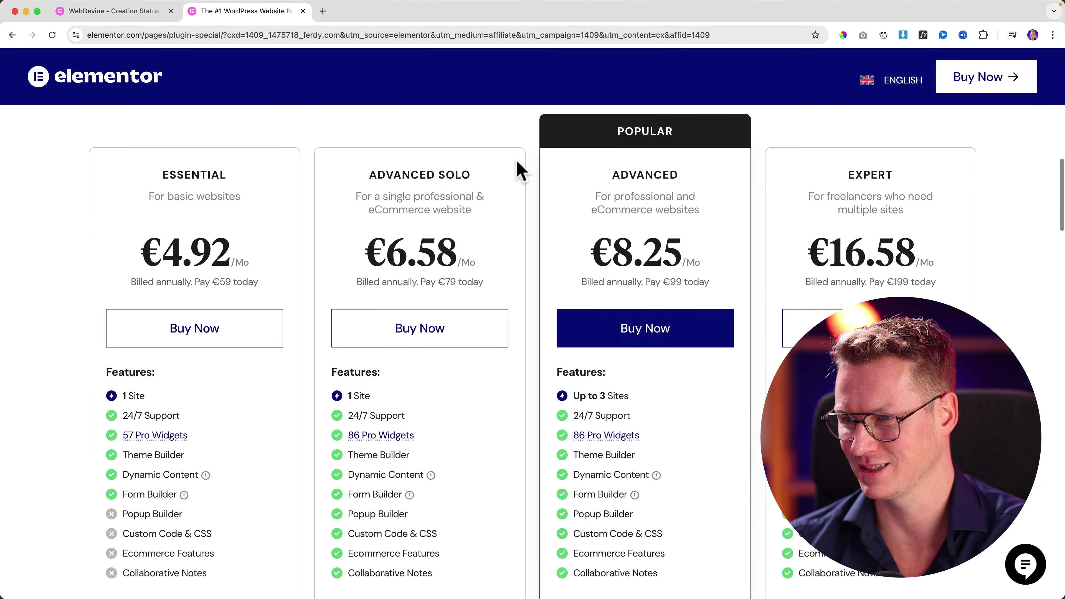
scroll(517, 163, "down", 1)
scroll(517, 163, "up", 3)
scroll(517, 163, "down", 2)
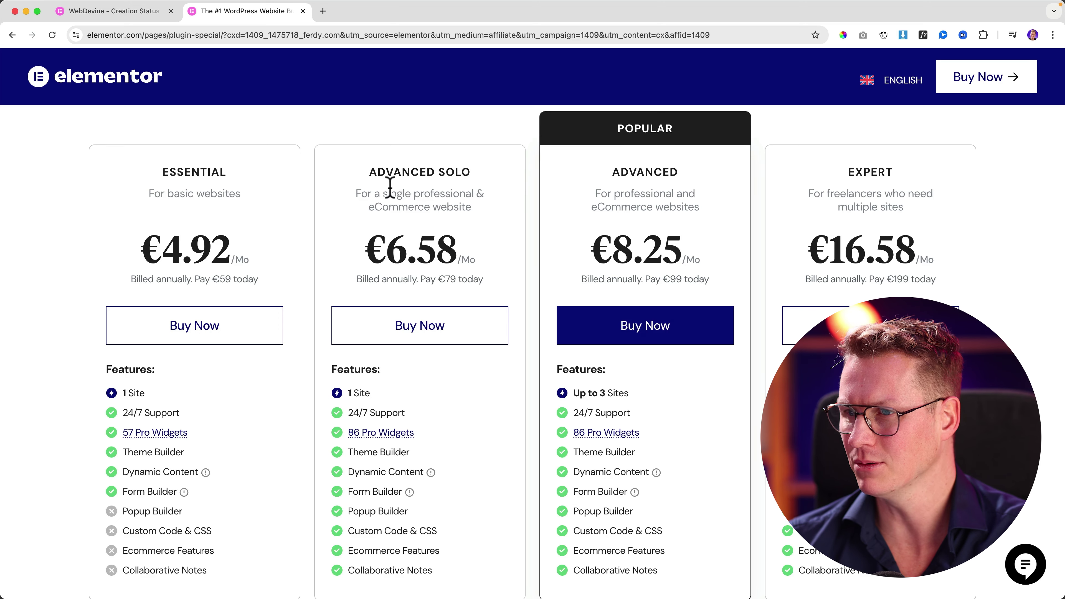
scroll(404, 186, "down", 3)
scroll(581, 219, "up", 1)
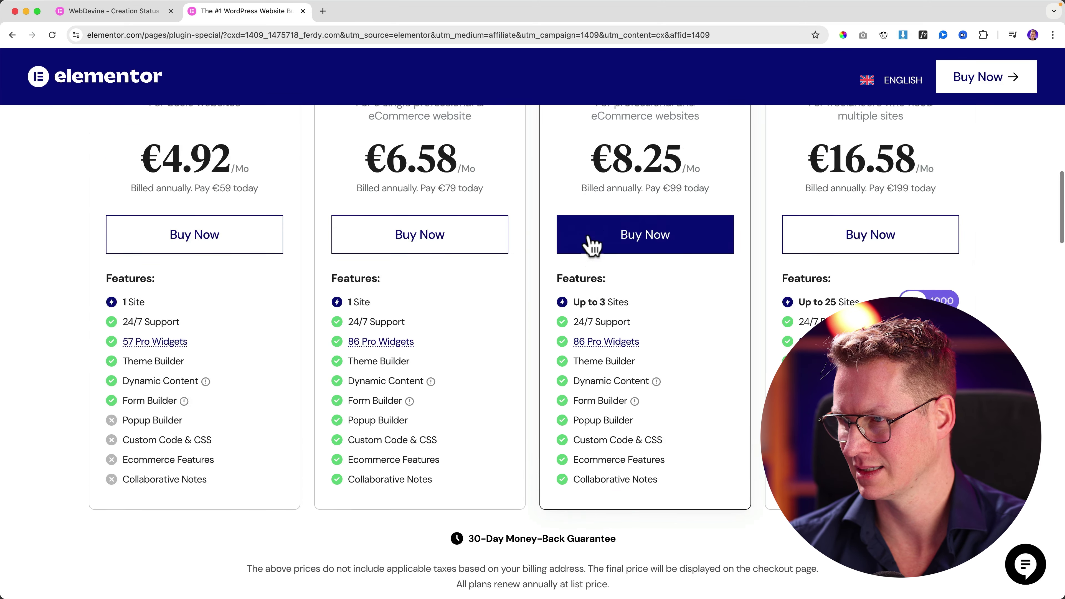
scroll(604, 227, "up", 2)
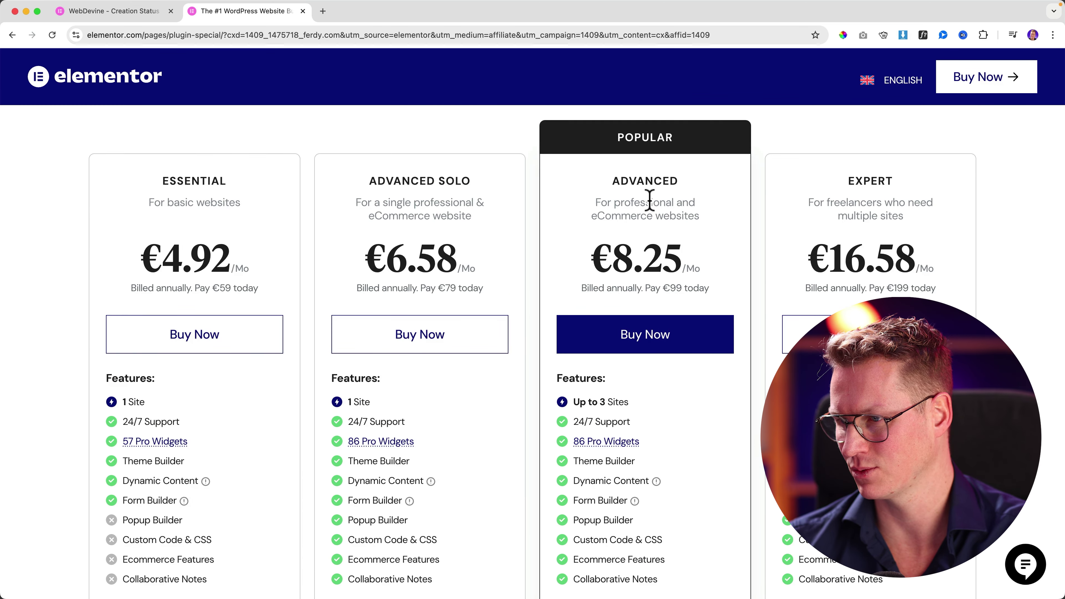
scroll(650, 200, "down", 5)
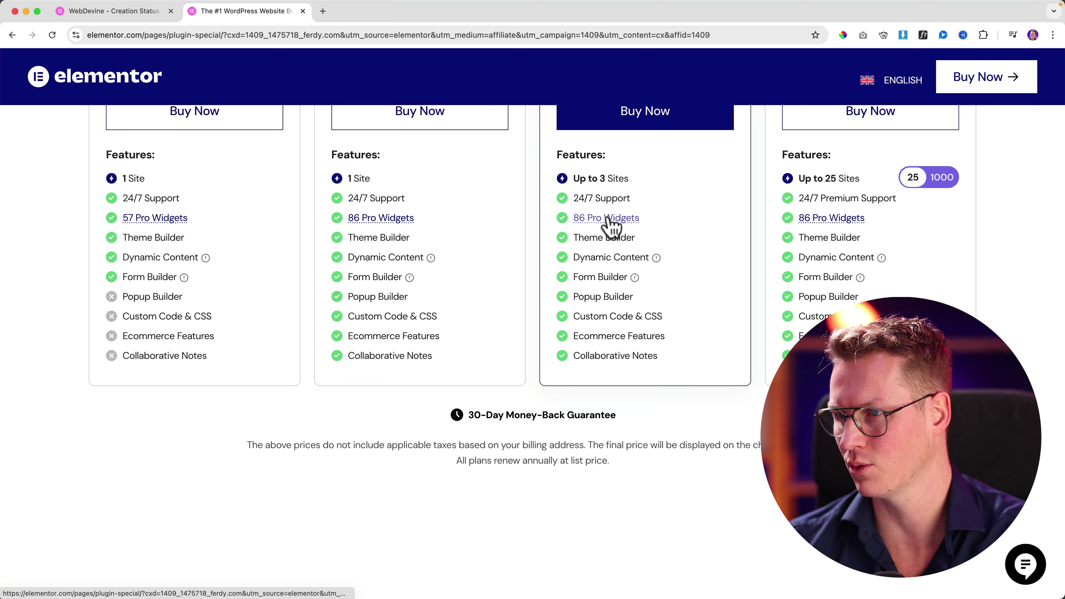
scroll(683, 269, "up", 5)
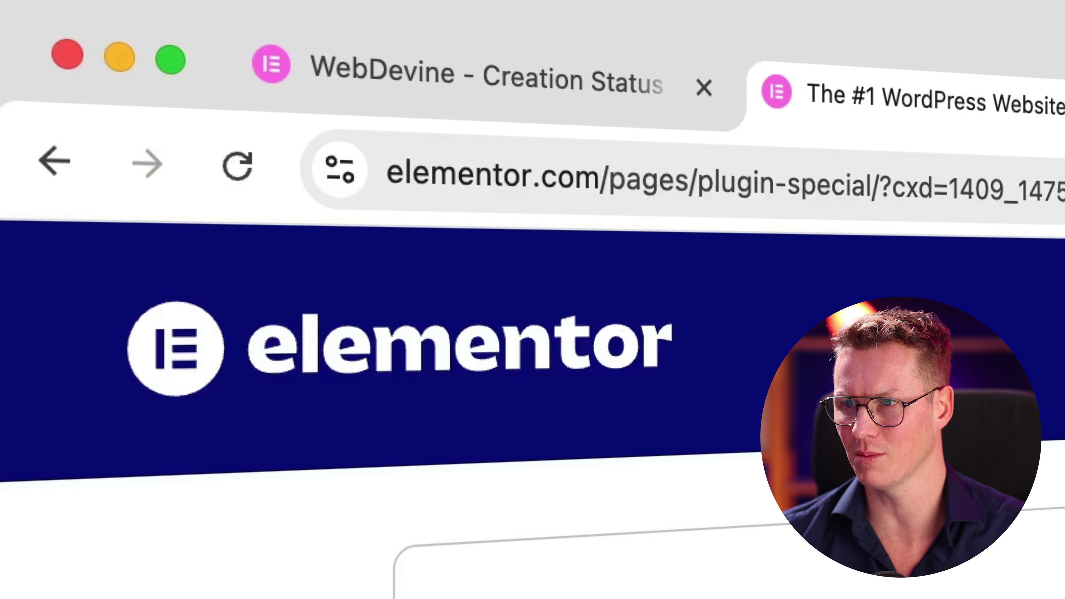
Open ferdy.com in another new tab and search the site for "elementor pro".
key("super+l")
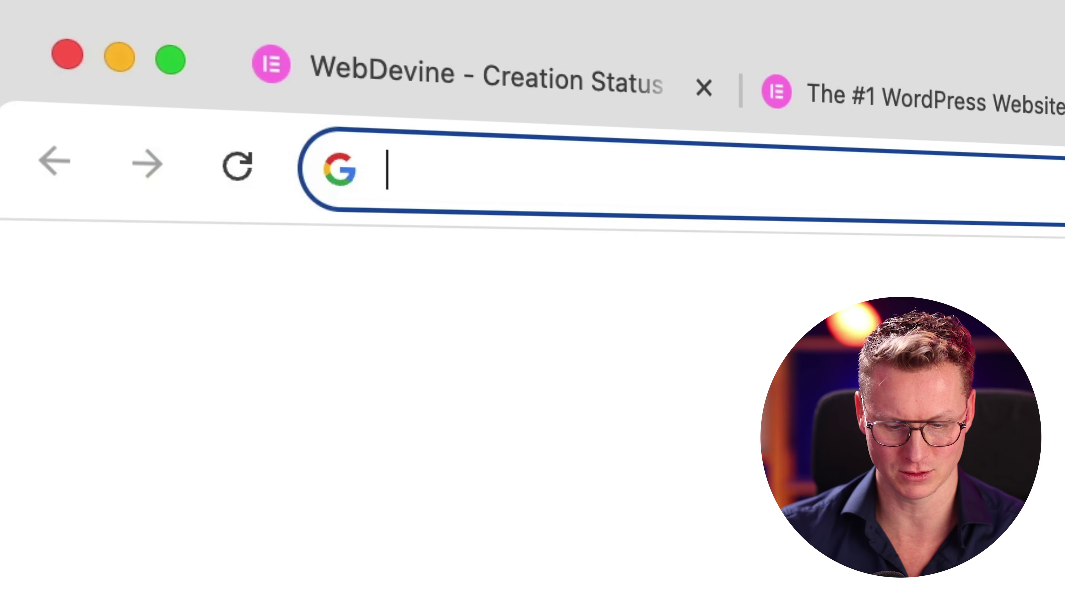
type("ferdy.")
key("Return")
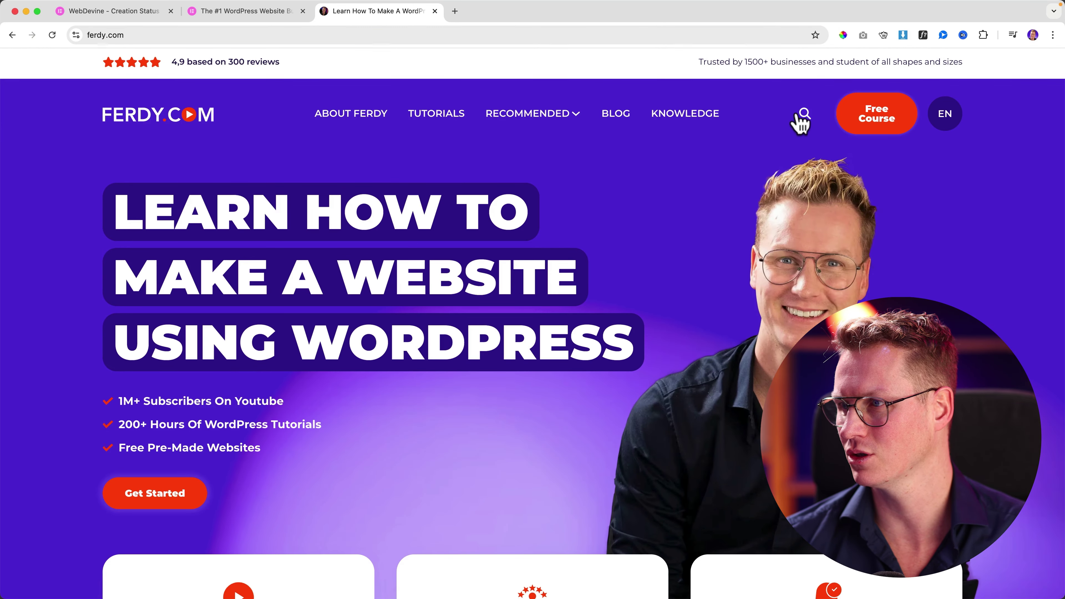
left_click(802, 117)
type("elementor")
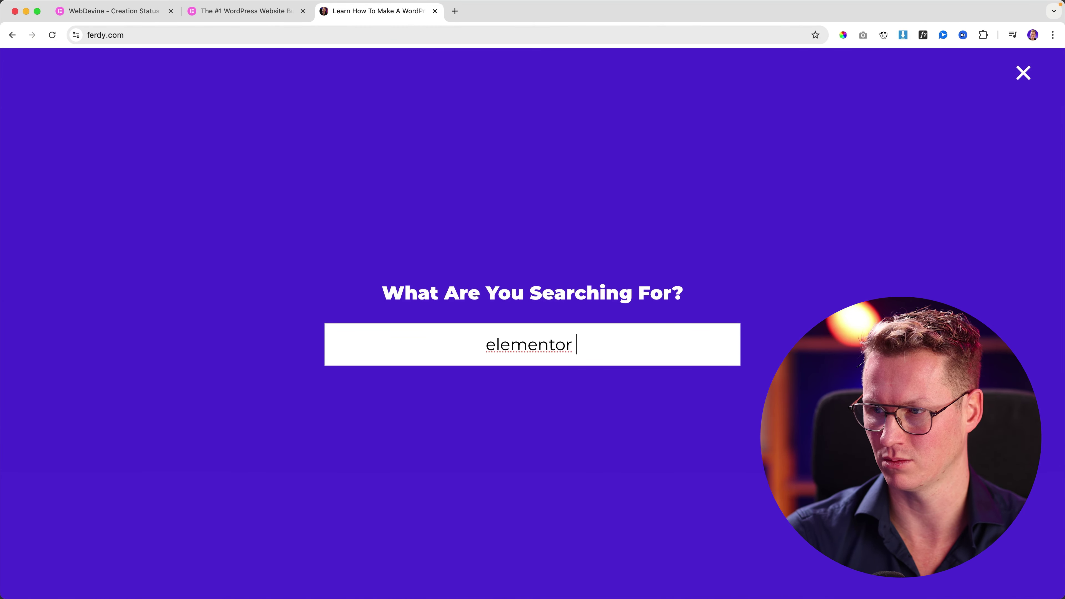
type(" pro")
key("Return")
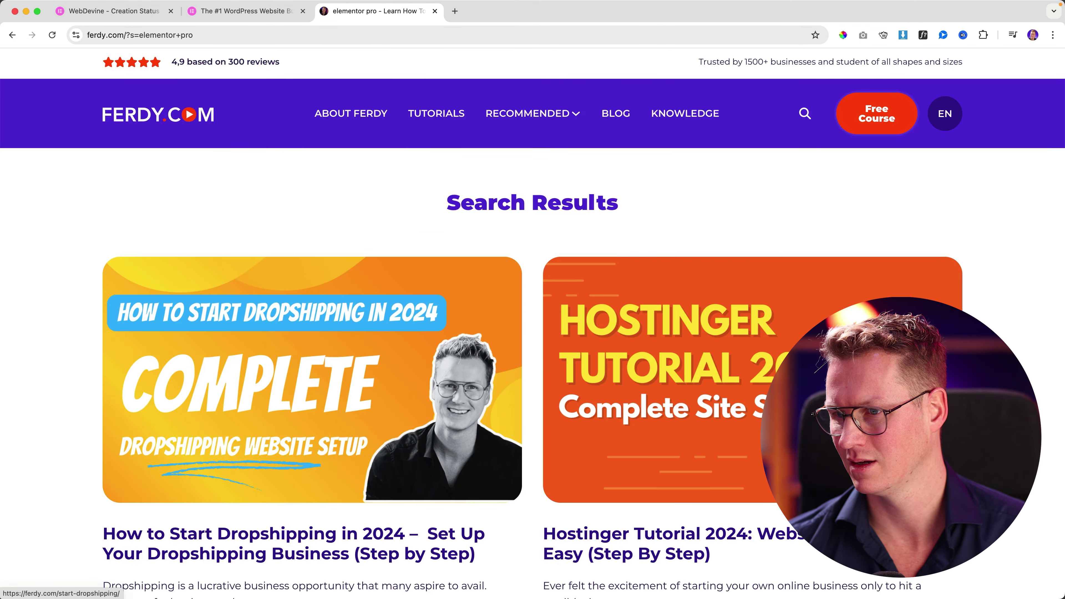
Find the Elementor Pro Tutorial among the search results and open its page.
scroll(536, 295, "down", 5)
scroll(536, 292, "down", 13)
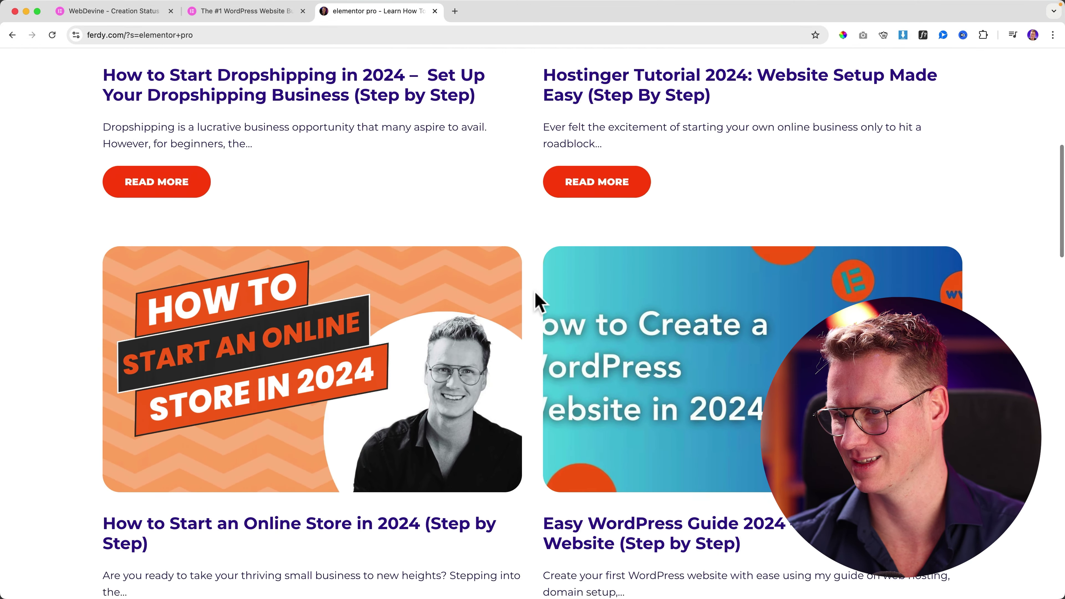
scroll(536, 297, "down", 2)
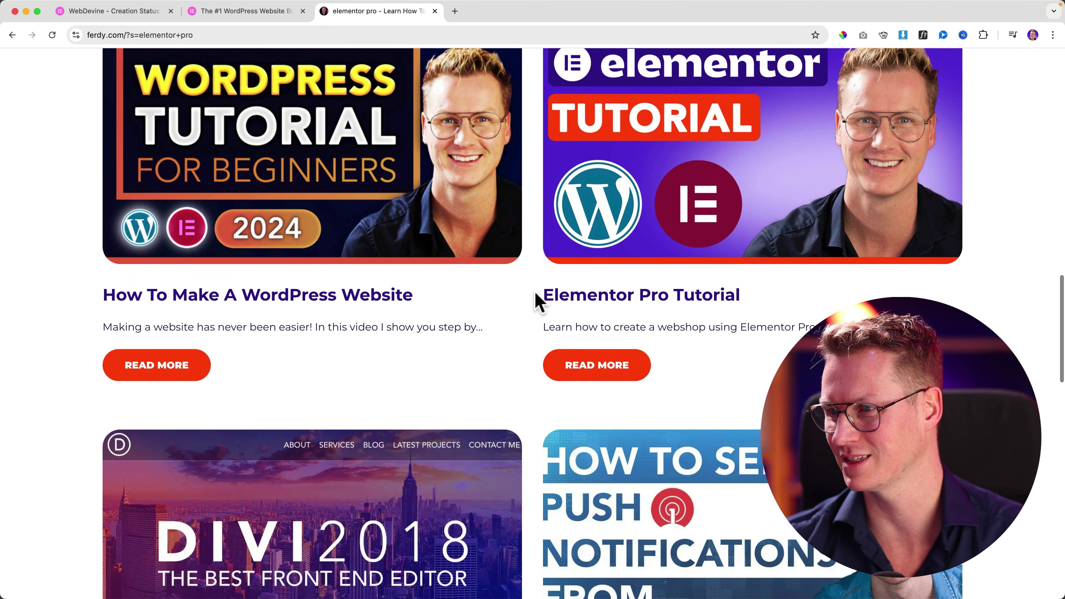
left_click(669, 302)
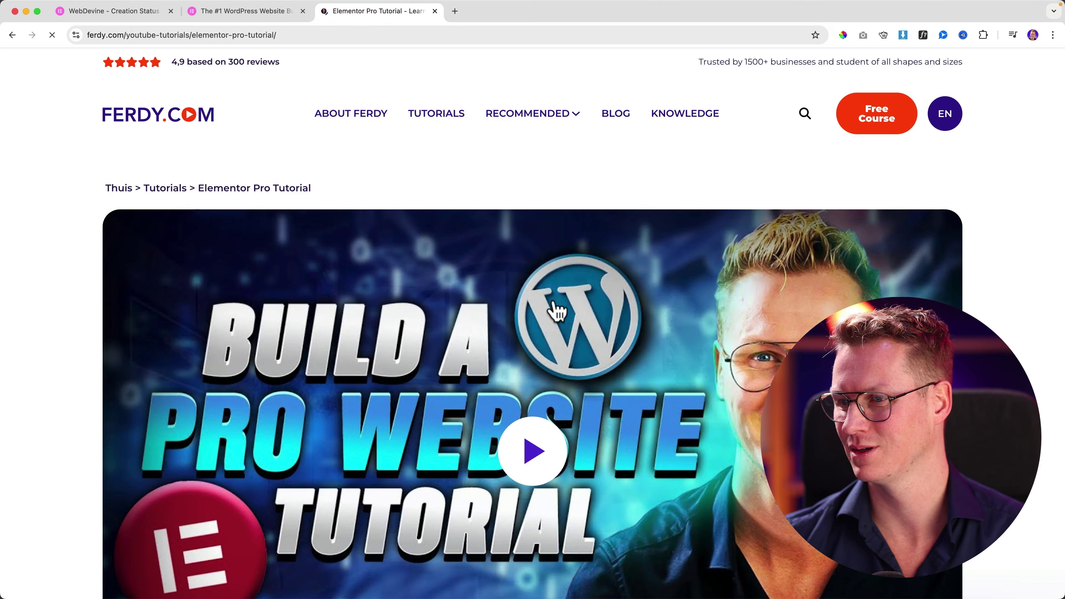
Start and pause the main tutorial video, and look through the follow-up tutorials further down the page.
scroll(567, 285, "down", 4)
left_click(578, 262)
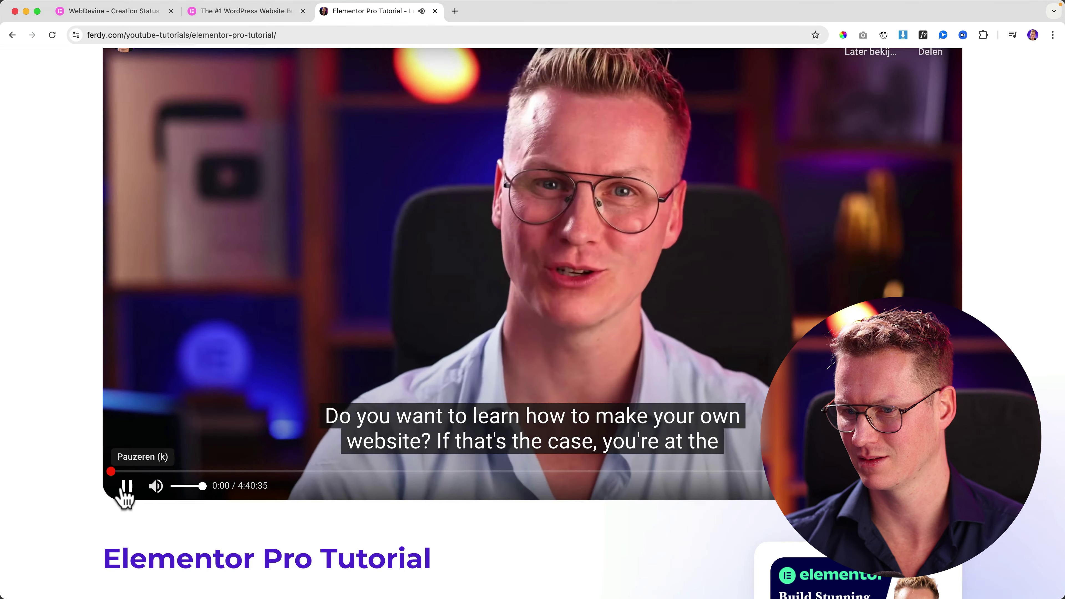
left_click(126, 487)
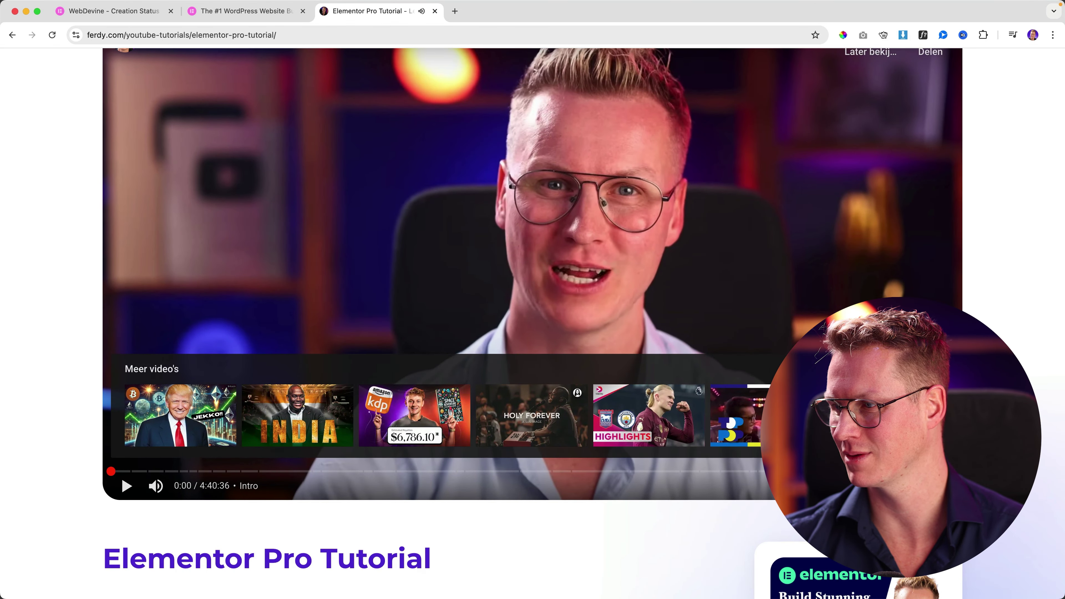
scroll(541, 353, "down", 12)
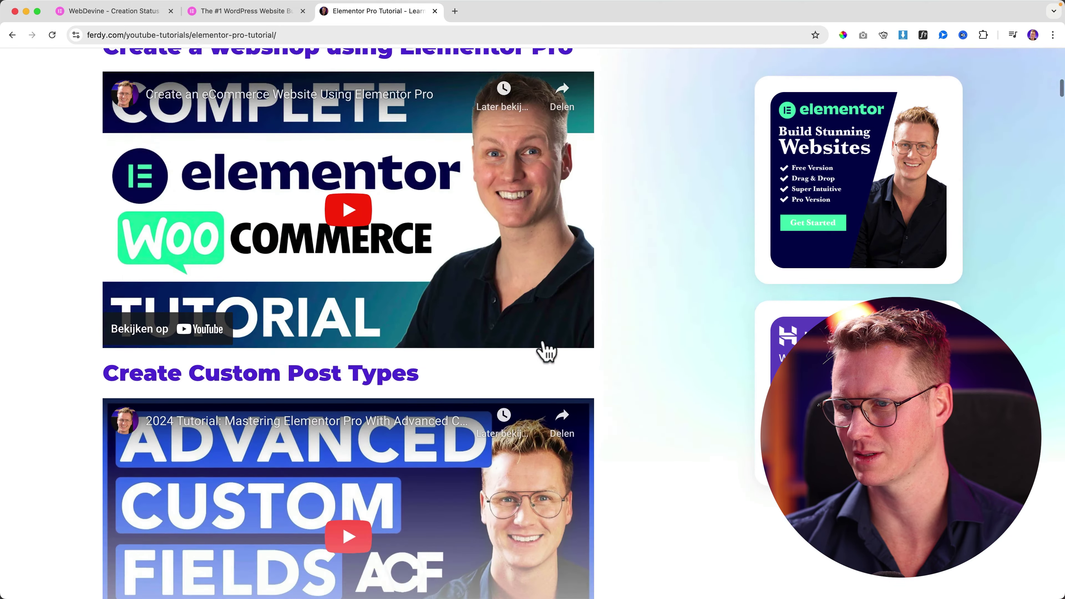
scroll(608, 340, "down", 10)
scroll(608, 335, "up", 20)
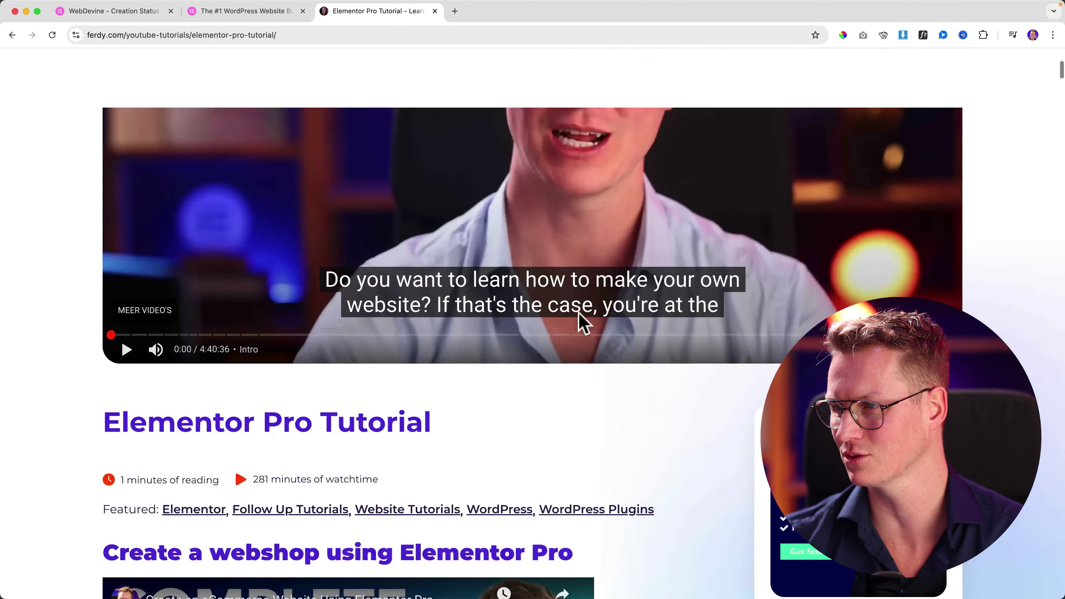
scroll(583, 323, "up", 3)
Close the tutorial and Elementor pricing tabs, and leave the kit export page to return to the wireframes.
left_click(435, 10)
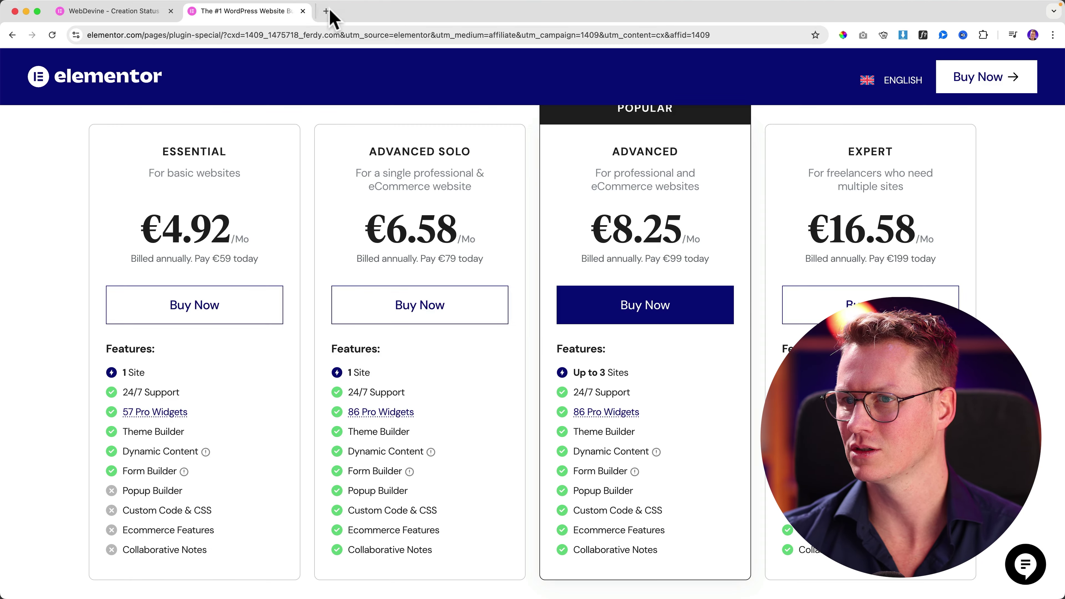
left_click(303, 11)
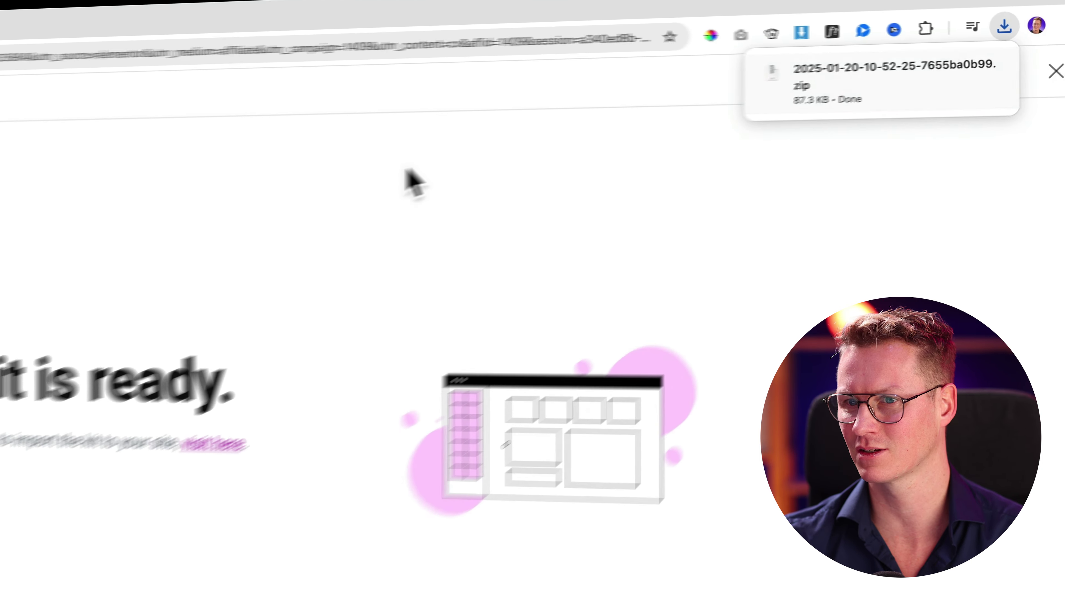
left_click(1055, 71)
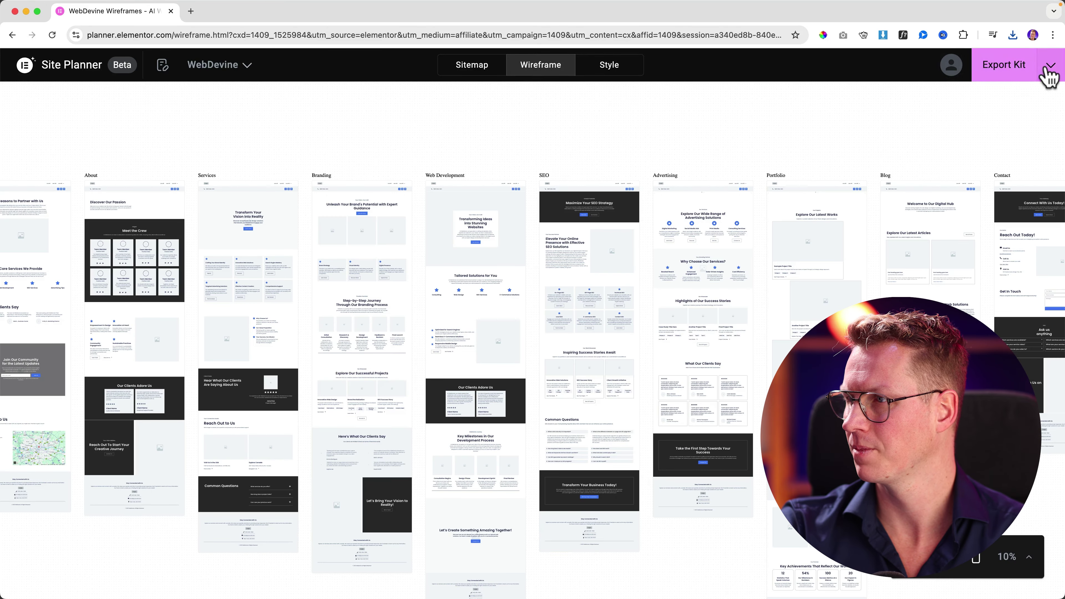
Open the preview of the WebDevine site plan from the additional export options.
left_click(1049, 66)
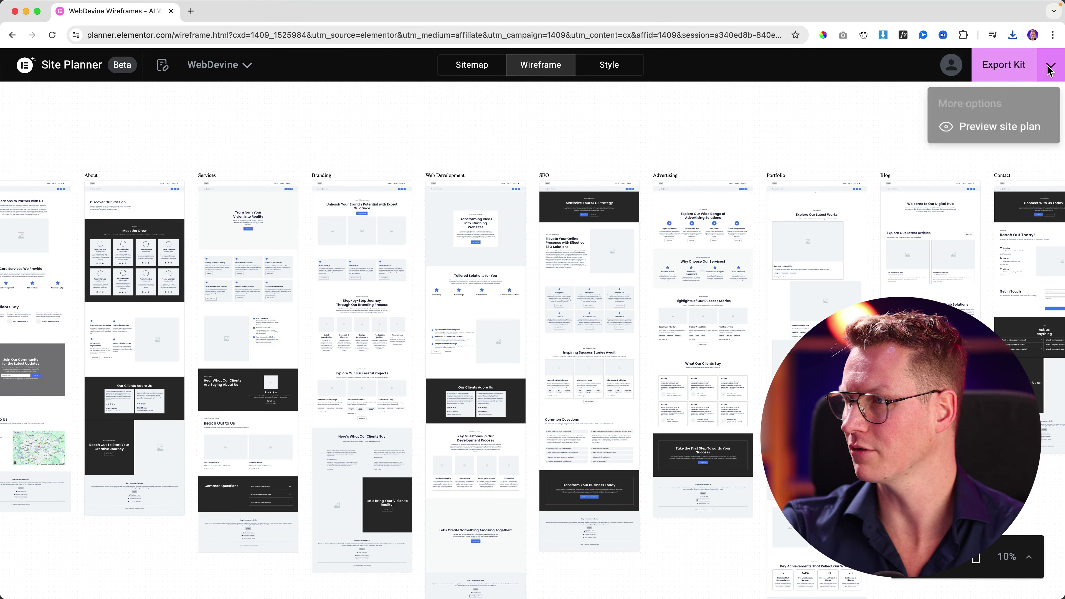
left_click(975, 134)
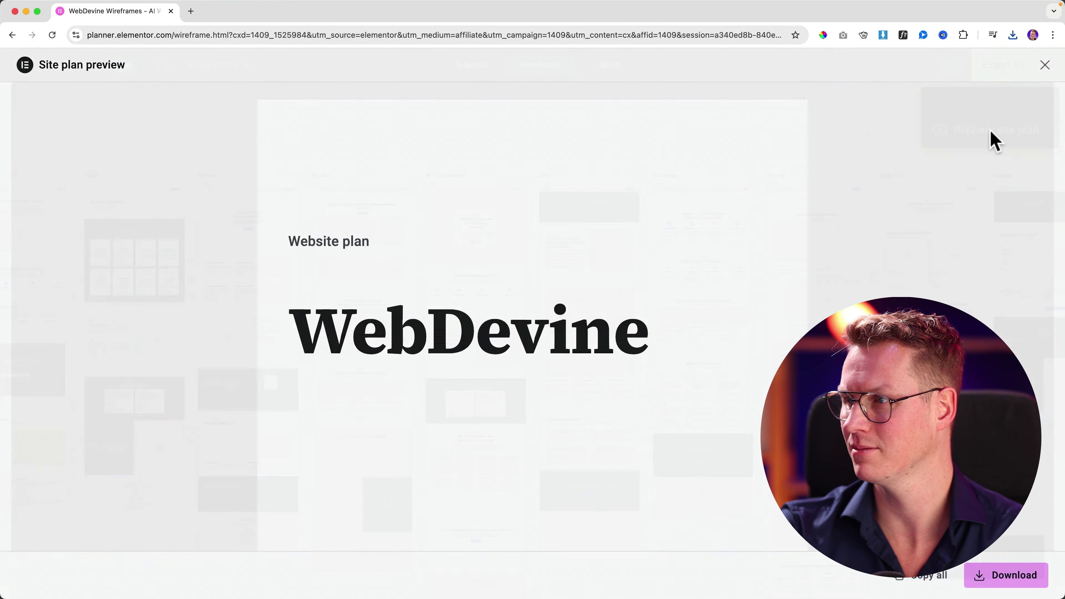
Read through the WebDevine site plan preview, from the brief and sitemap to the section breakdown of each page.
scroll(531, 171, "down", 20)
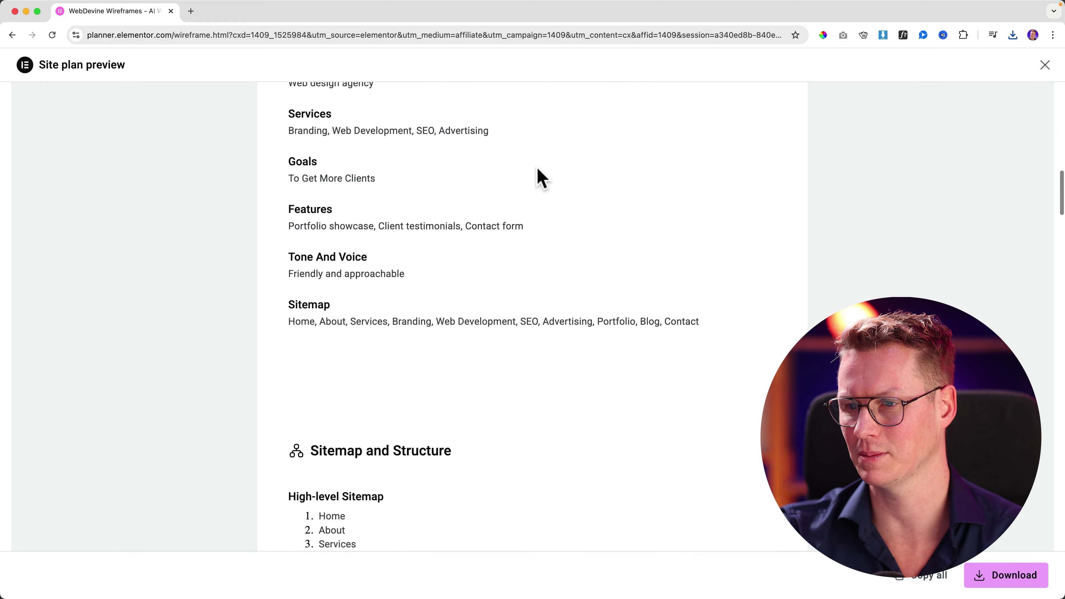
scroll(539, 177, "down", 10)
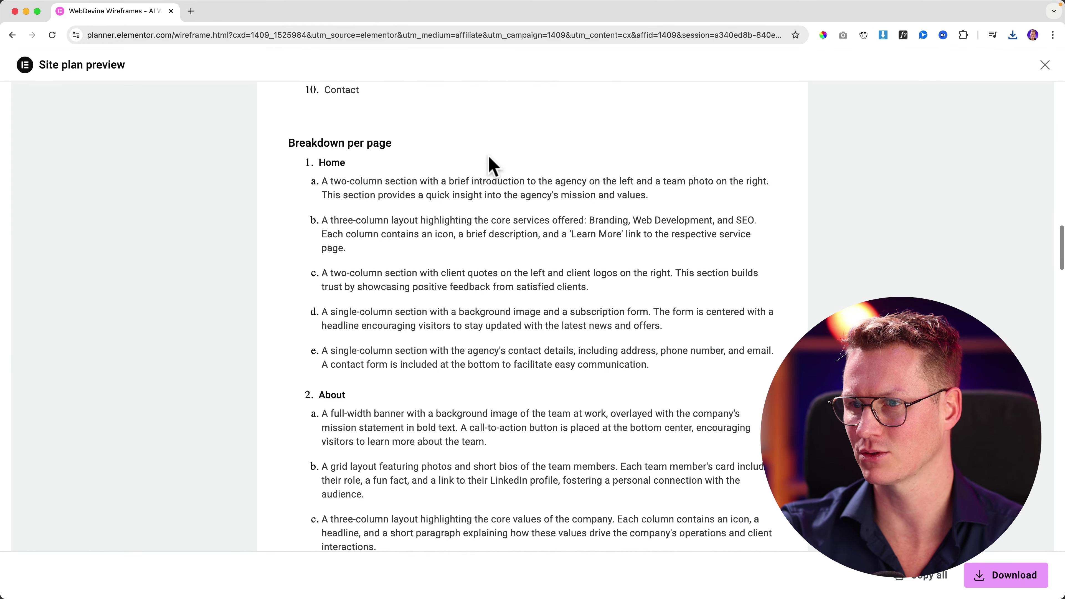
scroll(462, 157, "down", 20)
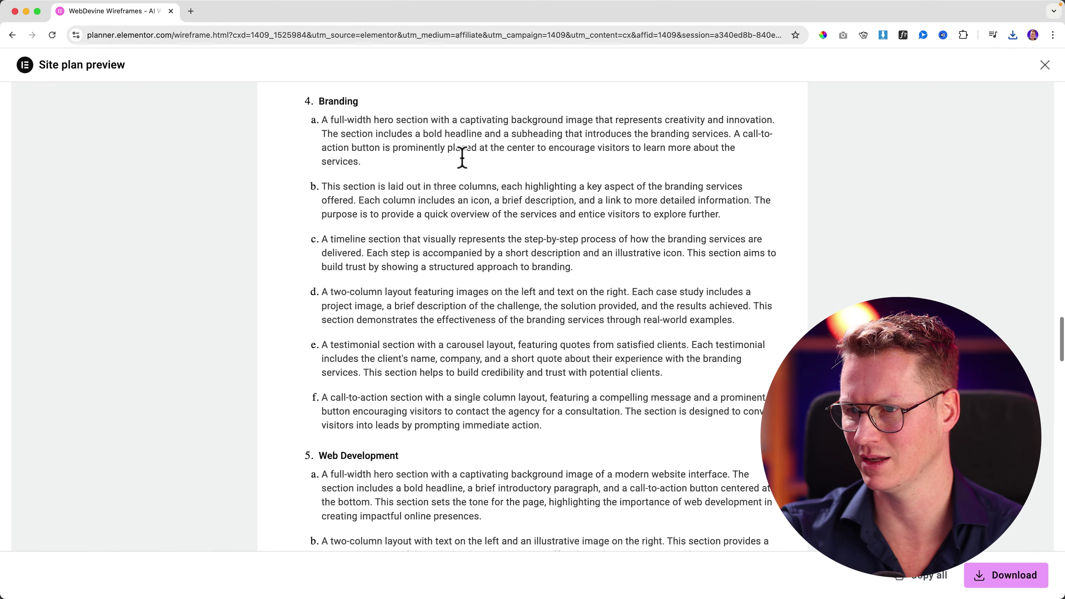
scroll(462, 160, "down", 5)
scroll(714, 273, "up", 20)
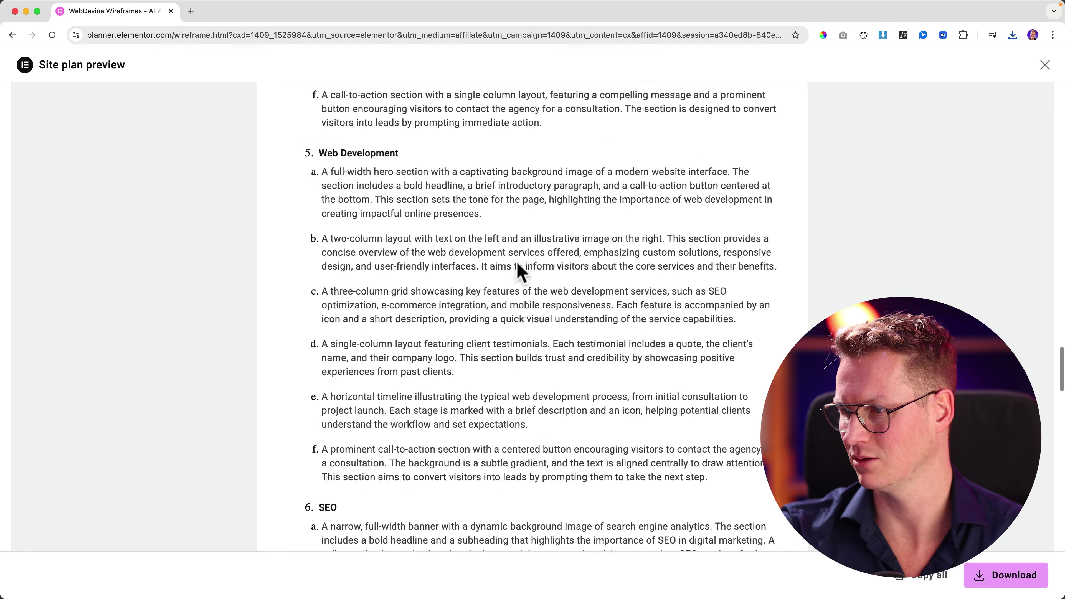
Look through the site plan's PDF download without saving it, and return from the site plan preview to the wireframes.
left_click(985, 584)
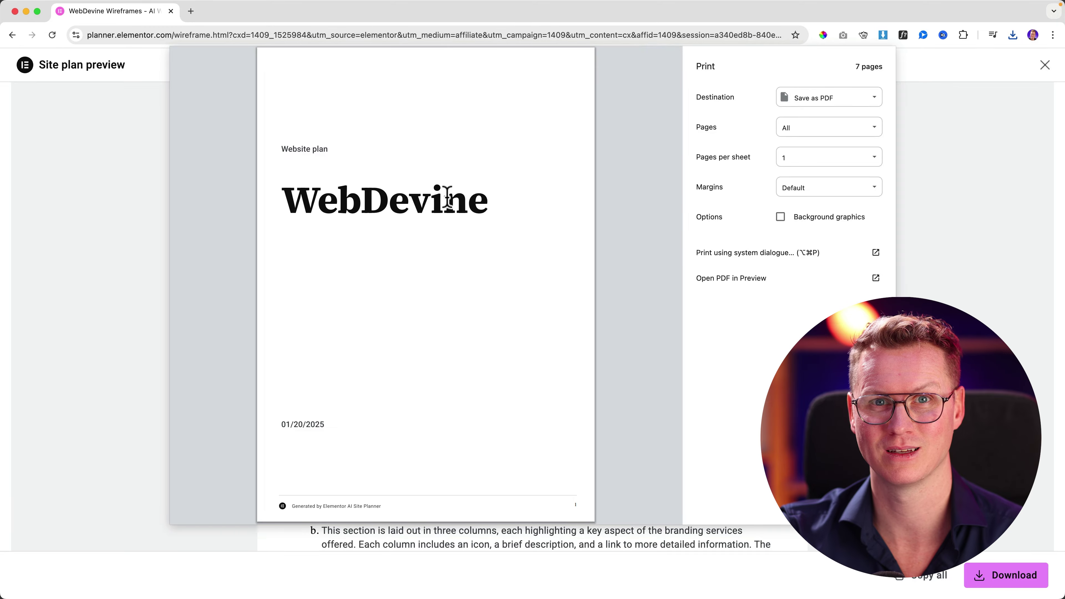
scroll(445, 216, "down", 20)
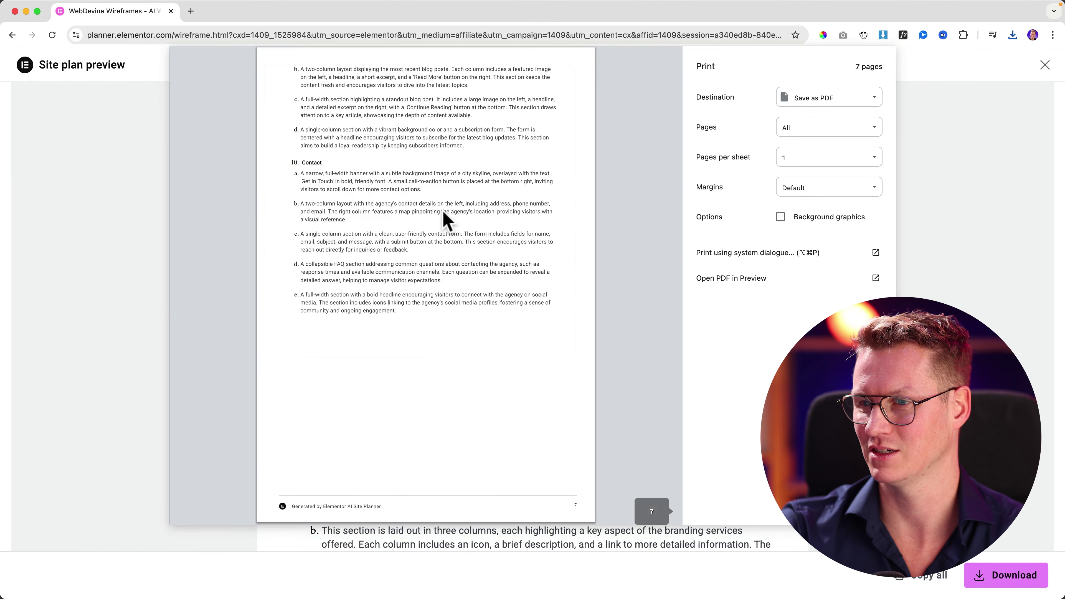
scroll(436, 214, "up", 10)
scroll(435, 222, "down", 10)
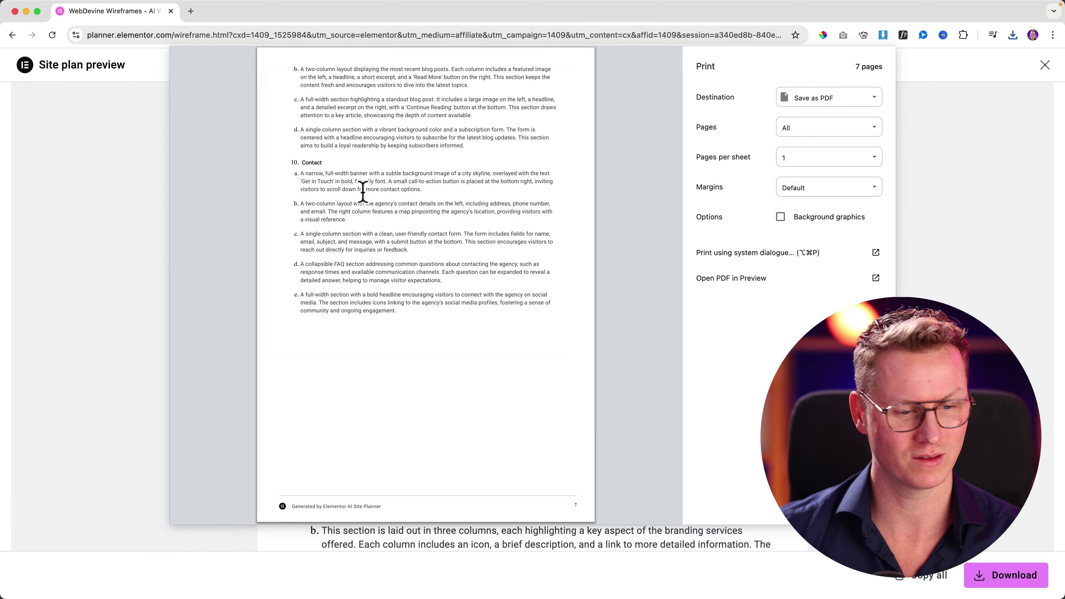
key("Escape")
scroll(863, 231, "up", 10)
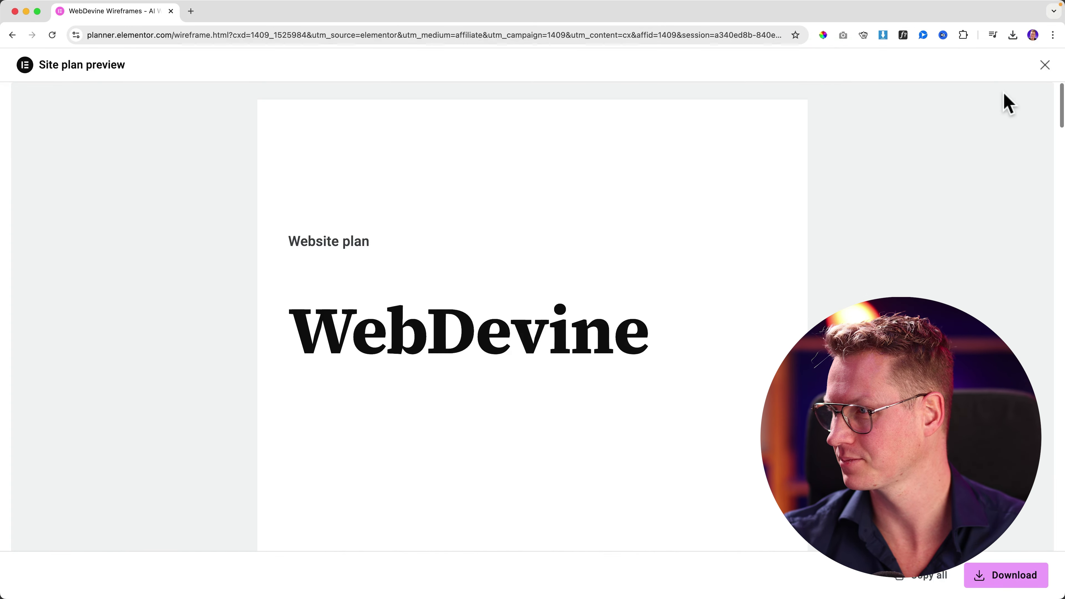
left_click(1045, 67)
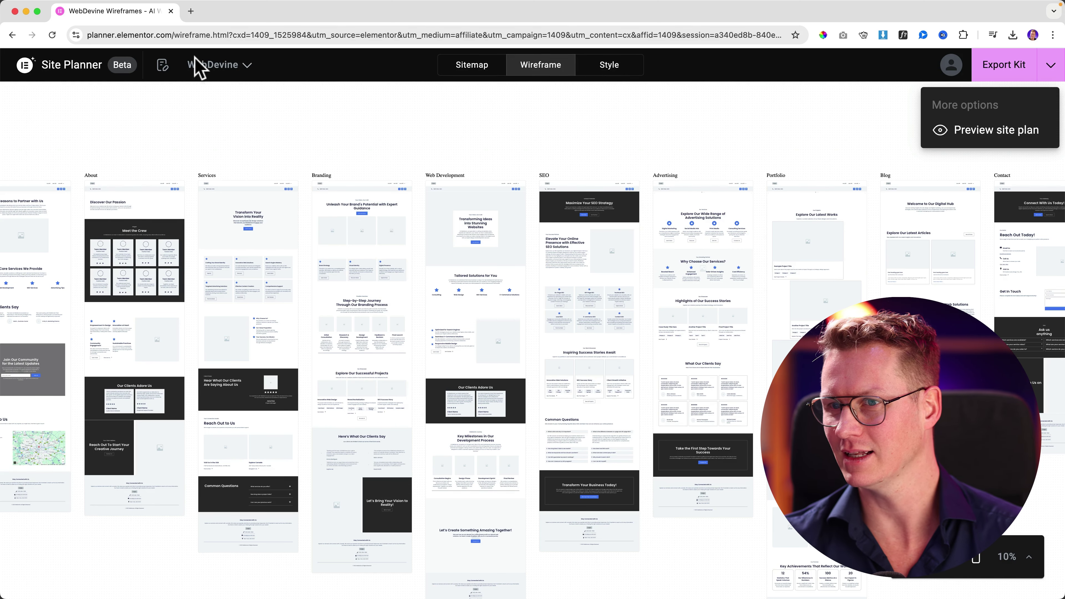
left_click(190, 11)
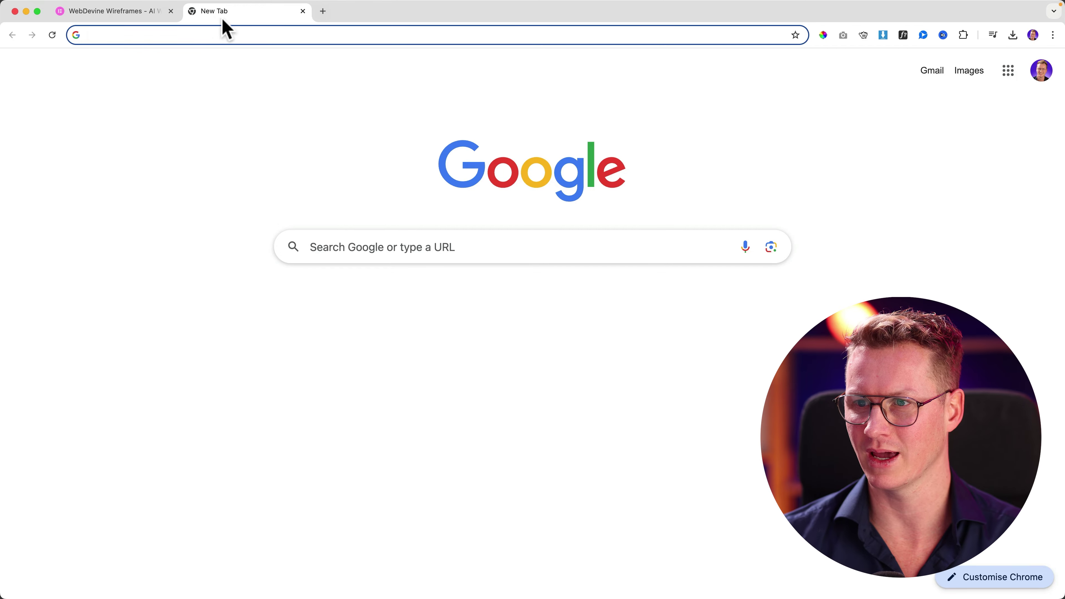
left_click(303, 11)
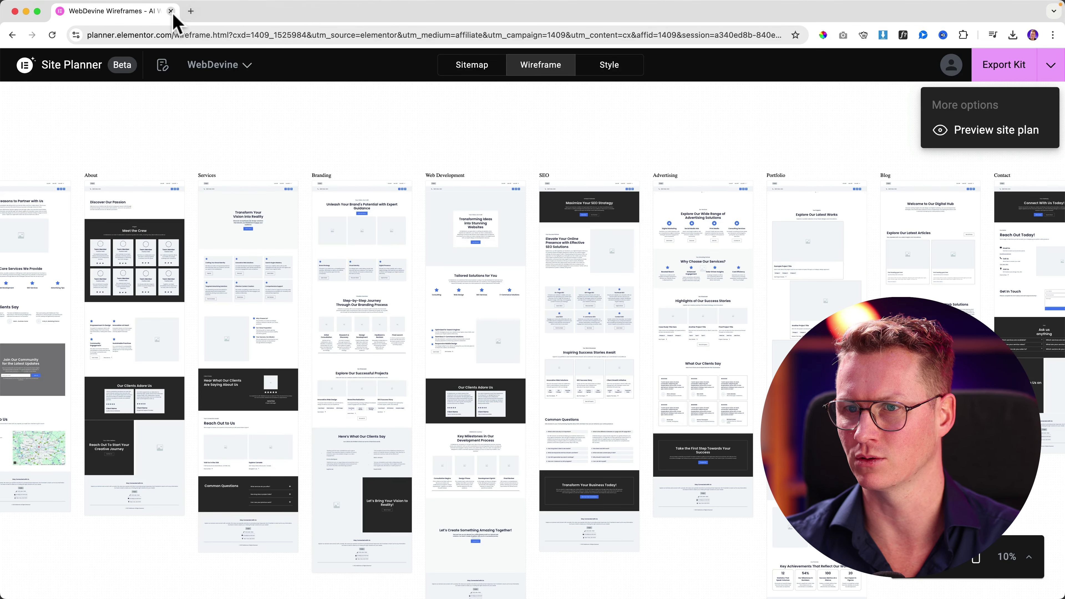
Open the recent Ferdy.com project with its existing brief, and view its sitemap and wireframes.
left_click(248, 65)
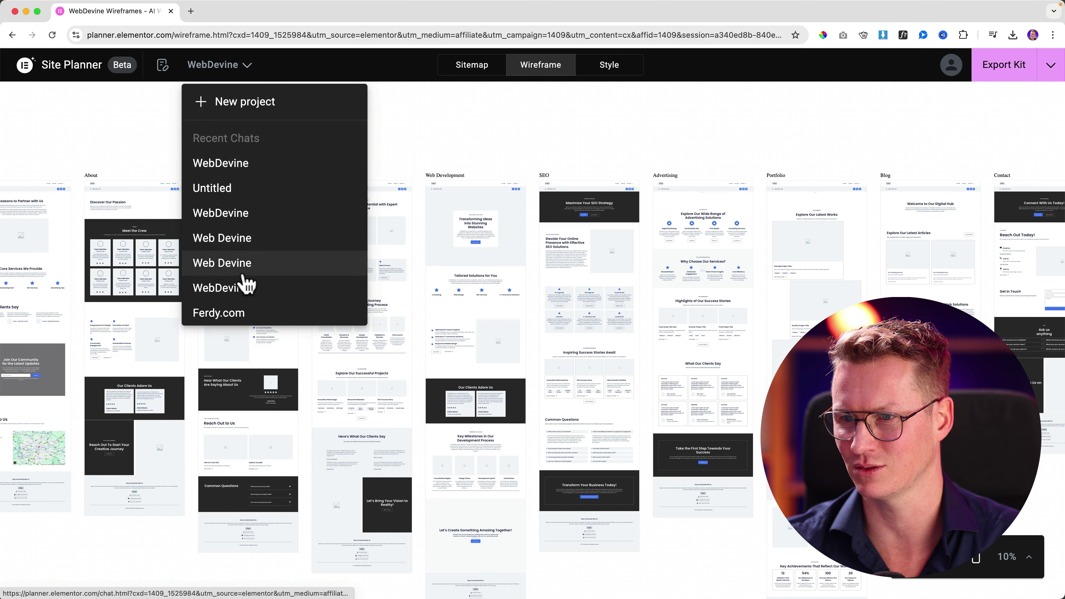
left_click(234, 314)
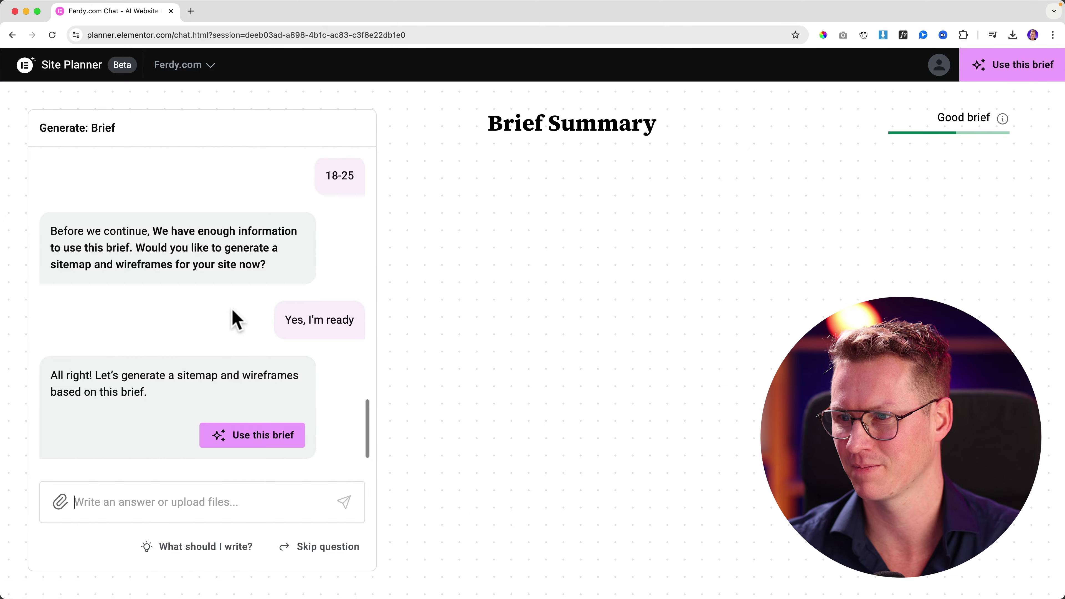
left_click(992, 78)
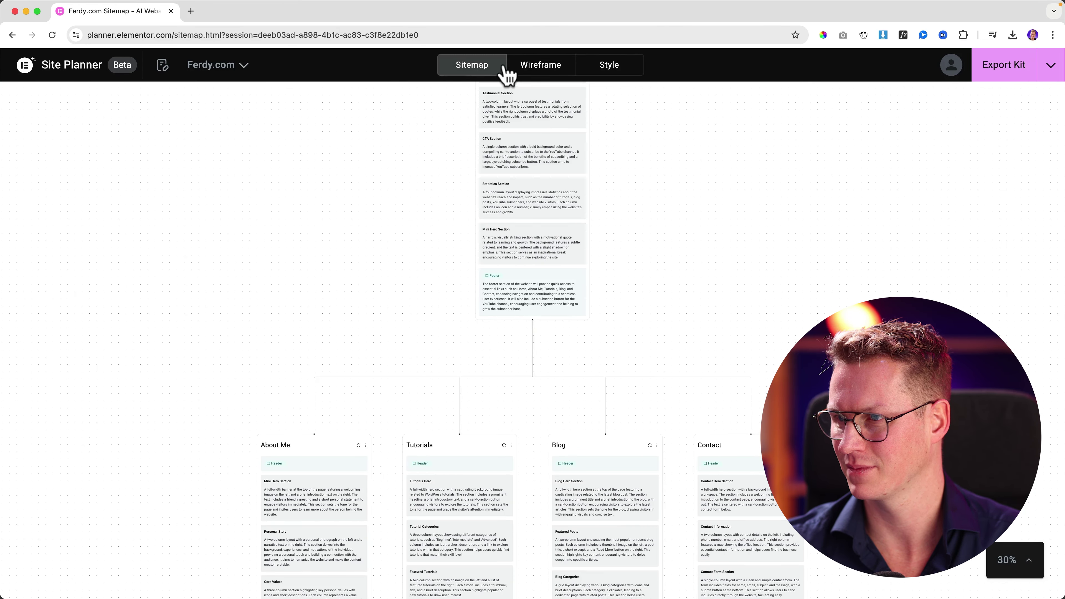
left_click(536, 69)
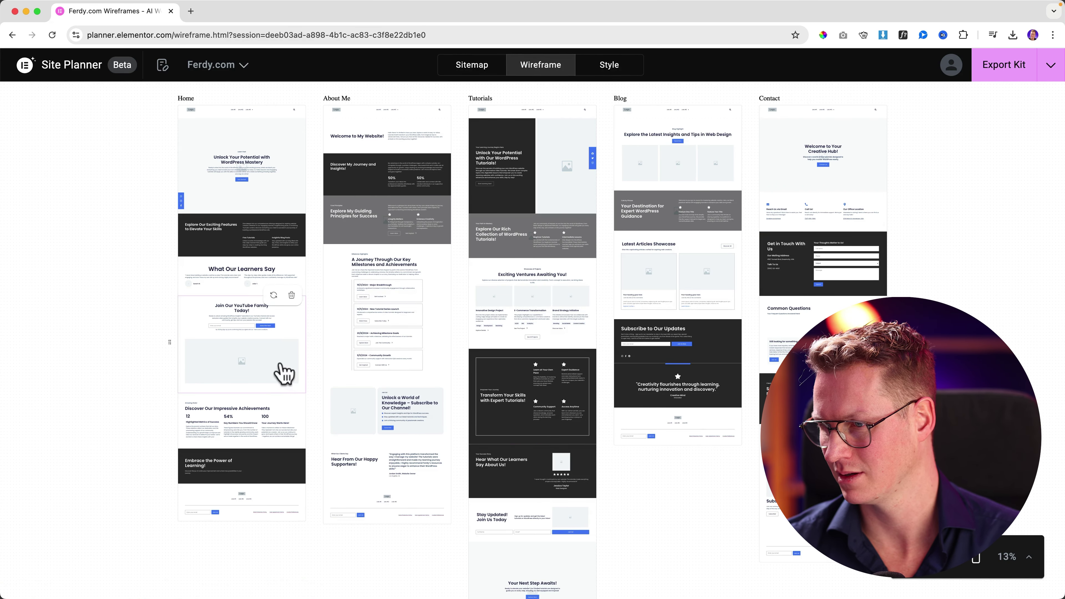
Switch to the WordPress dashboard, install and activate the Elementor Website Builder plugin, and skip its account setup.
left_click(171, 10)
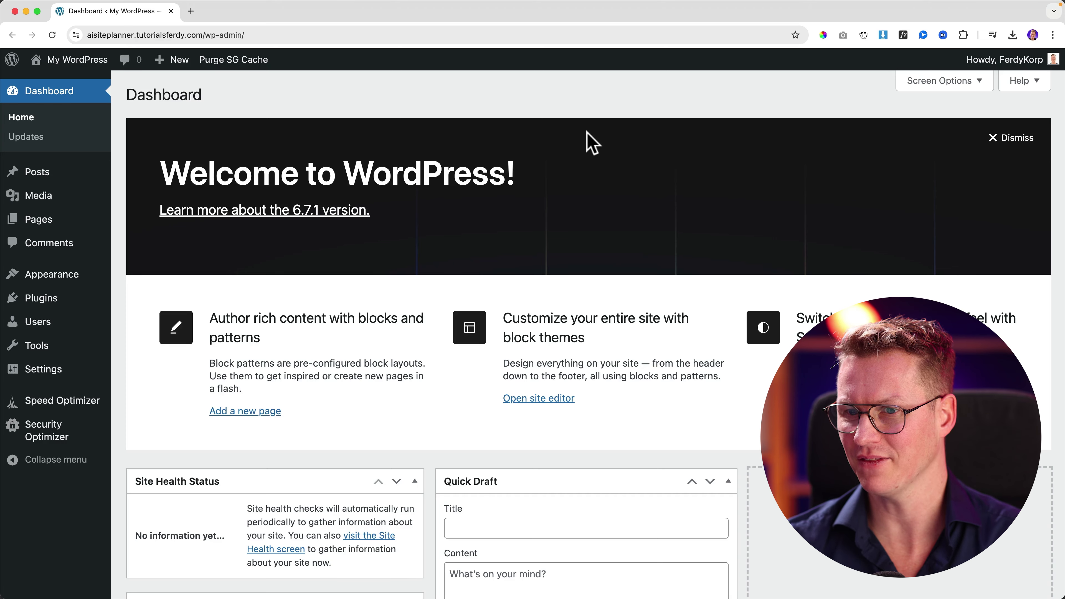
left_click(54, 304)
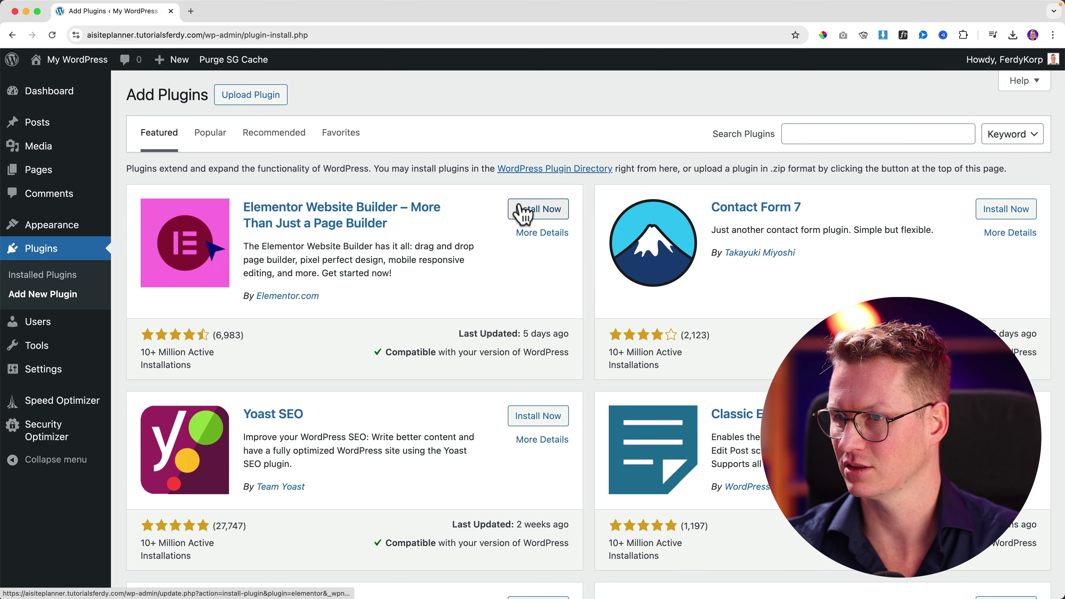
left_click(529, 216)
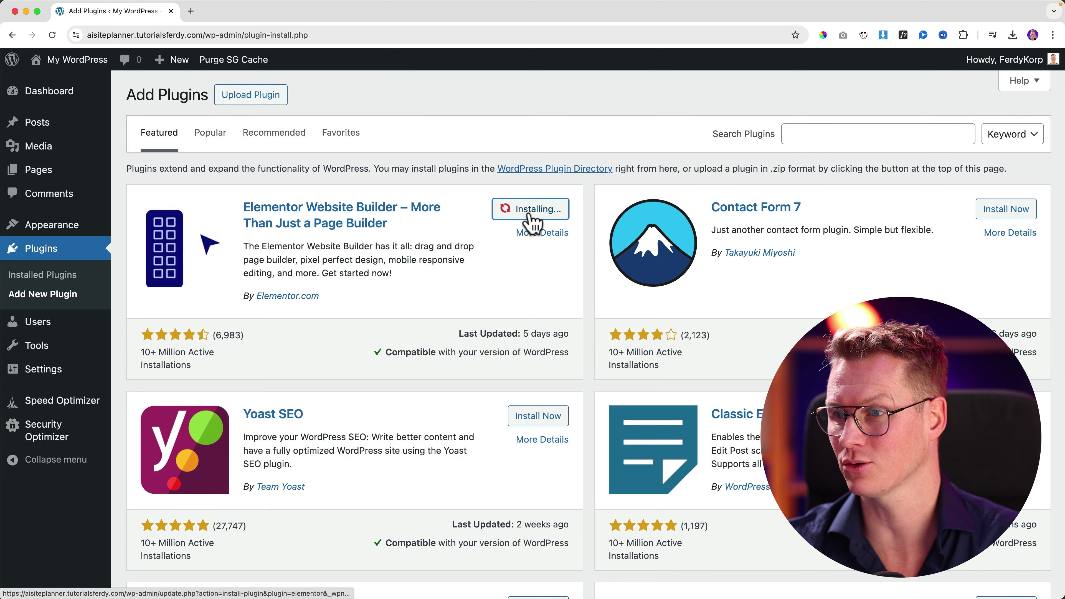
left_click(542, 213)
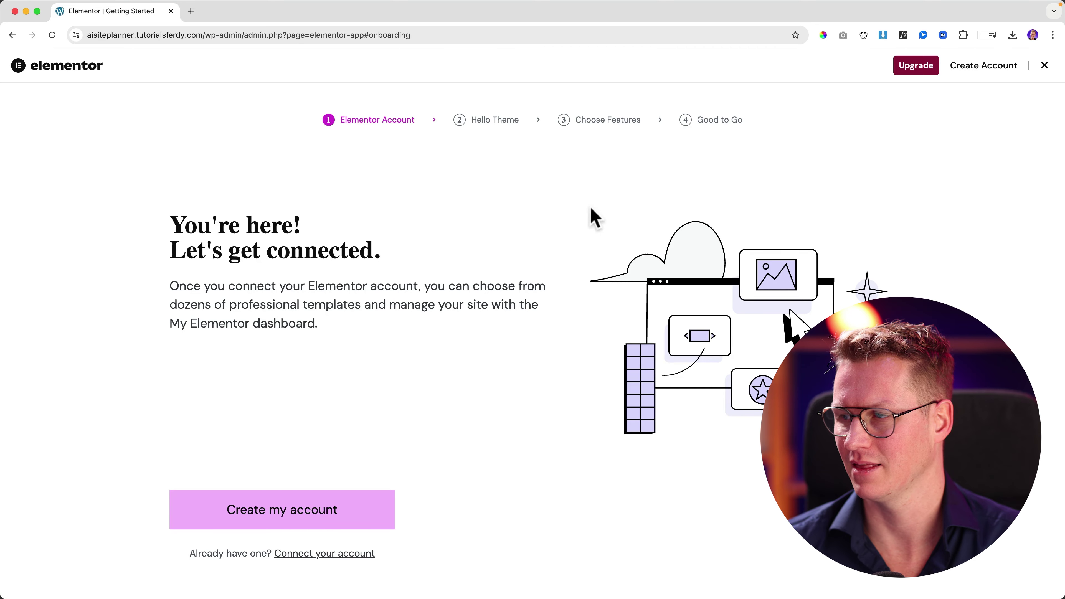
left_click(1044, 66)
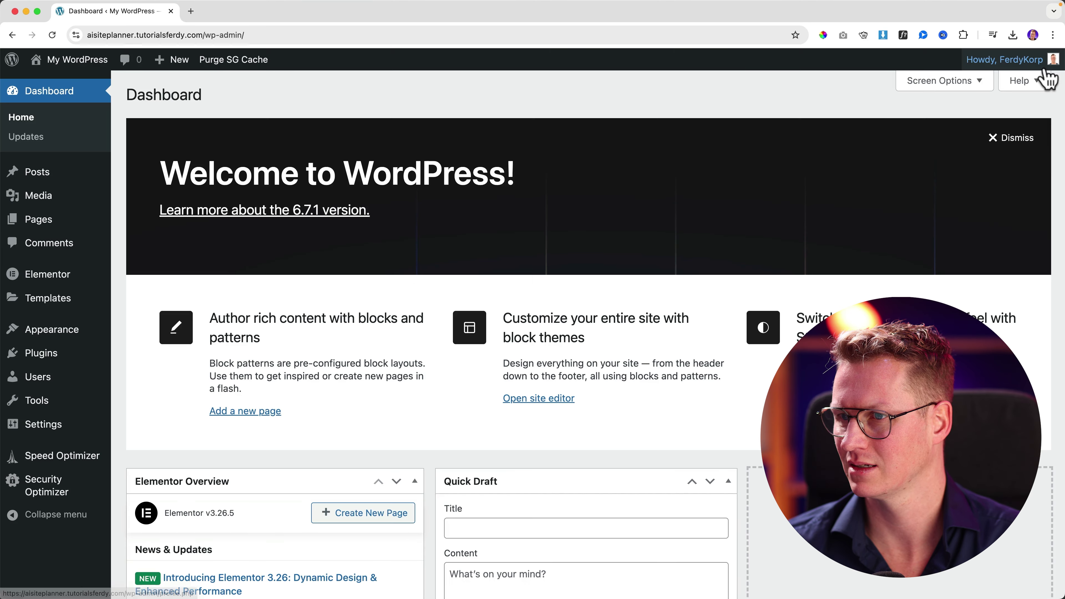
Install and activate the Hello Elementor theme from the popular WordPress themes.
mouse_move(81, 339)
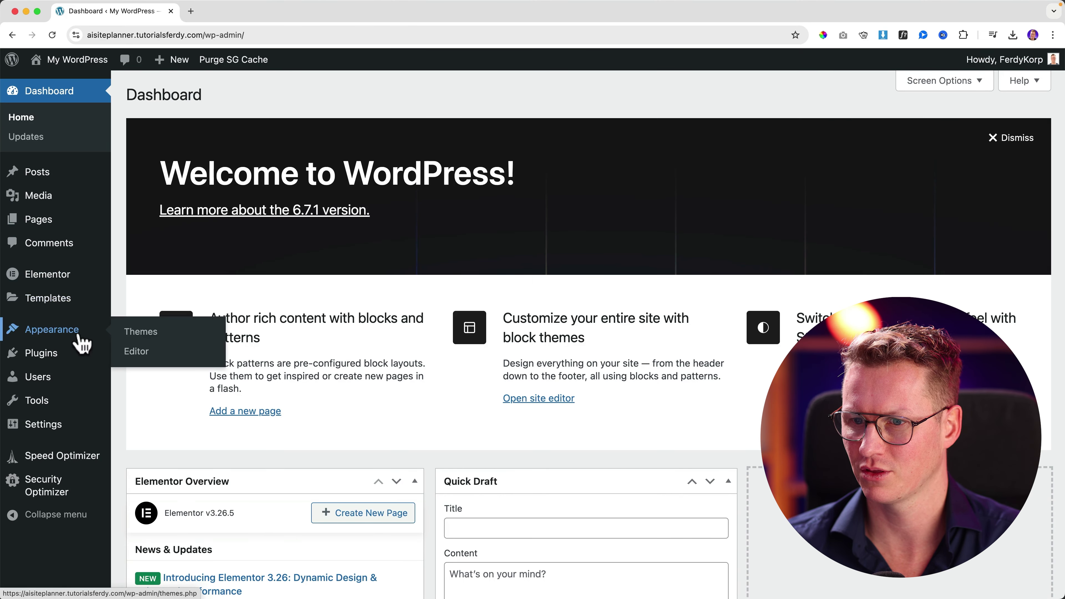
left_click(154, 342)
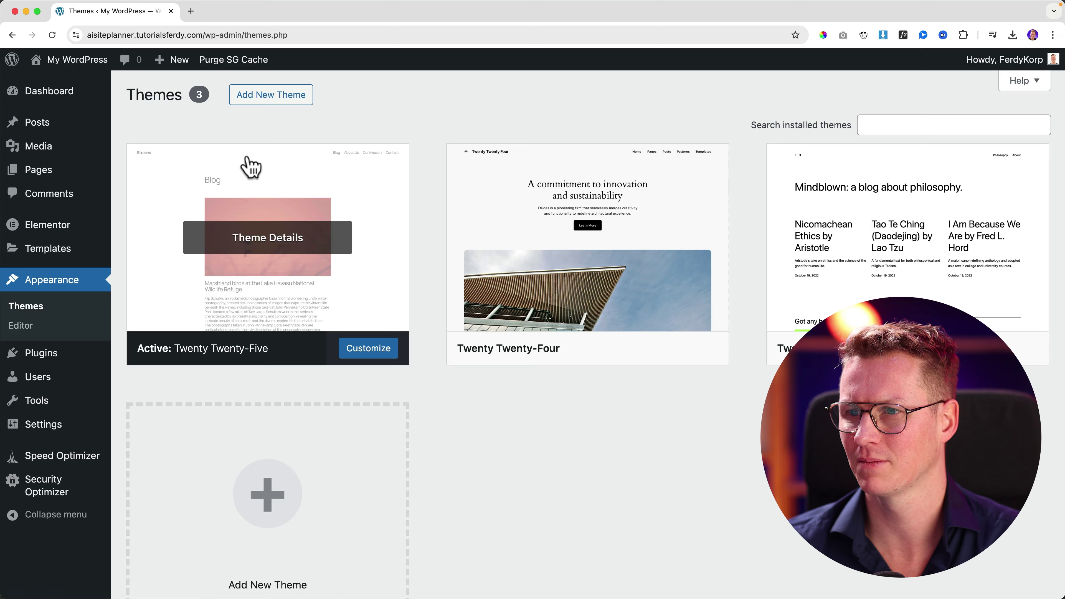
left_click(272, 99)
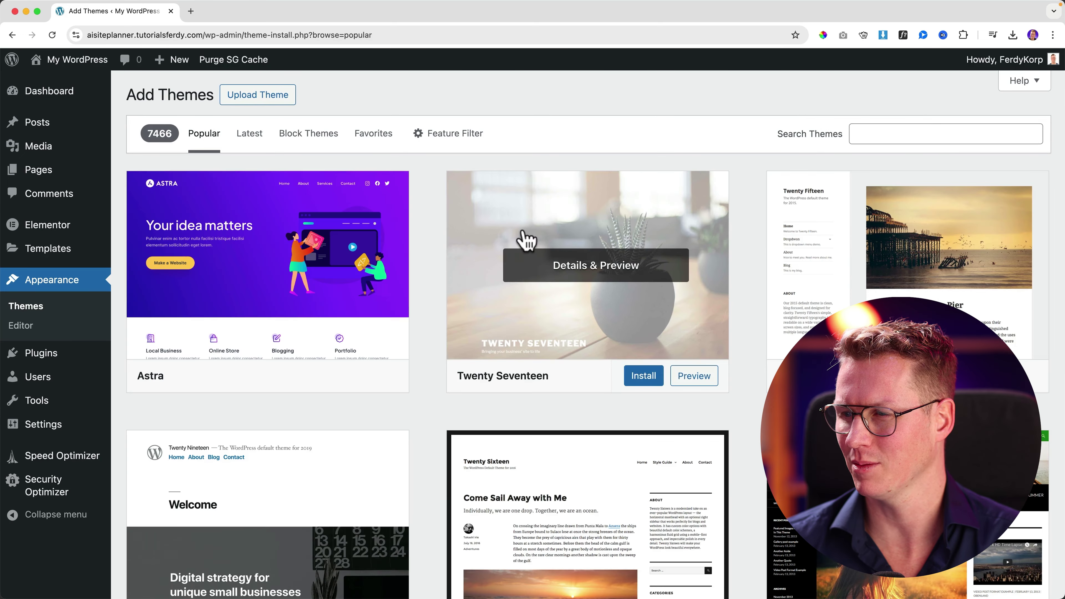
scroll(449, 363, "down", 20)
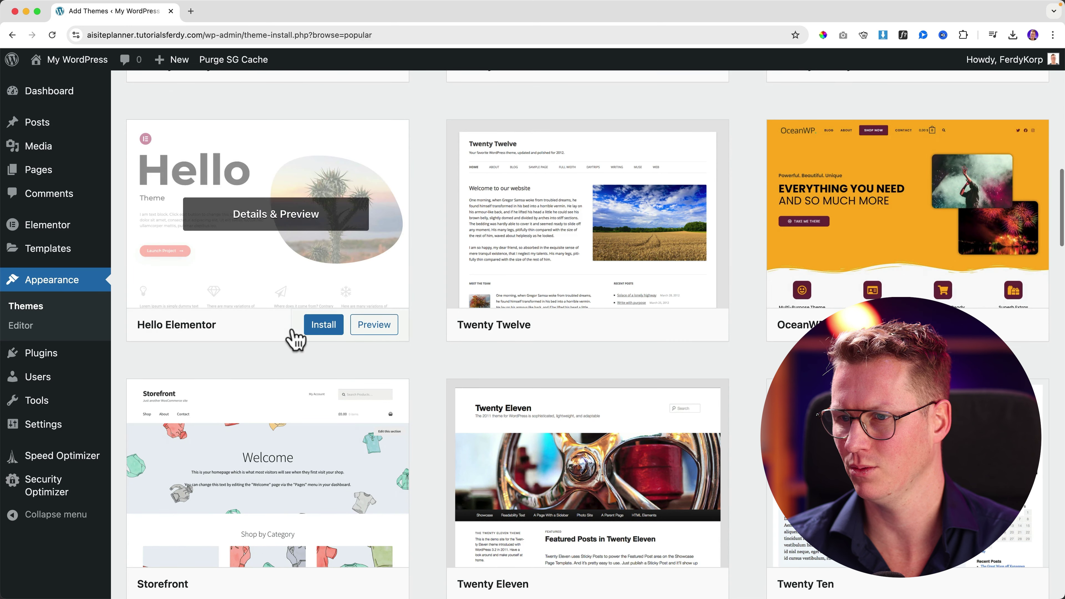
left_click(321, 329)
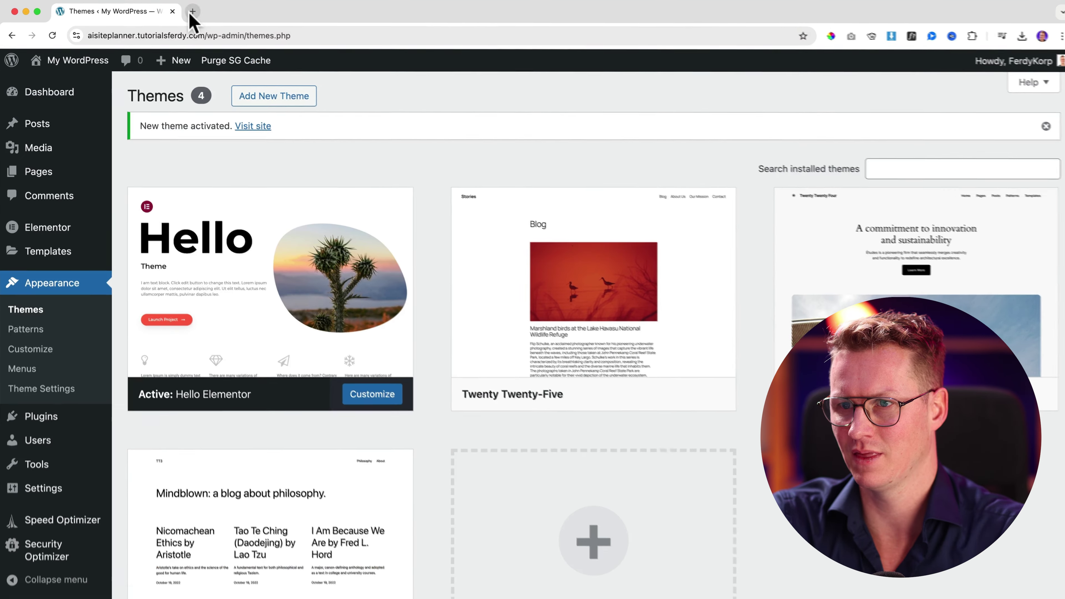
Log in at elementor.com in a new browser tab and download the Elementor Pro plugin from the account's downloads.
left_click(191, 11)
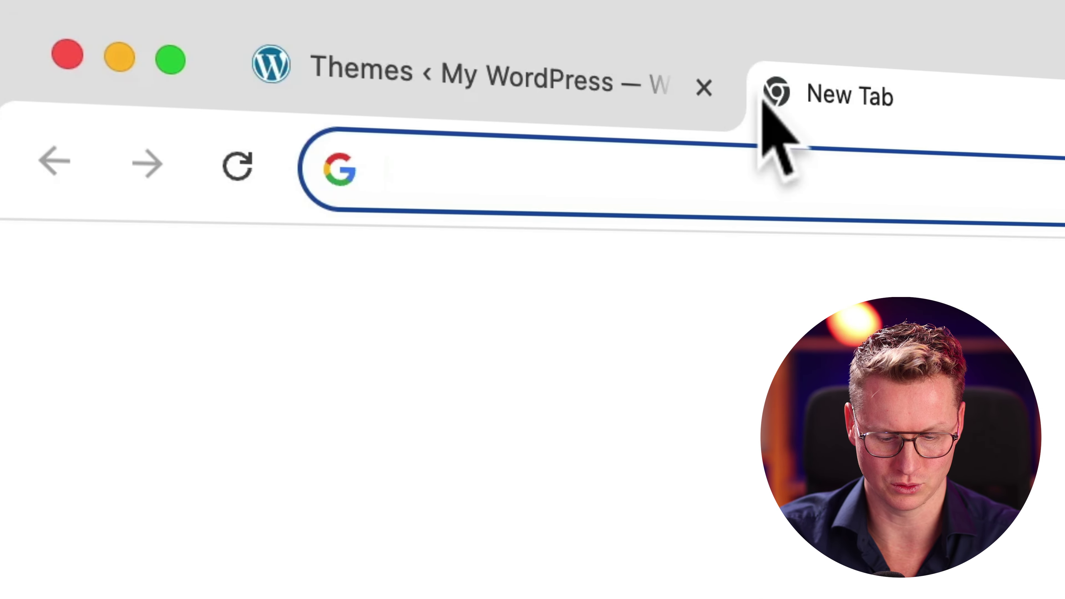
type("elementor.c")
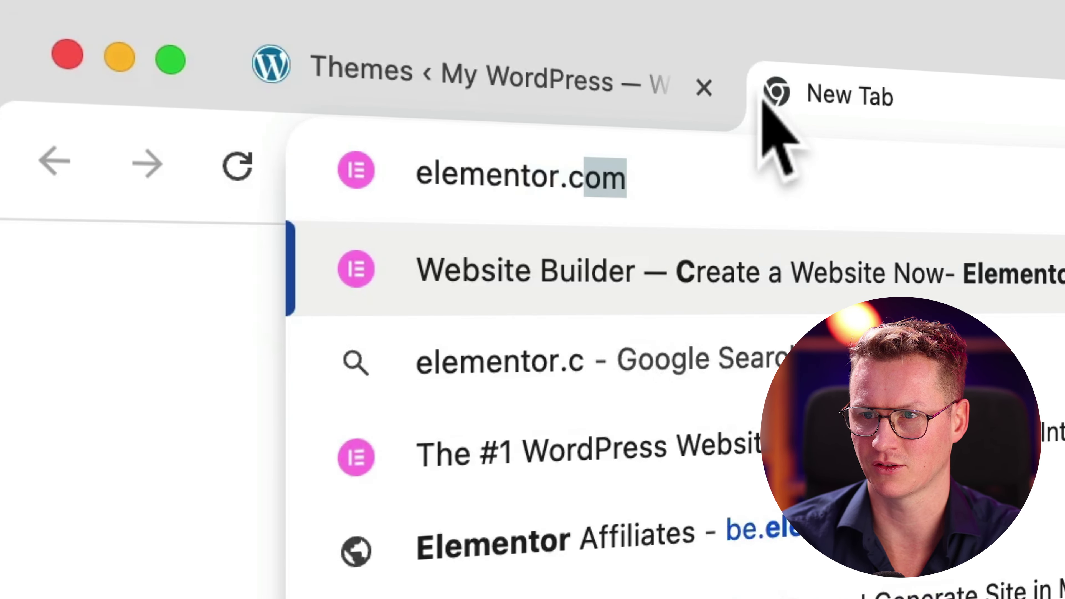
key("Return")
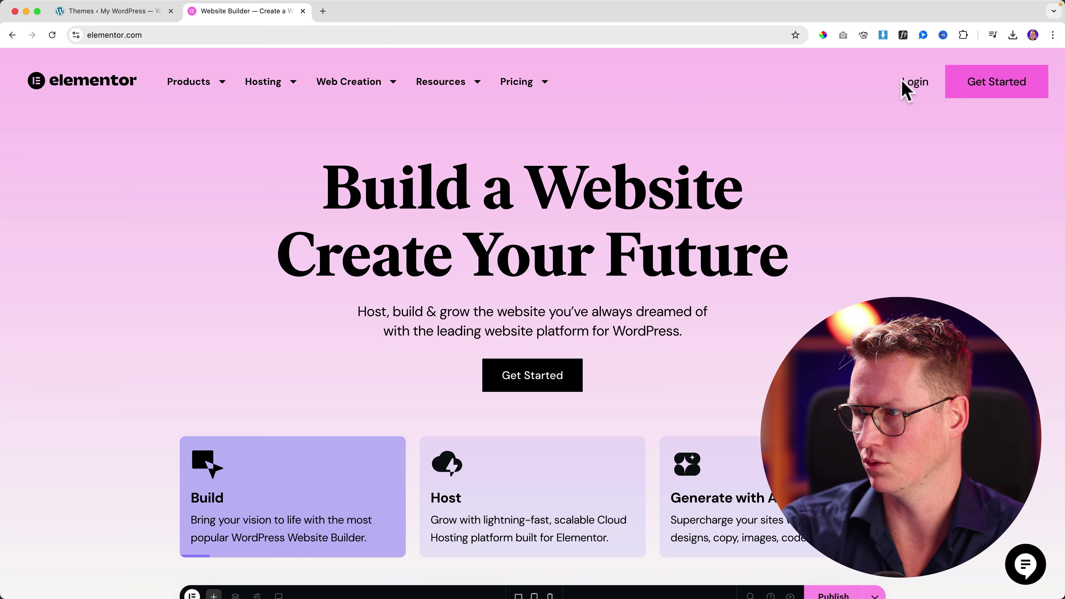
left_click(911, 82)
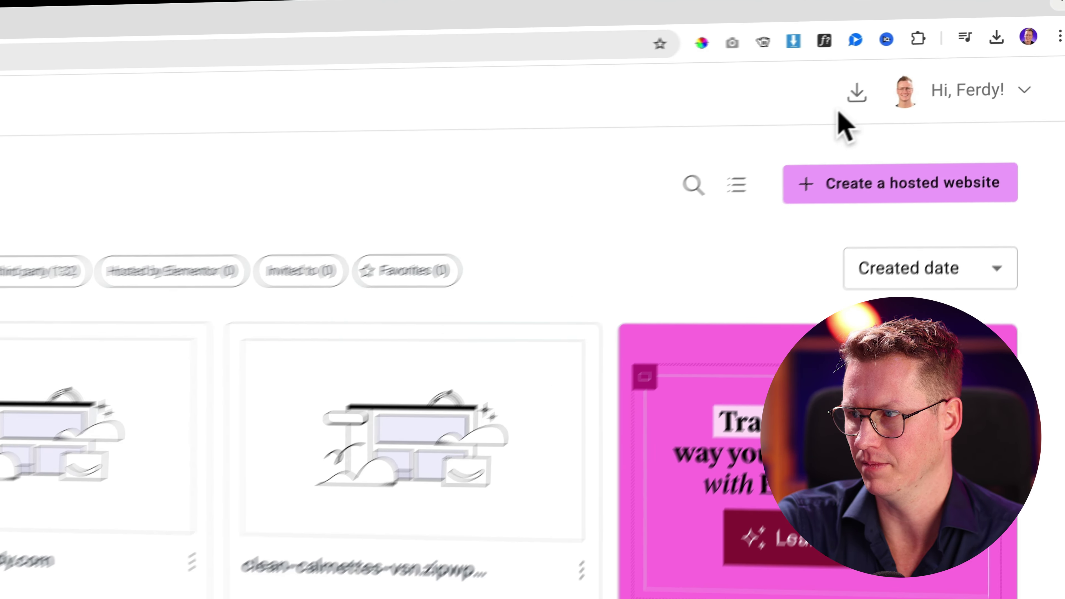
left_click(788, 118)
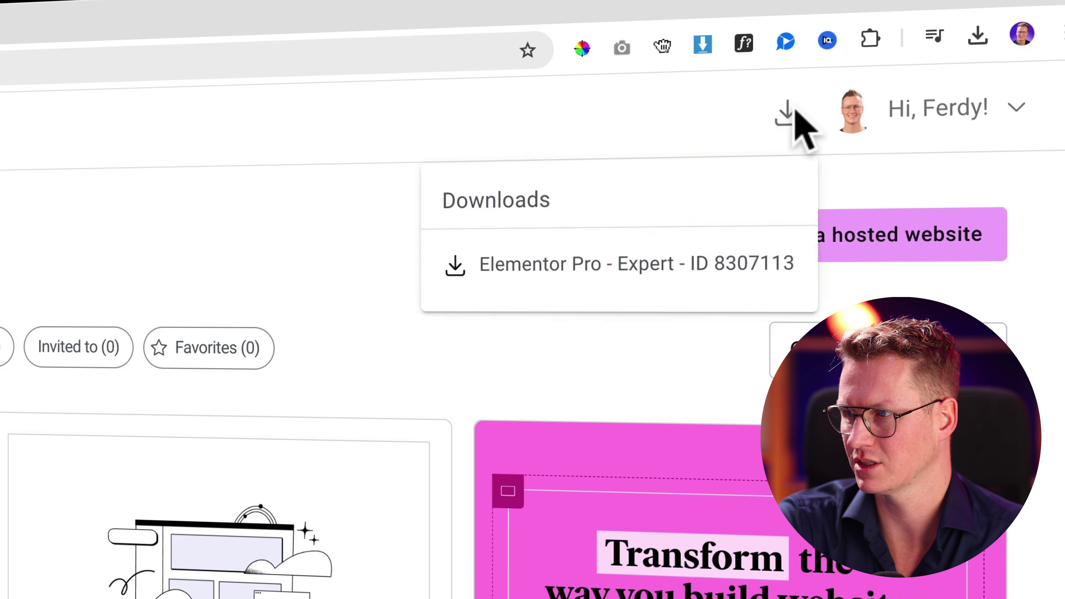
left_click(659, 268)
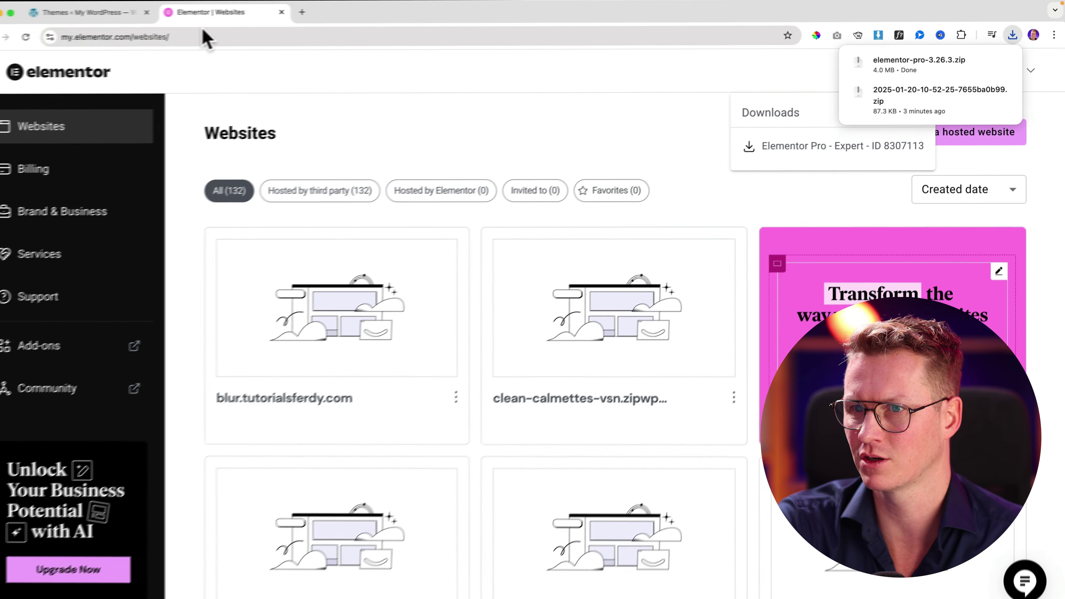
Upload elementor-pro-3.26.3.zip as a new plugin on the WordPress site and install it.
left_click(155, 13)
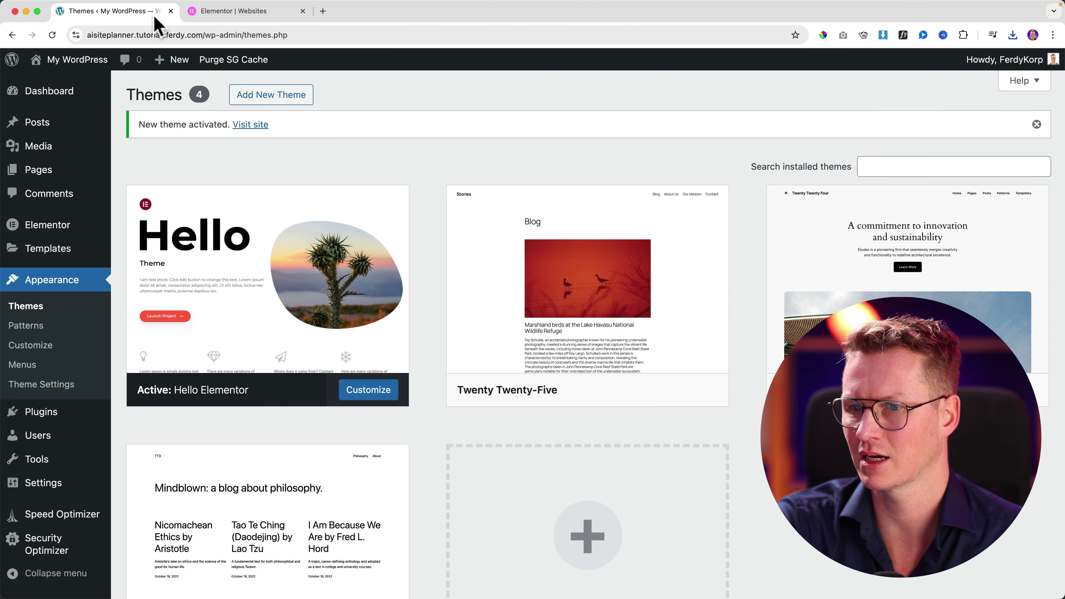
mouse_move(41, 412)
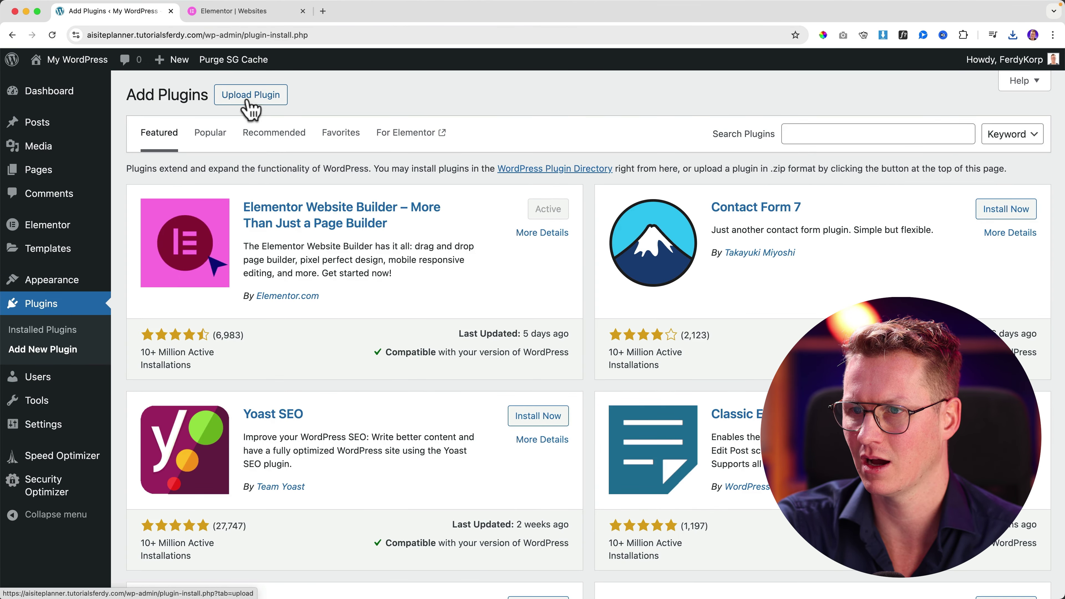
left_click(251, 95)
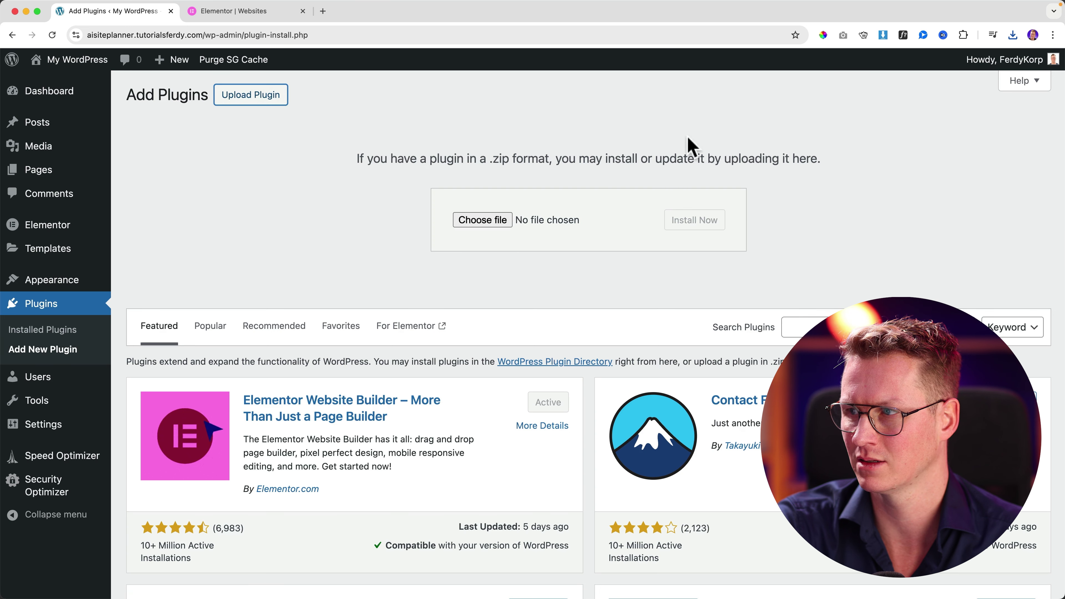
left_click(1012, 35)
left_click_drag(914, 86, 473, 225)
left_click(688, 227)
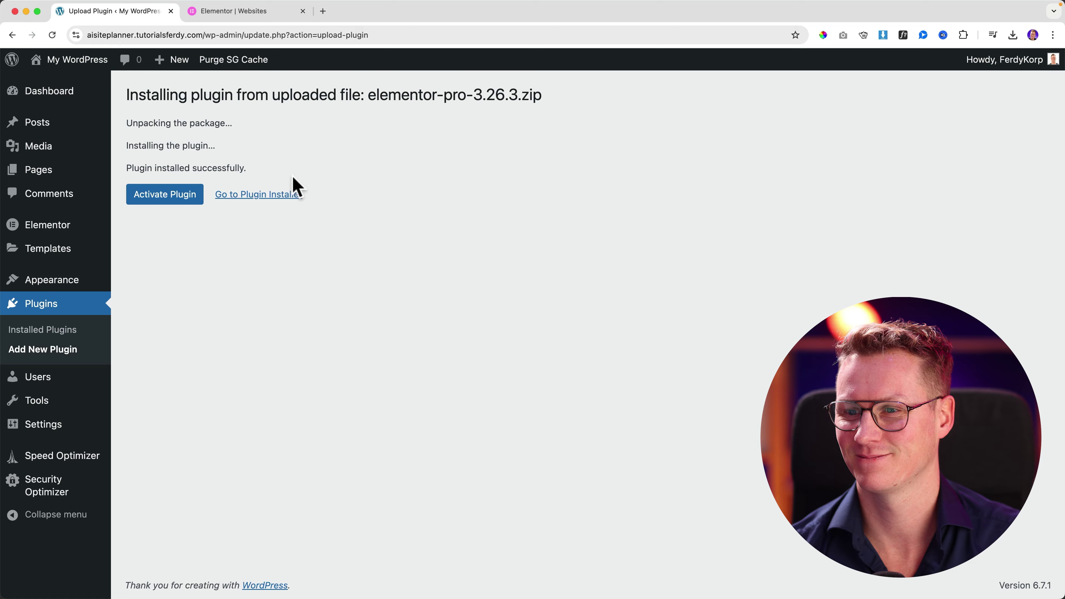
Activate the uploaded Elementor Pro plugin, connect it to the Elementor account and activate its license.
left_click(159, 202)
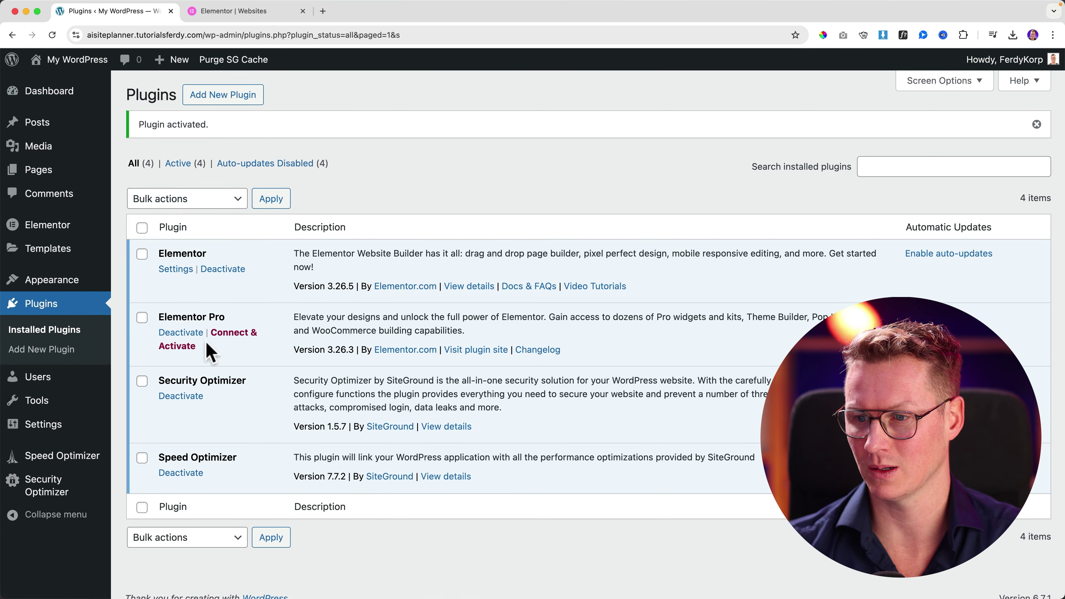
left_click(237, 337)
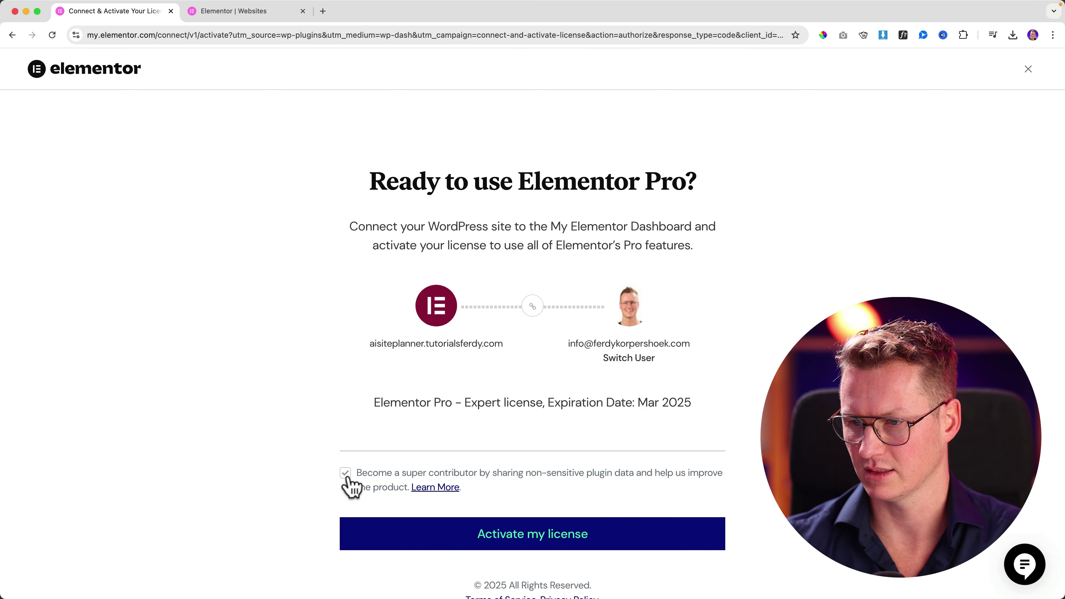
left_click(528, 535)
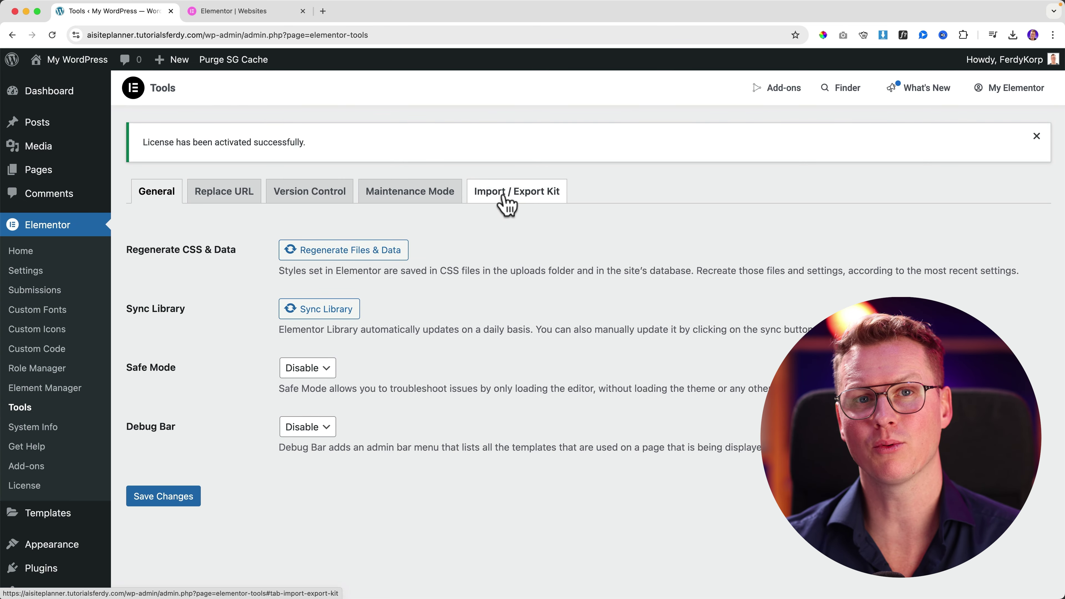
Start a template kit import in Elementor's tools and upload the downloaded 2025-01-20 kit zip, accepting the file safety warning.
left_click(514, 192)
scroll(276, 340, "down", 3)
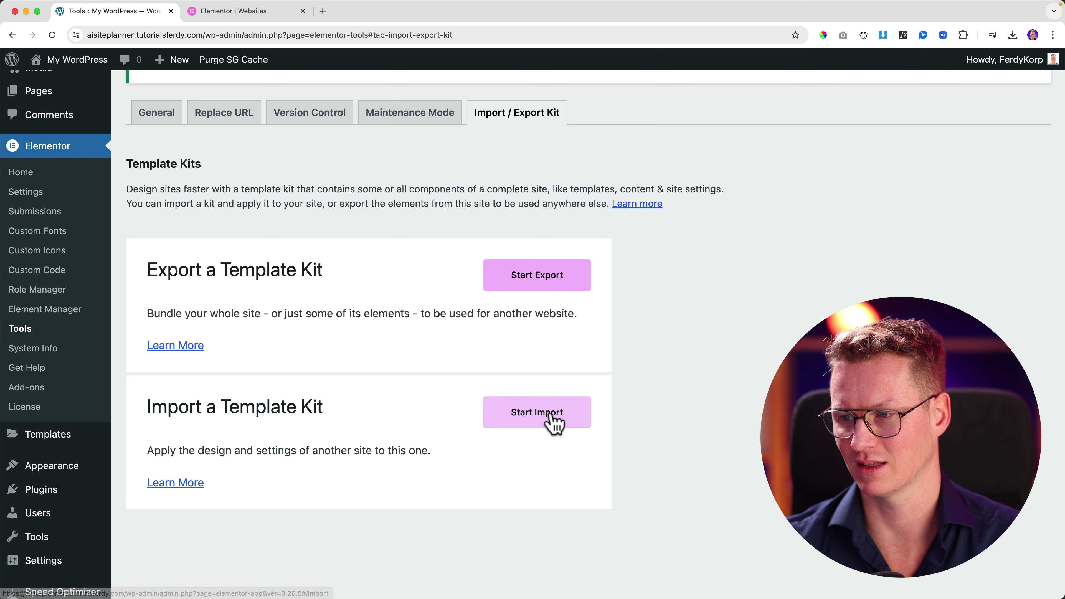
left_click(551, 423)
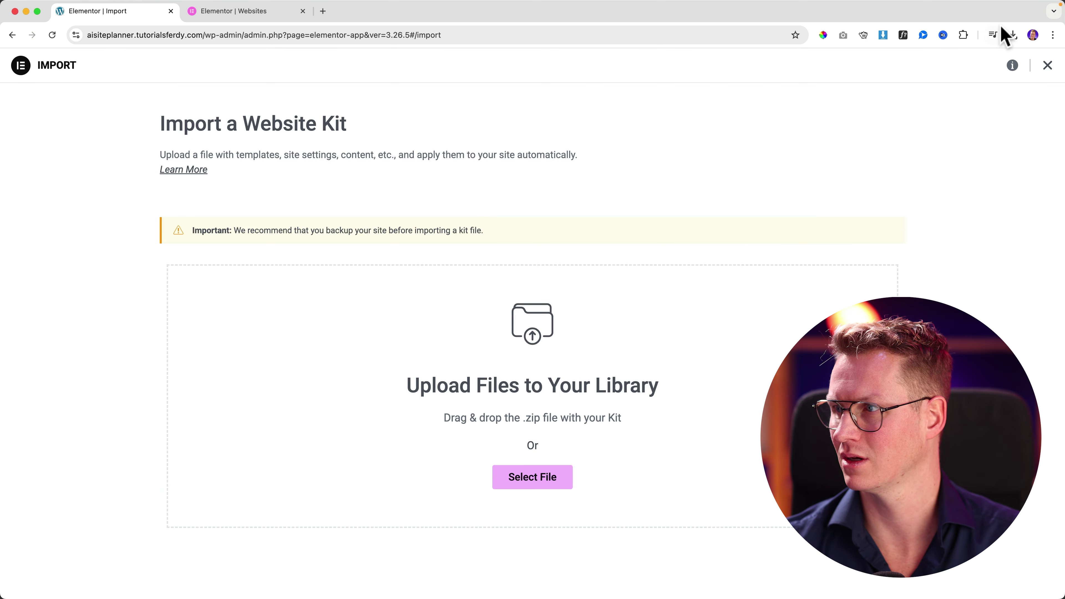
left_click(1012, 35)
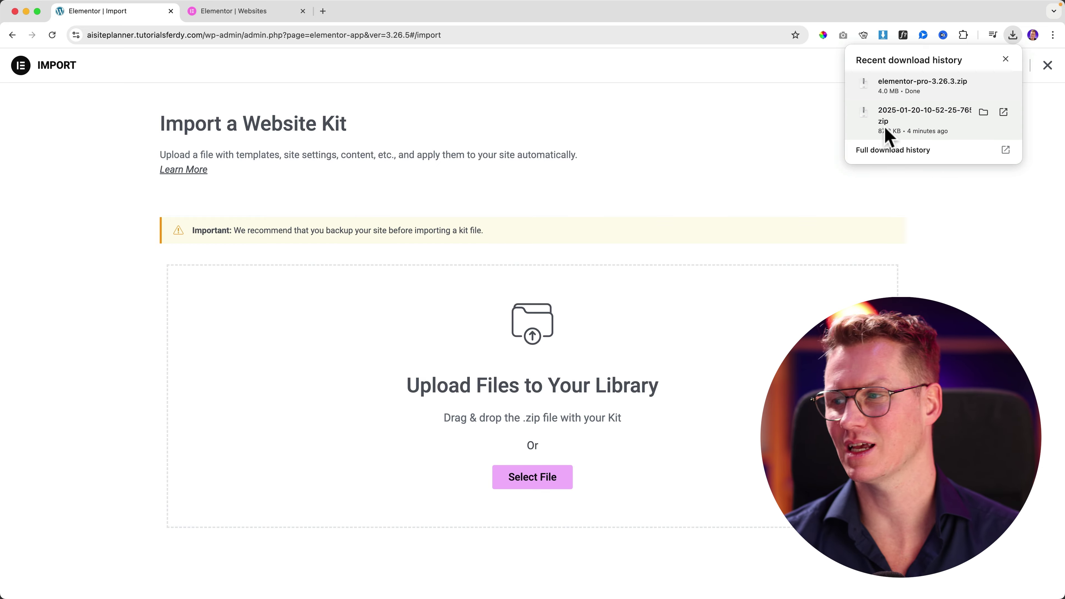
left_click_drag(835, 178, 602, 357)
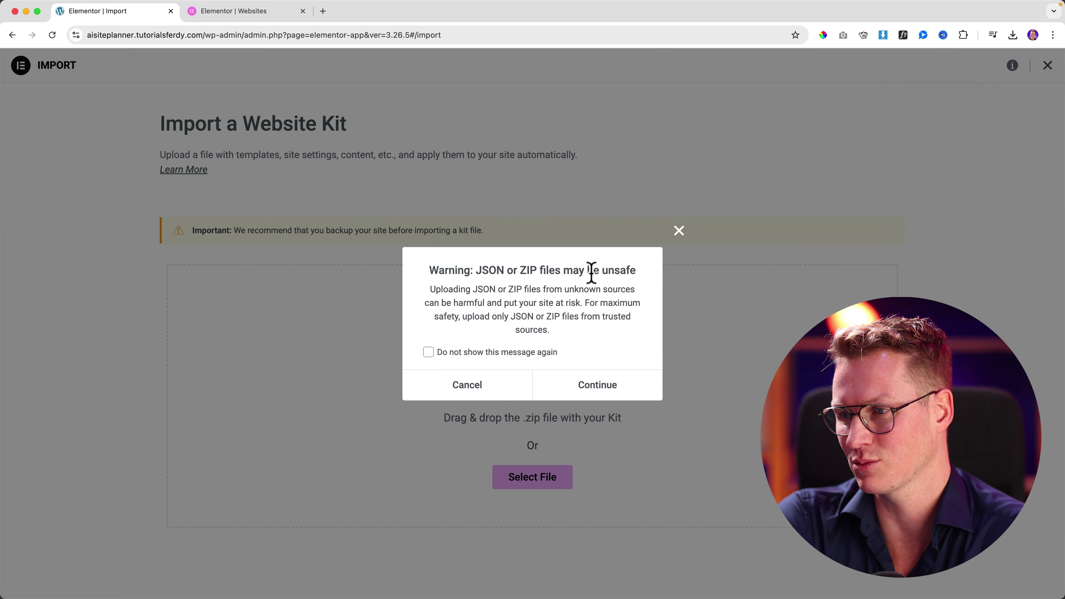
left_click(597, 386)
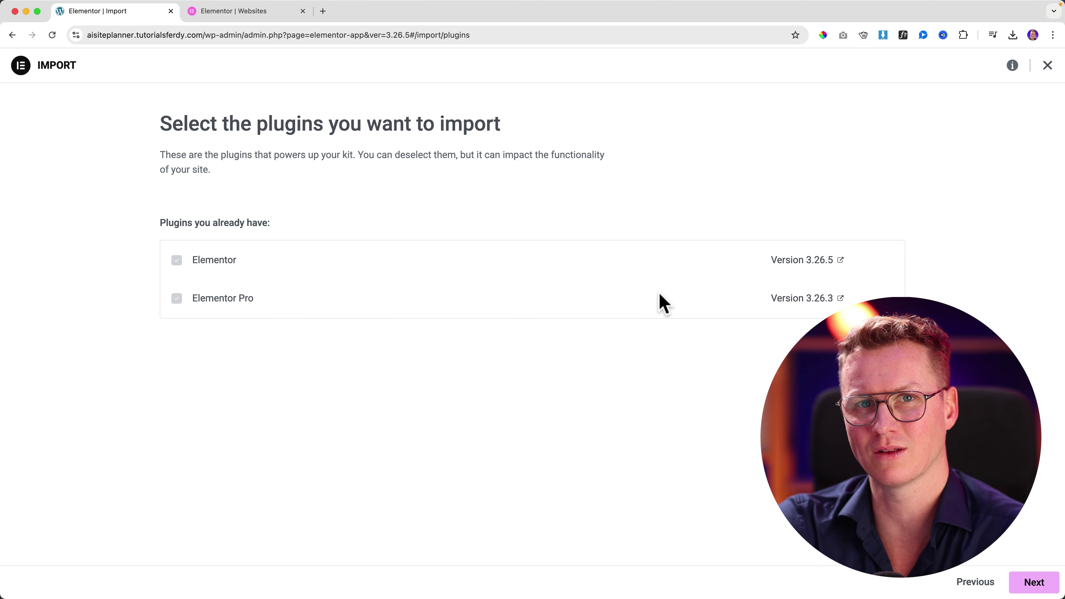
Import the kit with its templates, content and site settings, enable unfiltered file uploads, and review the list of imported parts.
left_click(1033, 584)
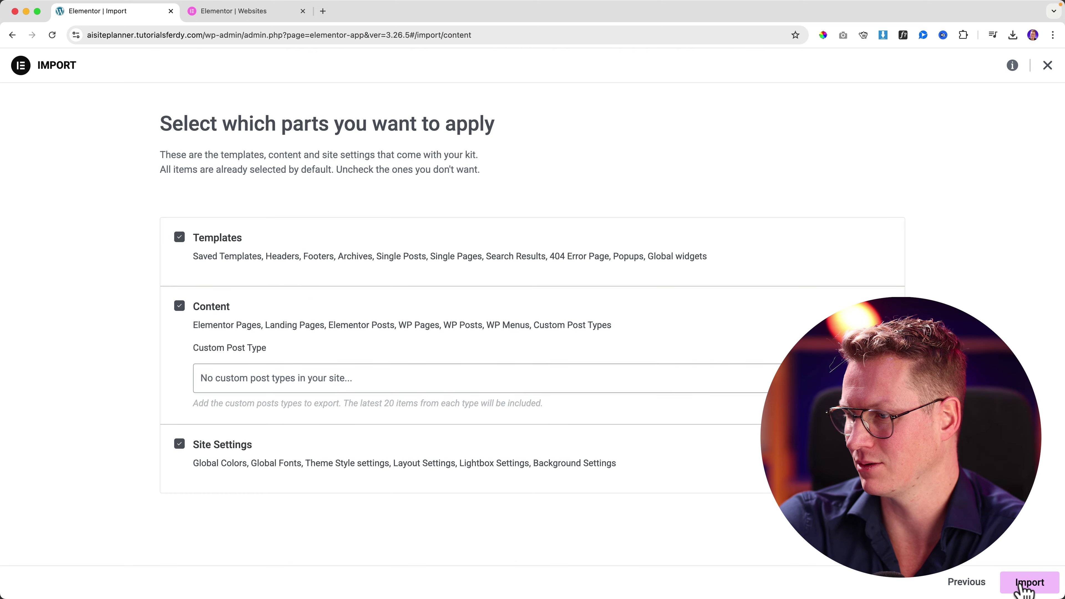
left_click(1023, 585)
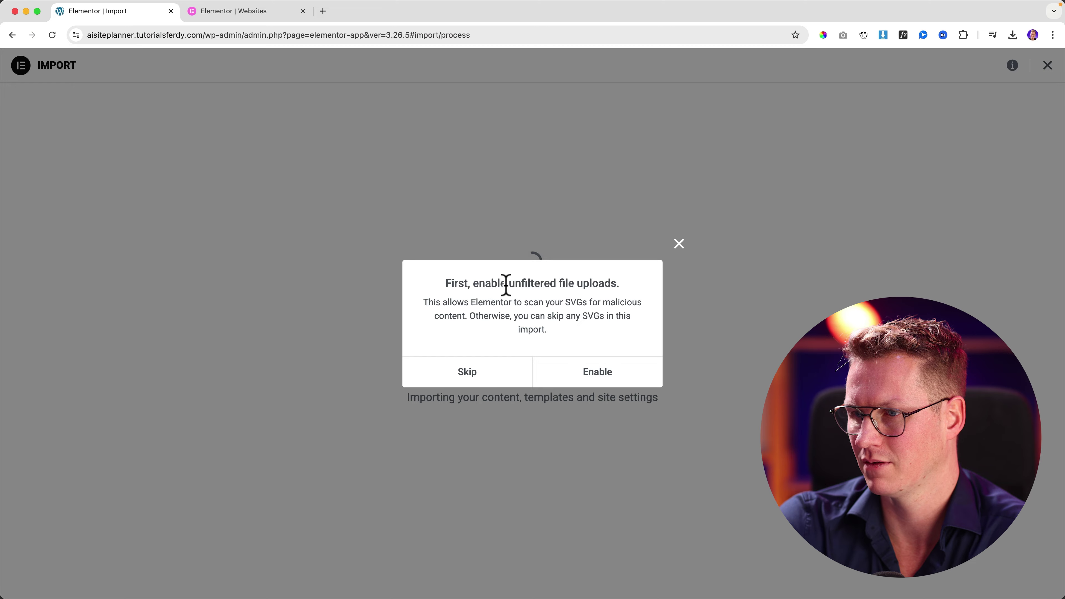
left_click(604, 374)
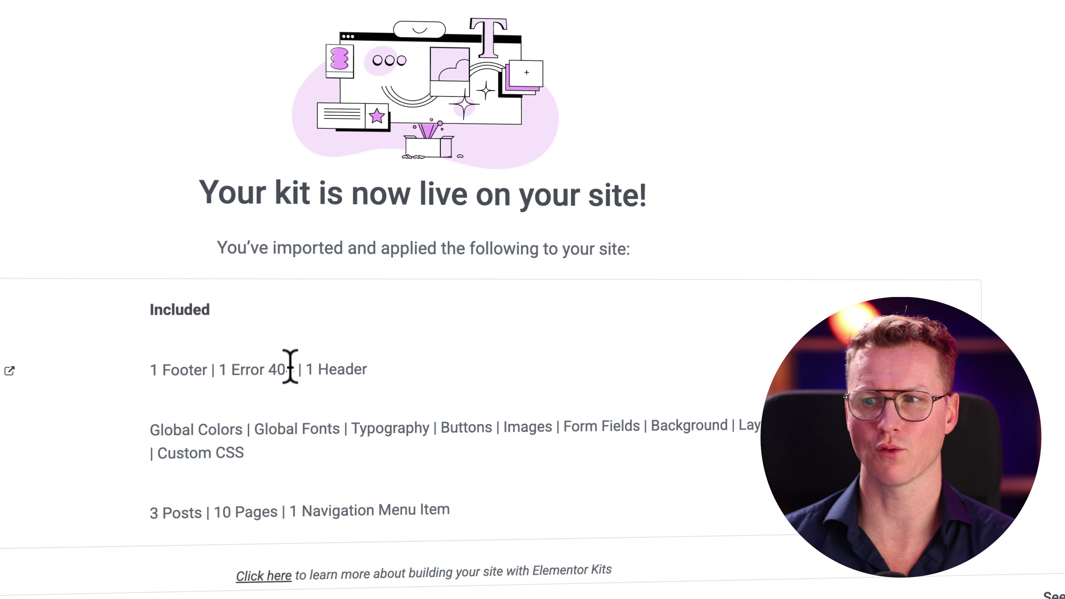
left_click_drag(148, 429, 475, 471)
left_click(482, 470)
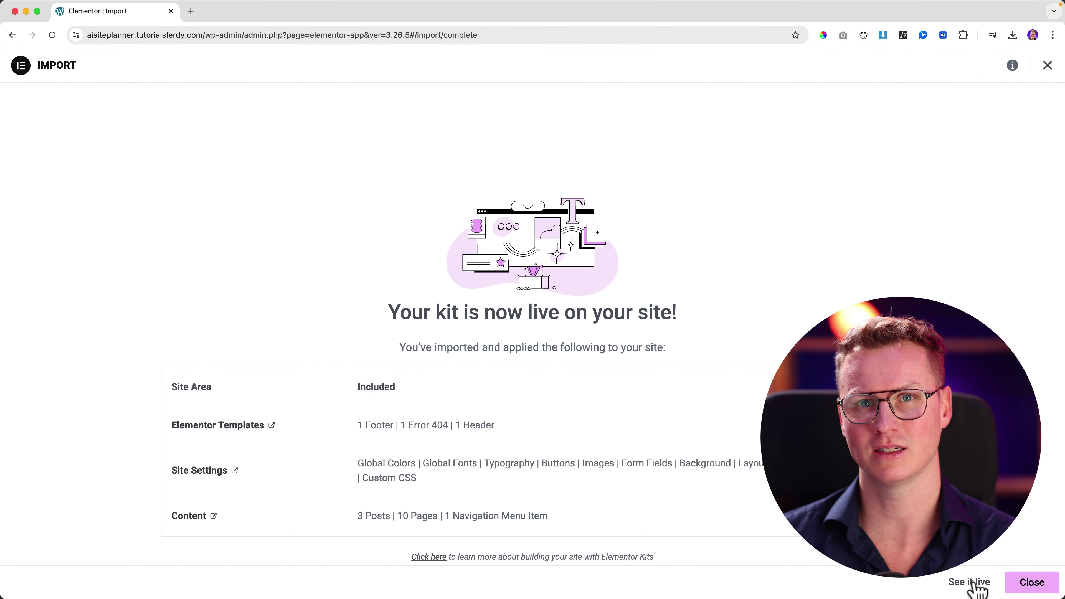
Open the live site and examine the imported home page from header to footer.
left_click(976, 584)
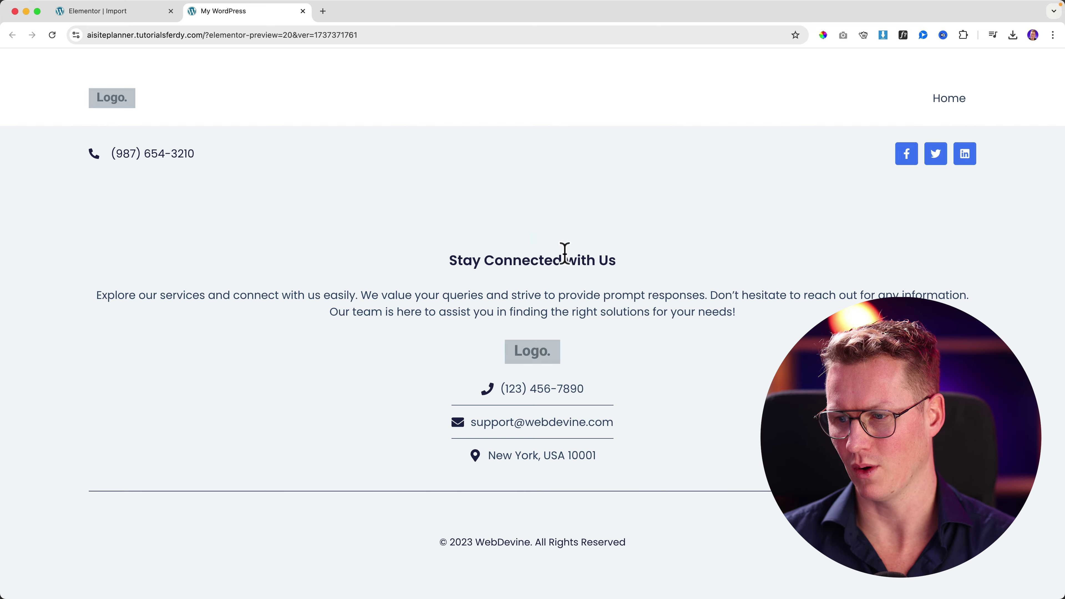
left_click(119, 110)
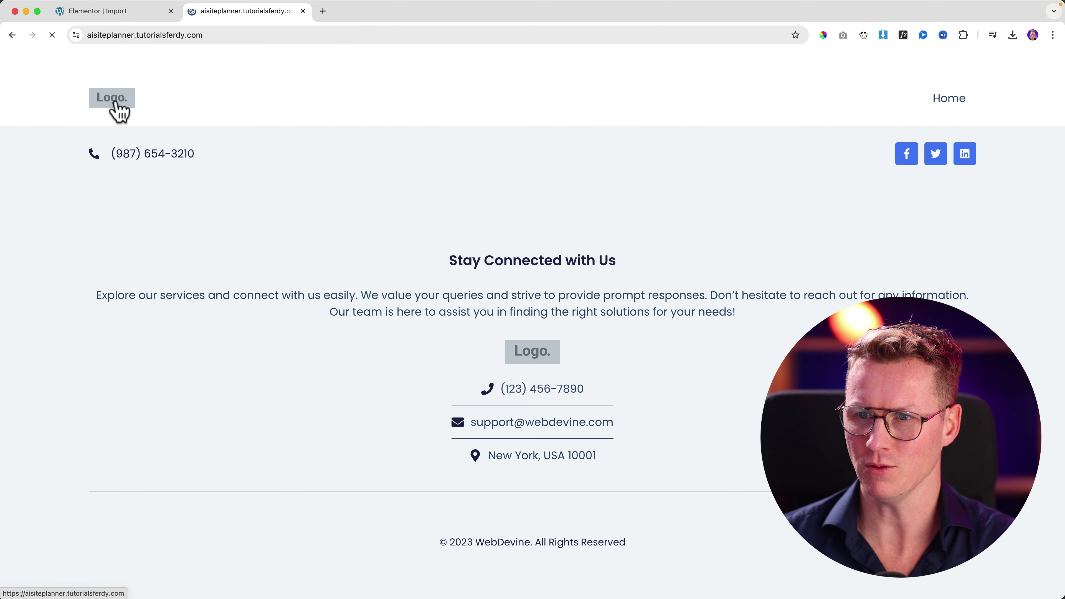
scroll(267, 208, "down", 15)
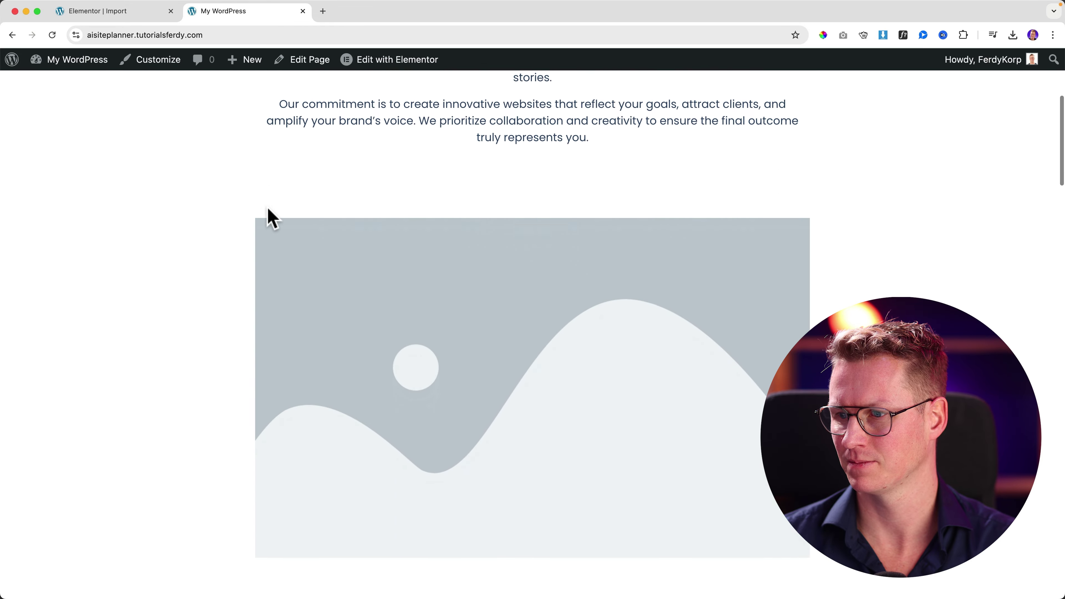
scroll(250, 225, "down", 15)
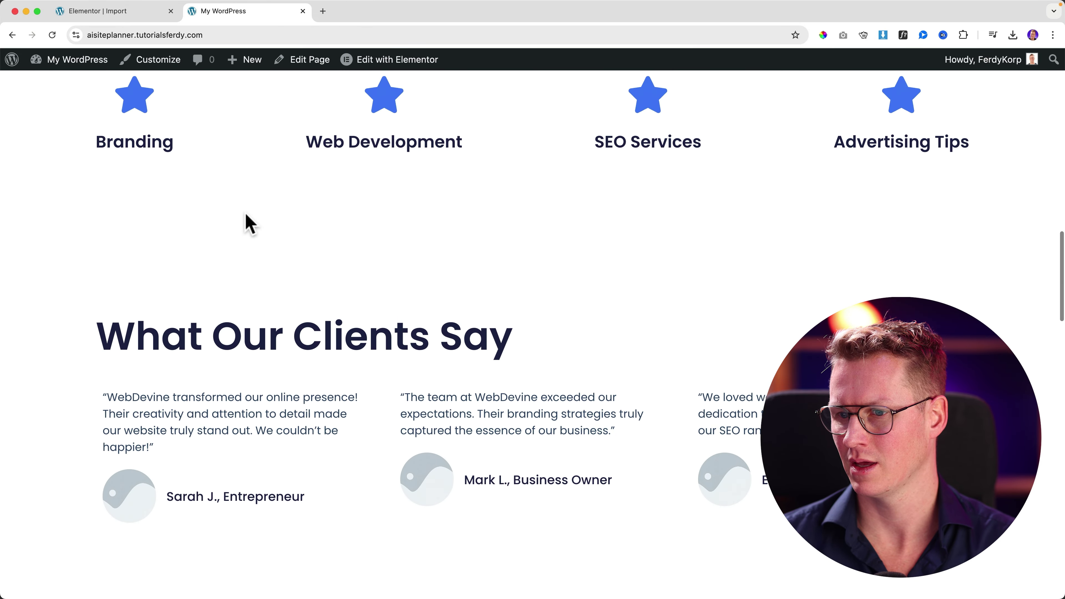
scroll(251, 224, "down", 10)
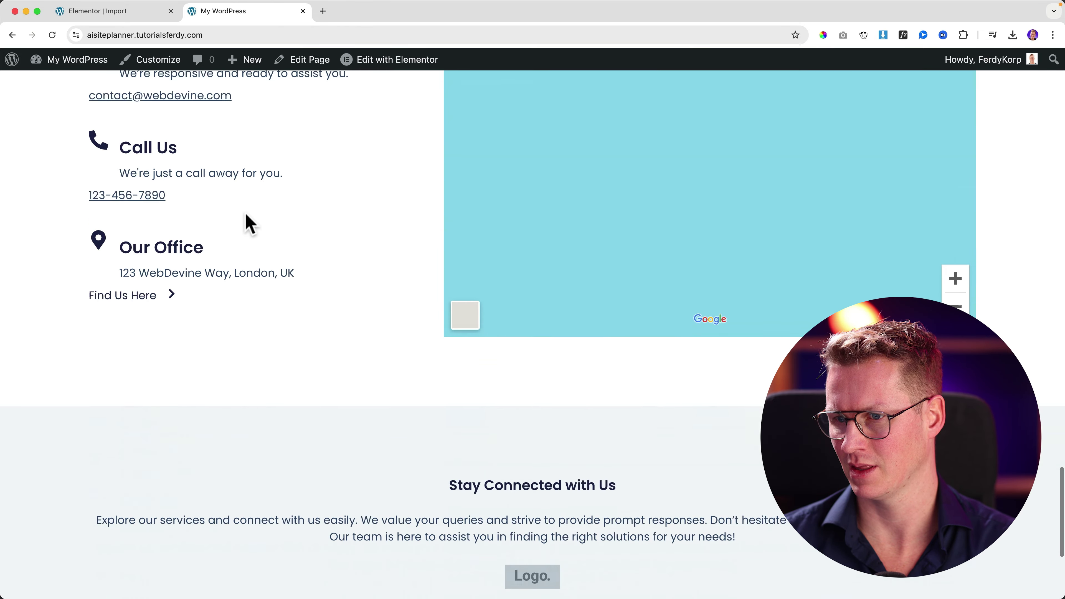
scroll(251, 224, "up", 20)
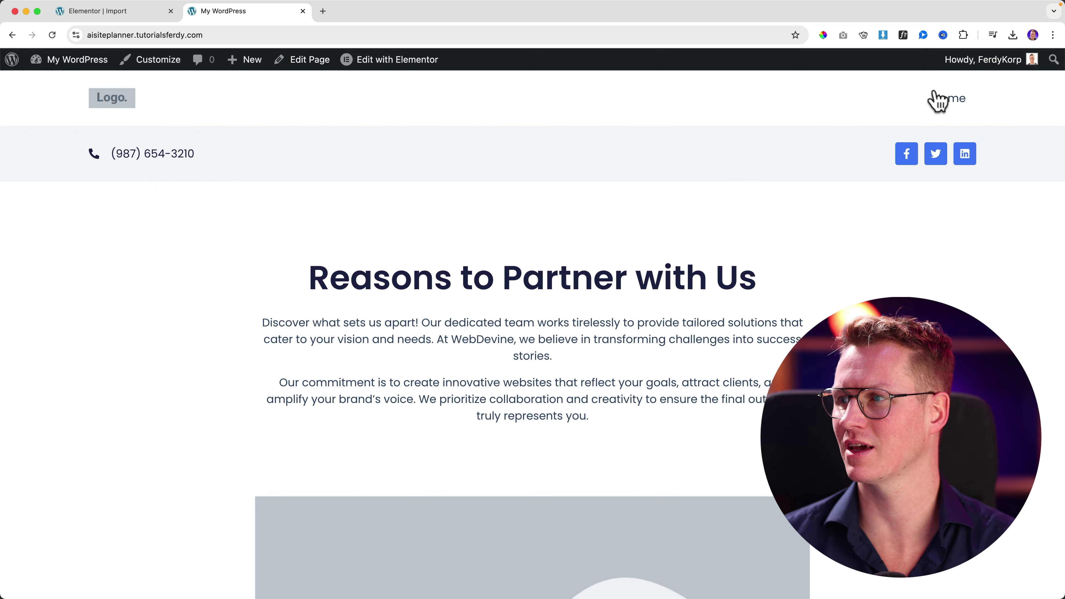
Open the Main menu in the site customizer and add the SEO, Services and Contact pages to it.
left_click(161, 60)
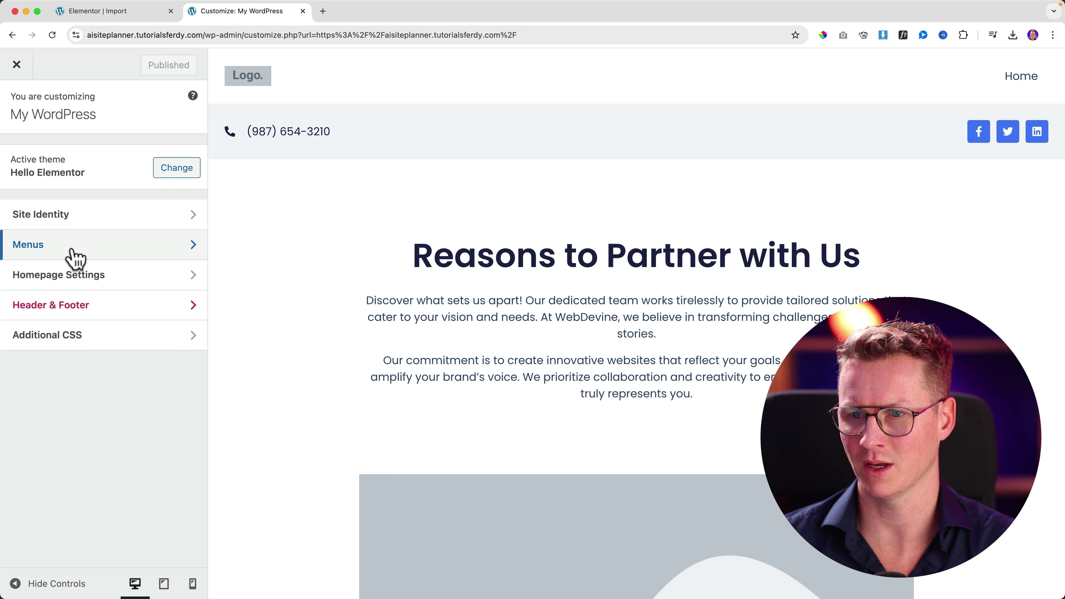
left_click(74, 247)
left_click(91, 167)
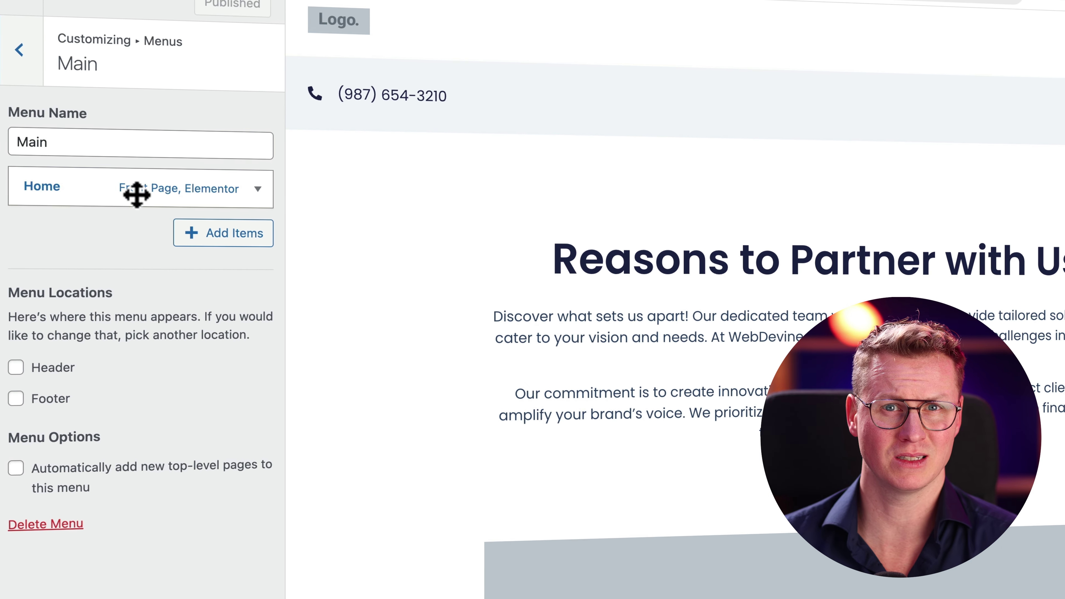
left_click(222, 233)
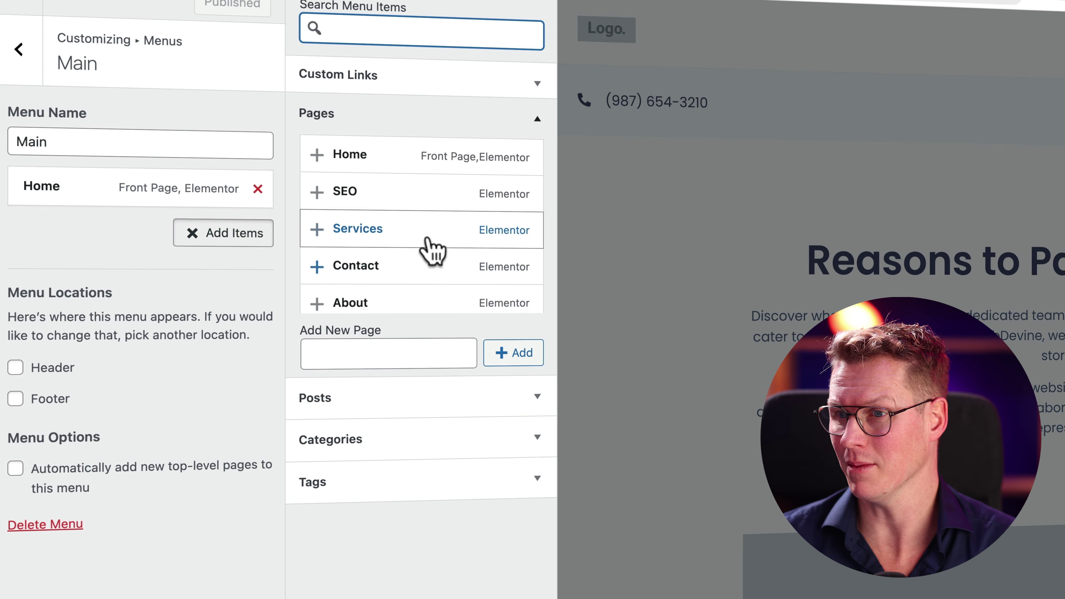
left_click(317, 194)
left_click(317, 230)
left_click(317, 267)
Add the About, Portfolio, Advertising, Web Development, Branding, Blog and first Sample Page entries to the Main menu.
scroll(317, 269, "down", 3)
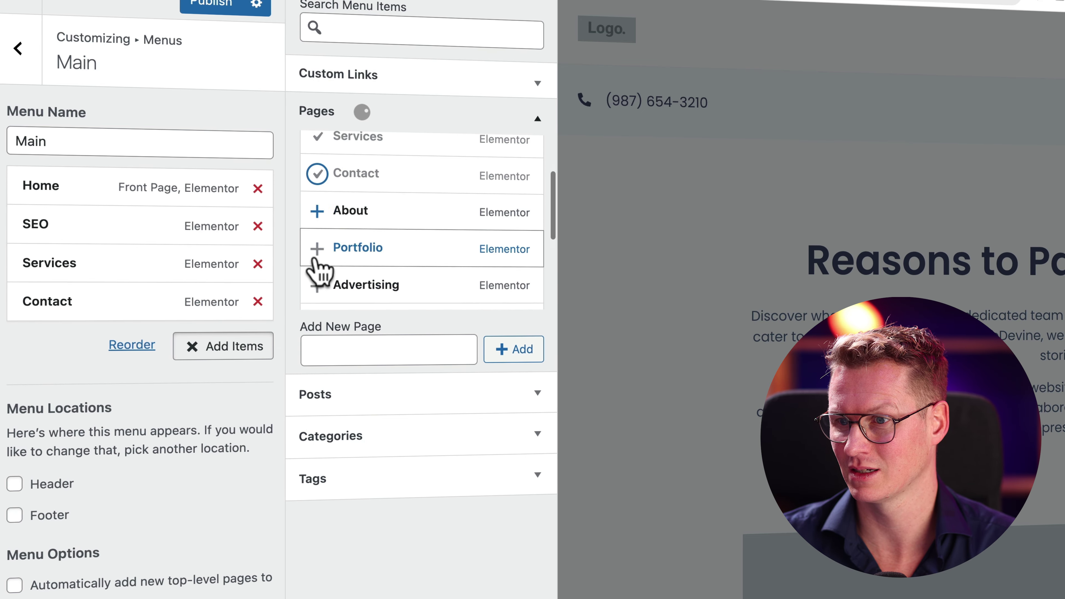
left_click(317, 197)
left_click(317, 232)
scroll(317, 243, "down", 1)
left_click(317, 239)
scroll(317, 234, "down", 1)
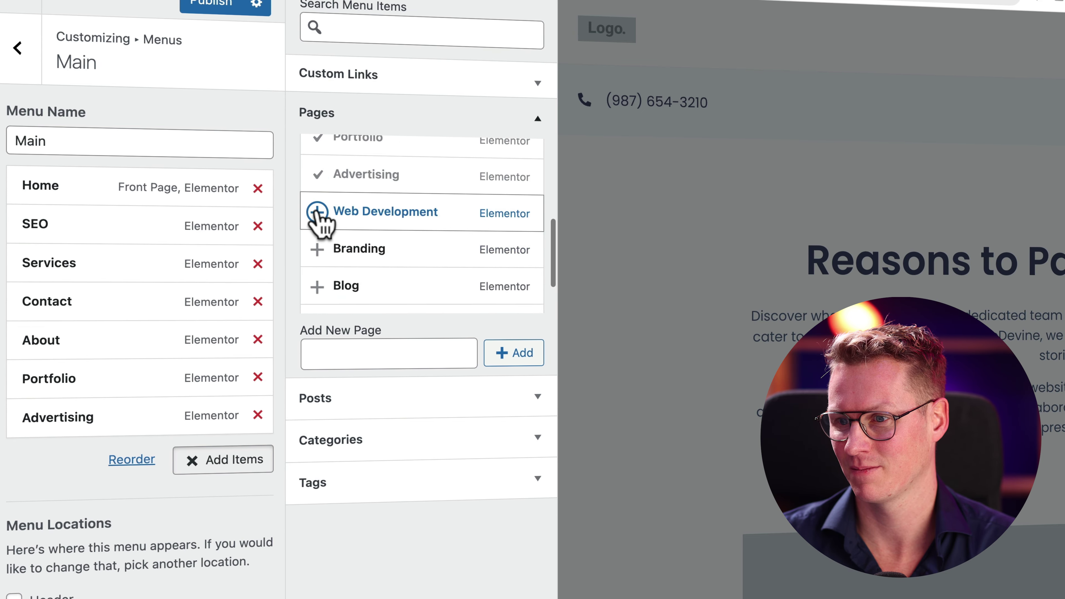
left_click(318, 218)
left_click(318, 258)
left_click(318, 285)
scroll(317, 269, "down", 2)
left_click(318, 250)
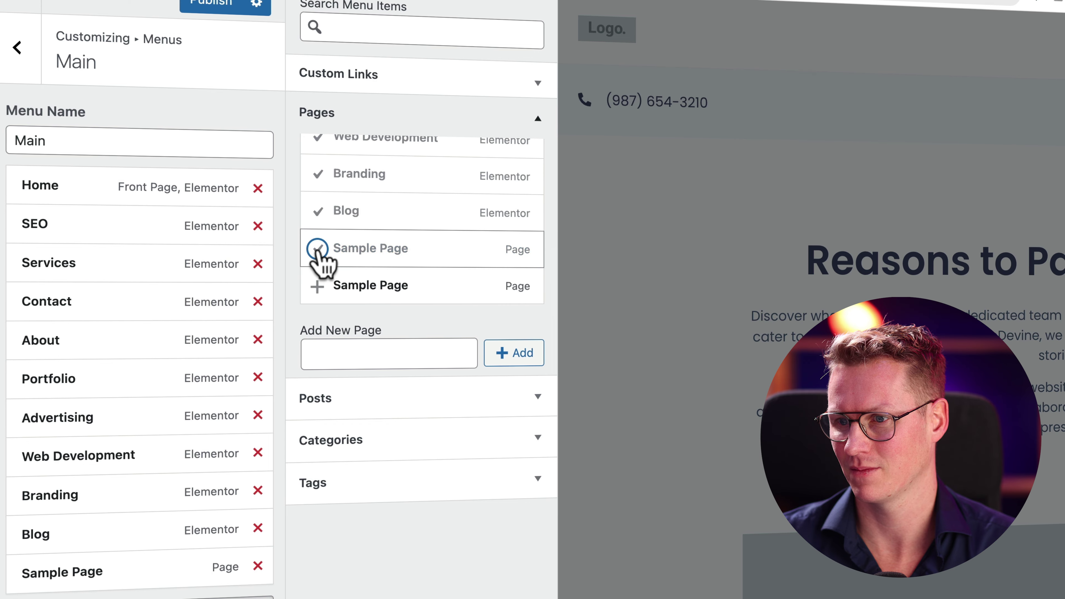
Remove Sample Page and Home from the Main menu and move About to the first position.
left_click(258, 567)
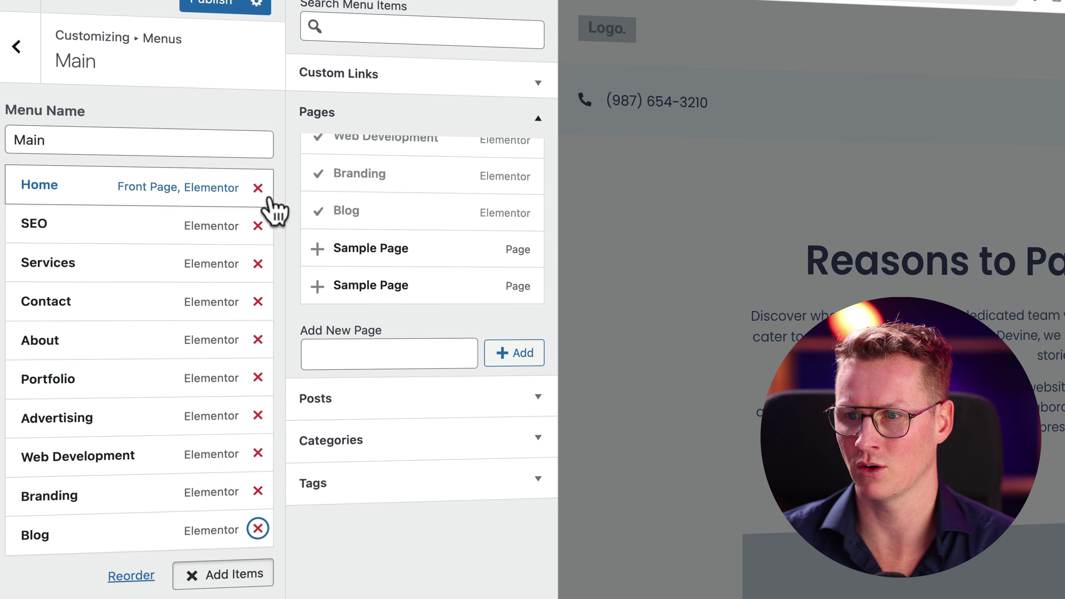
left_click(258, 188)
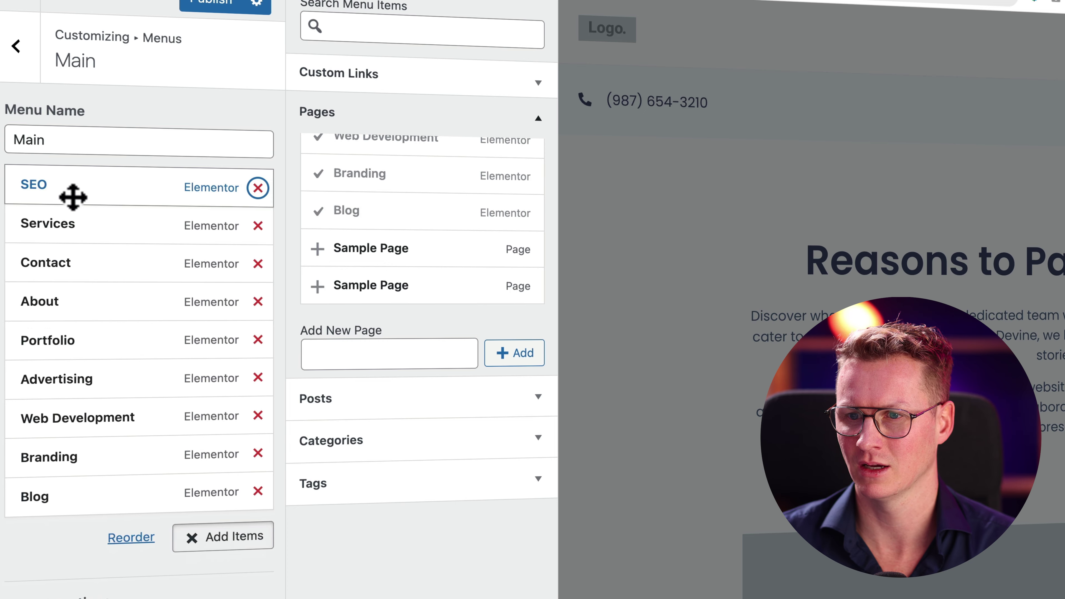
left_click_drag(73, 300, 77, 183)
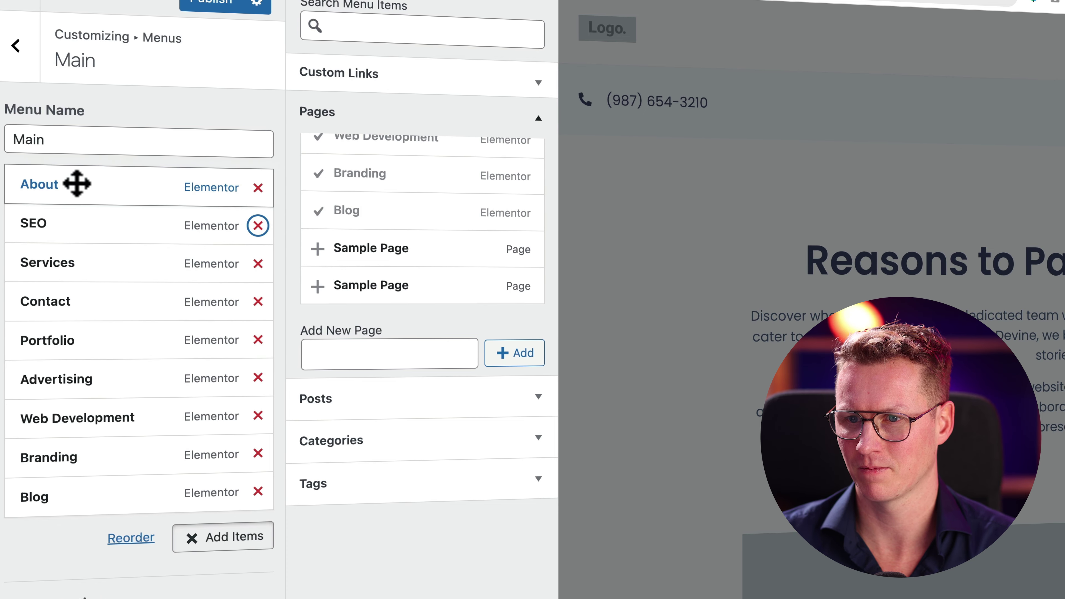
Nest Branding, Web Development, SEO and Advertising in that order as sub items under Services.
mouse_move(79, 271)
left_mouse_down()
mouse_move(79, 221)
mouse_move(74, 257)
mouse_move(90, 268)
left_mouse_up()
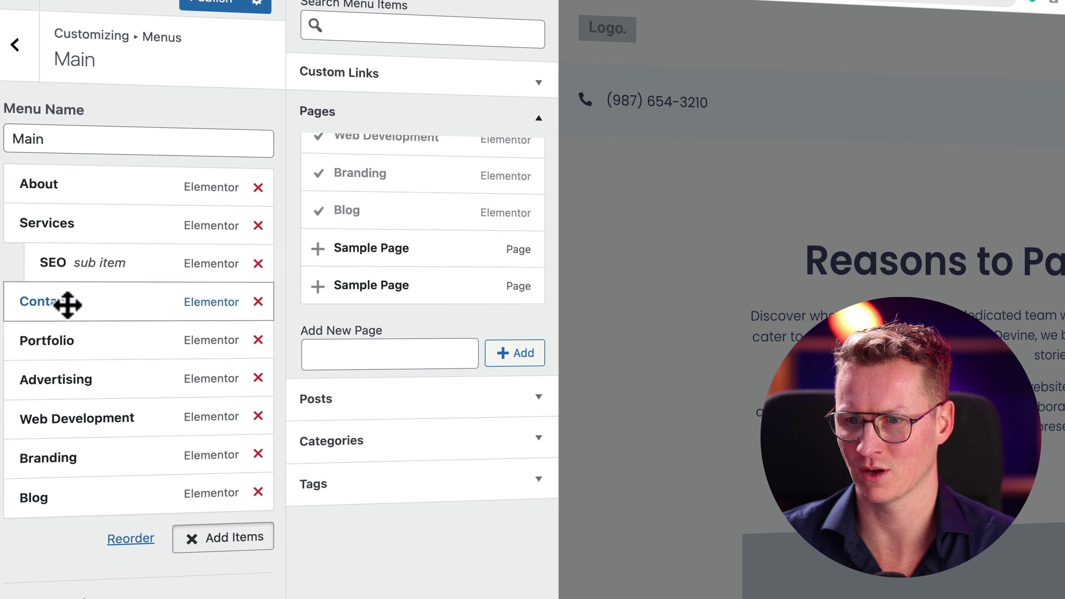
left_click_drag(67, 379, 90, 303)
left_click_drag(95, 421, 120, 265)
left_click_drag(69, 466, 98, 264)
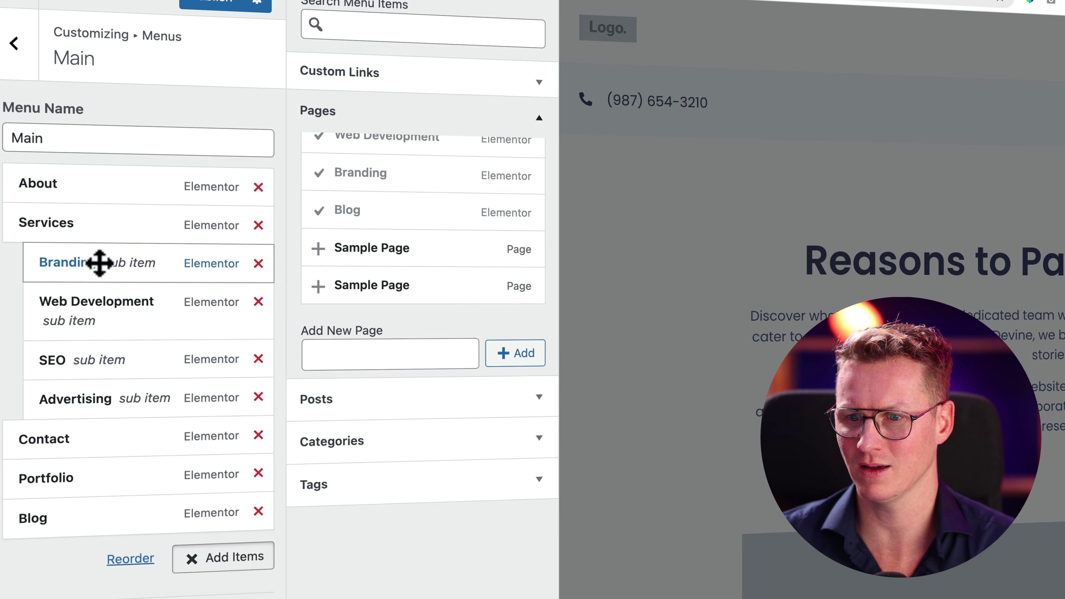
Order the last top-level menu items as Portfolio, Blog, Contact, publish the changes and leave the customizer.
left_click_drag(64, 485, 63, 444)
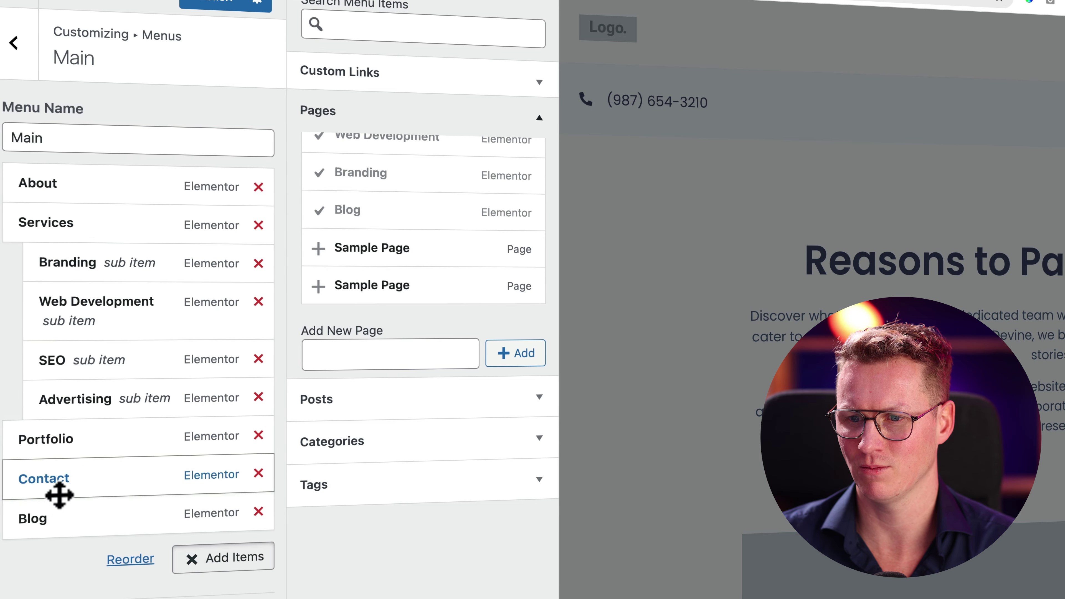
left_click_drag(61, 515, 81, 482)
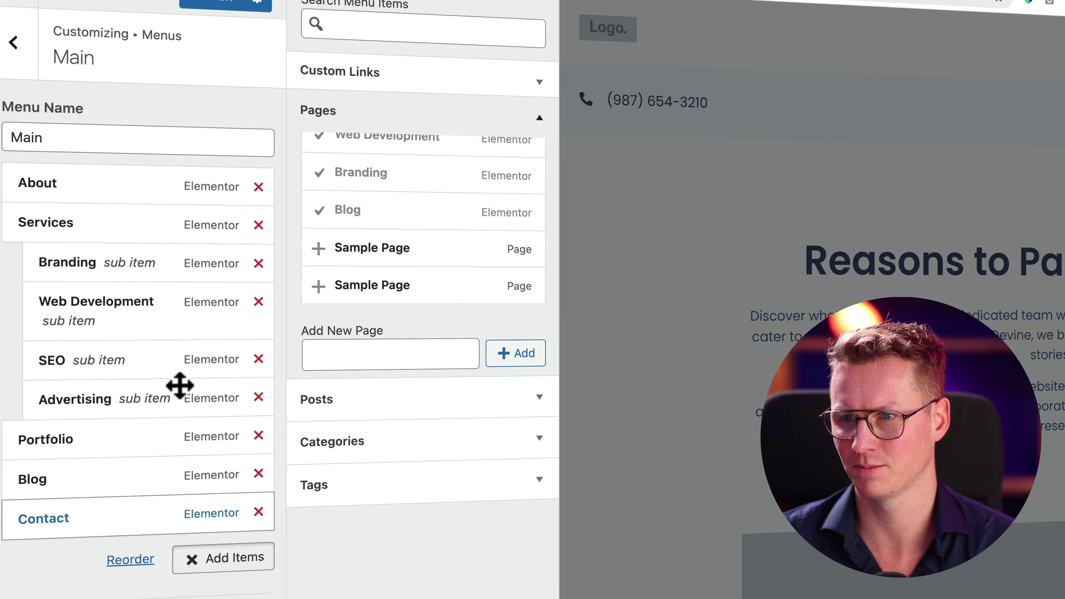
left_click(210, 6)
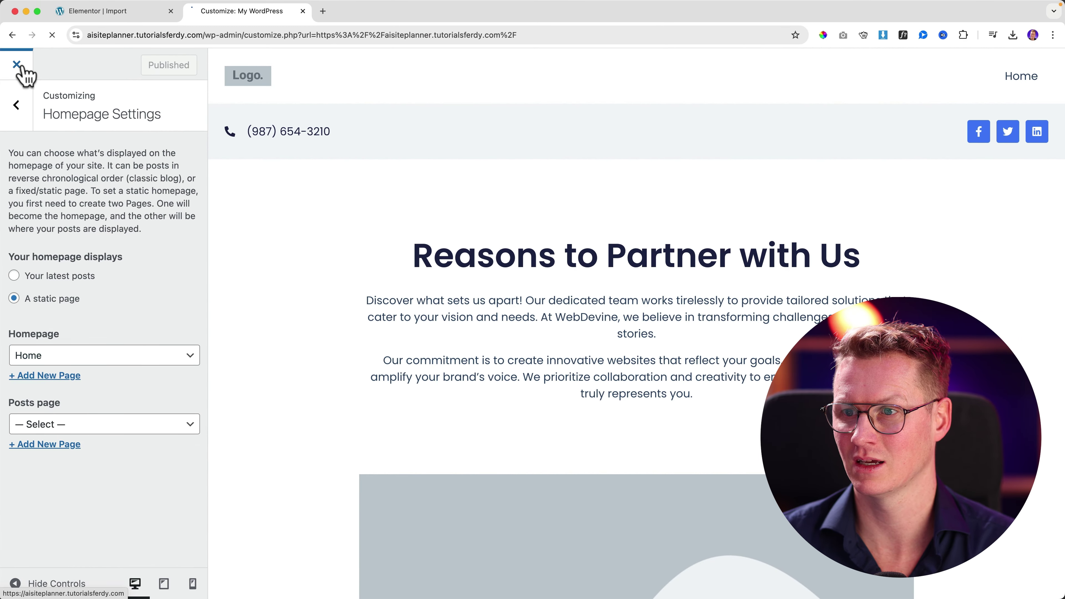
left_click(17, 64)
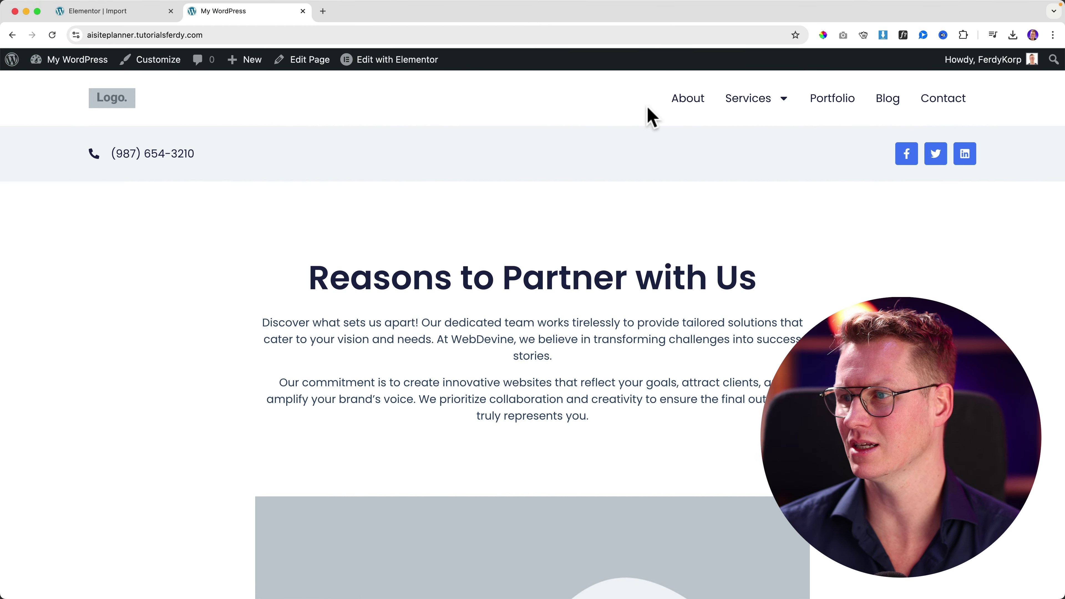
Review the site's About page, open it for editing in Elementor and dismiss the notification.
left_click(681, 101)
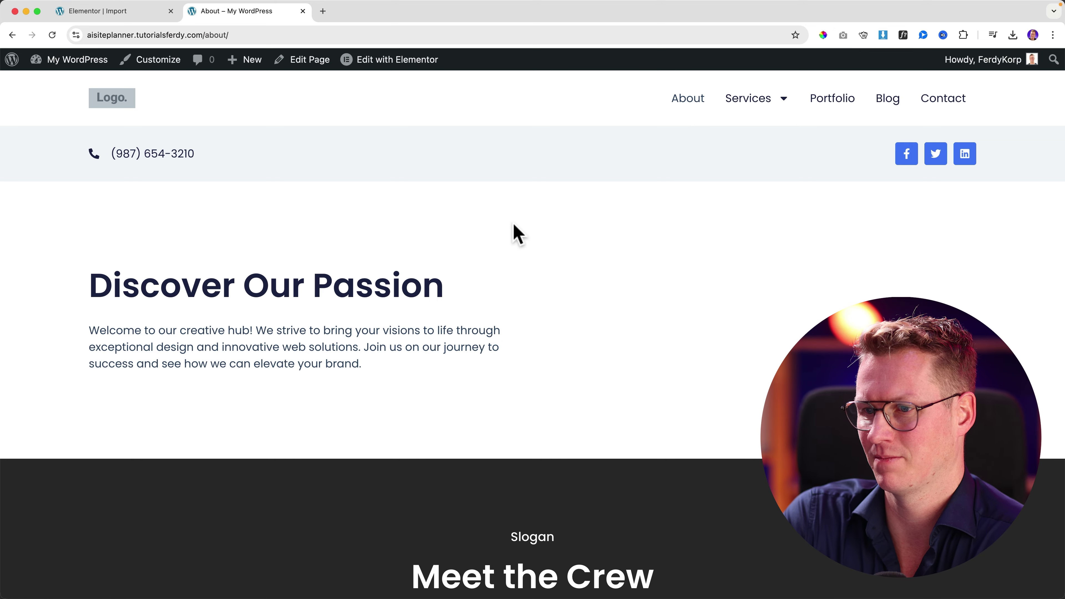
scroll(519, 235, "down", 15)
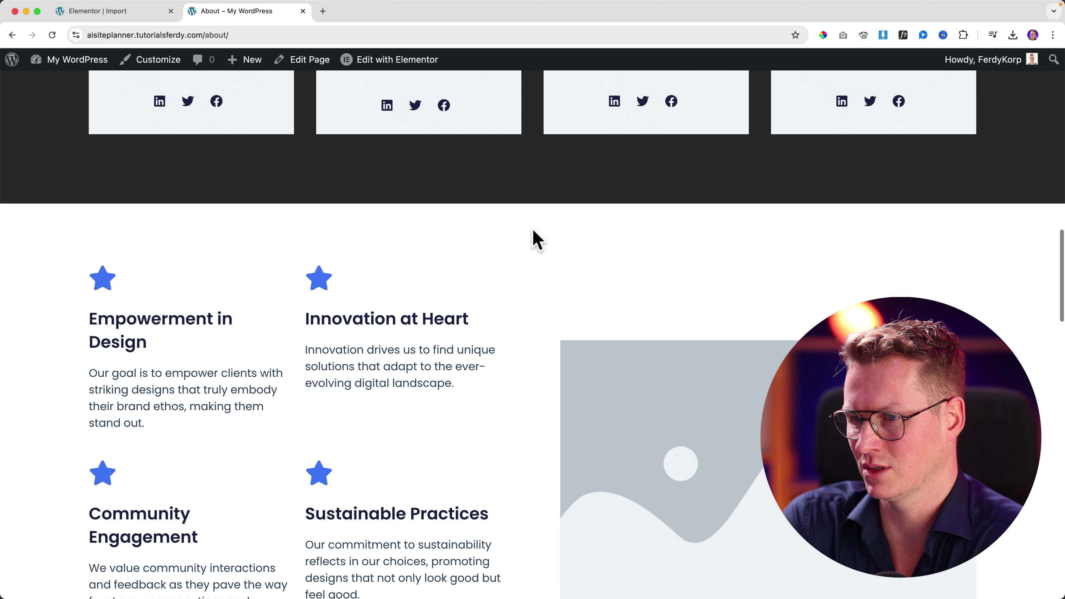
scroll(538, 240, "down", 20)
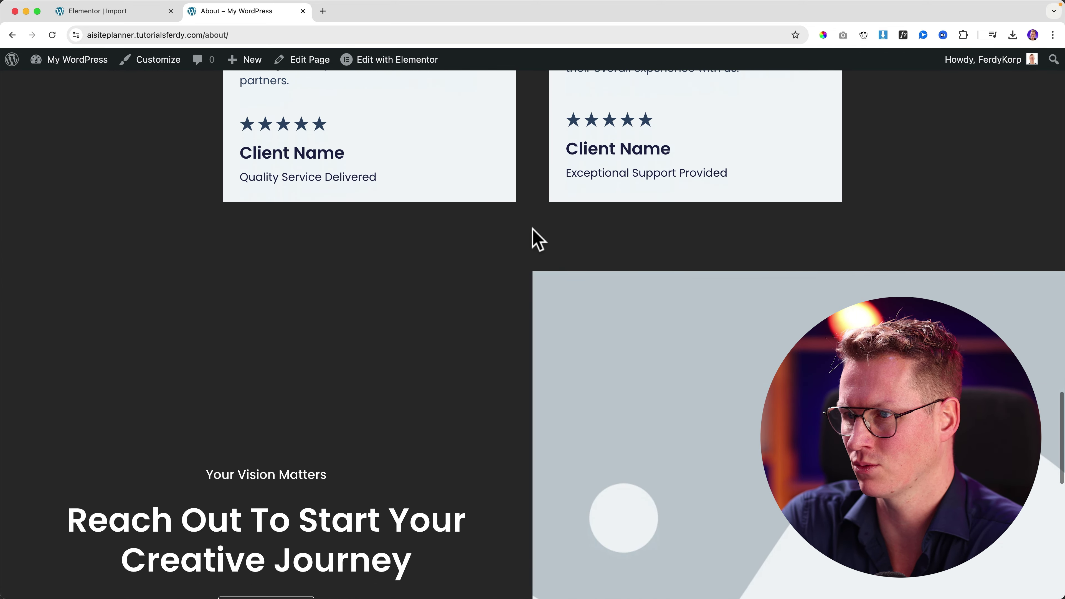
scroll(533, 238, "down", 5)
scroll(533, 238, "up", 20)
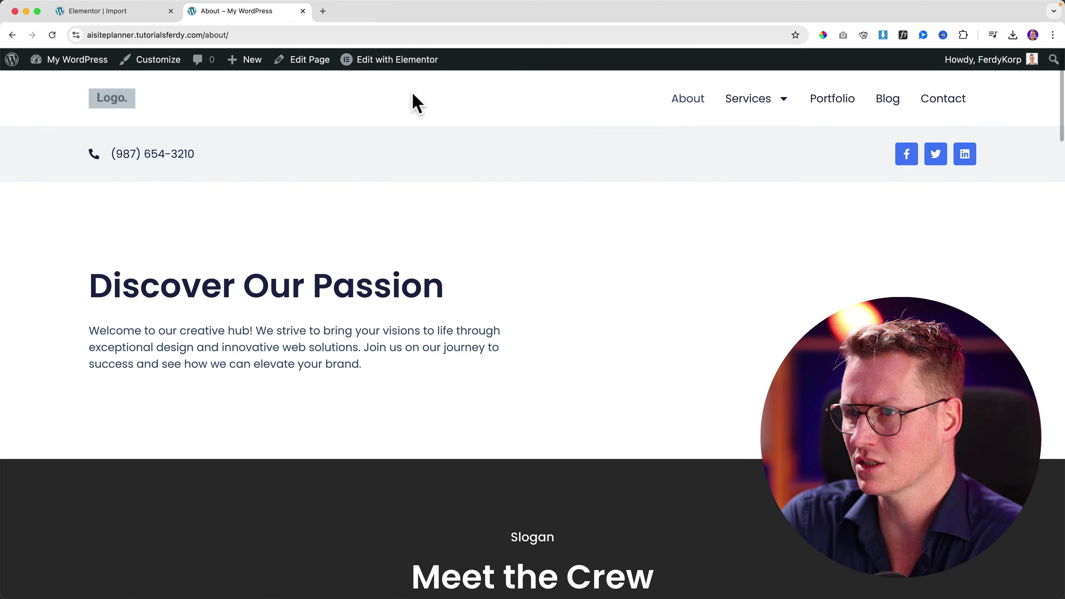
left_click(385, 61)
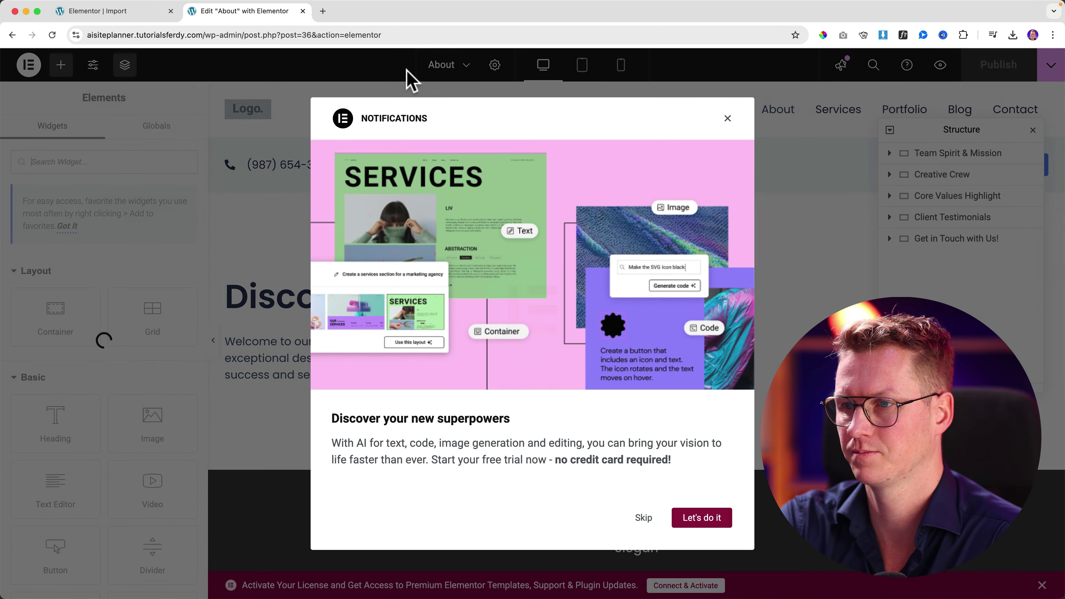
left_click(727, 119)
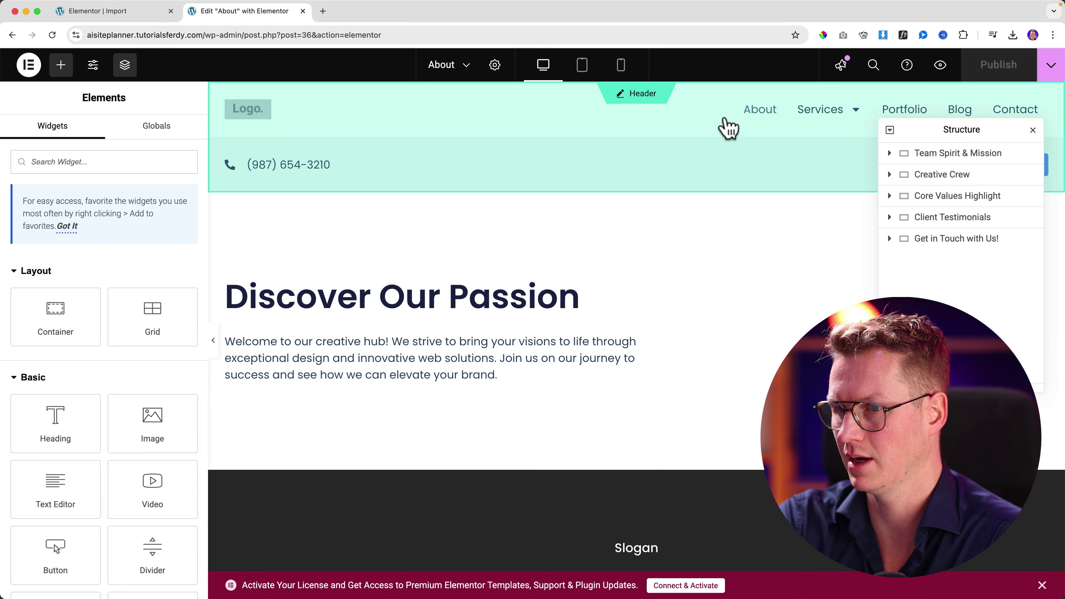
Replace the placeholder image in the Core Values Highlight section with Ferdy-Com-Web-Devine-Amsterdam-Web-Design.png, uploaded from the Webdevine Homepage folder.
scroll(670, 314, "down", 20)
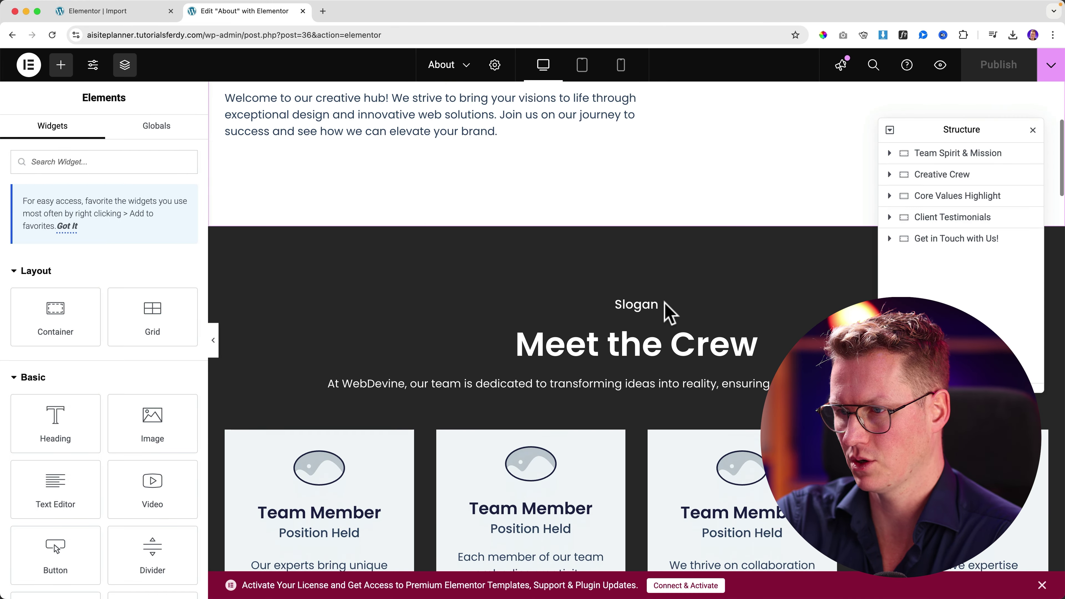
scroll(670, 314, "down", 5)
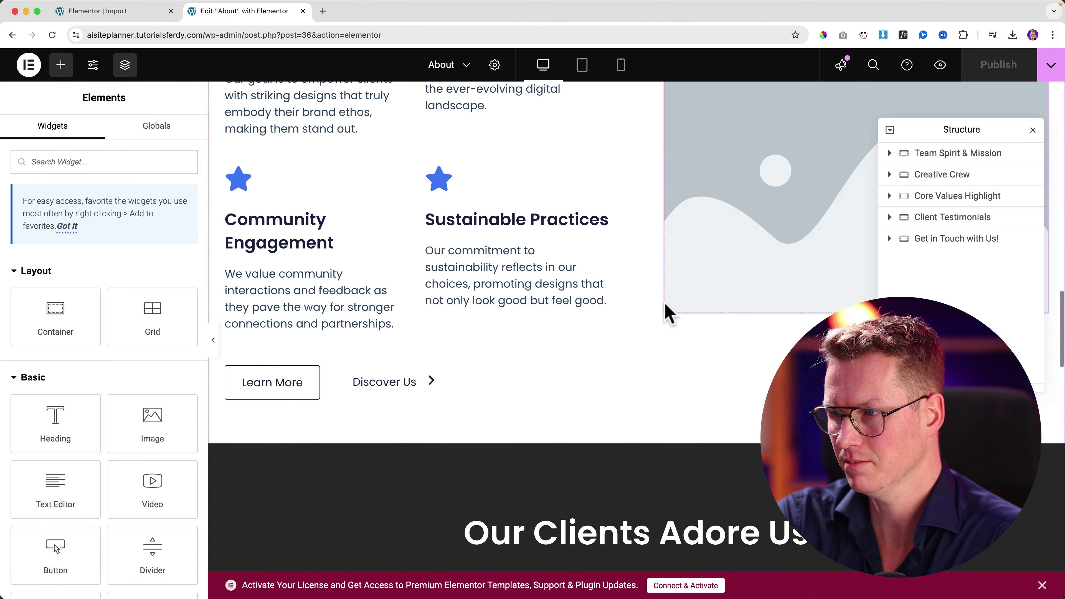
scroll(669, 315, "up", 5)
left_click(753, 318)
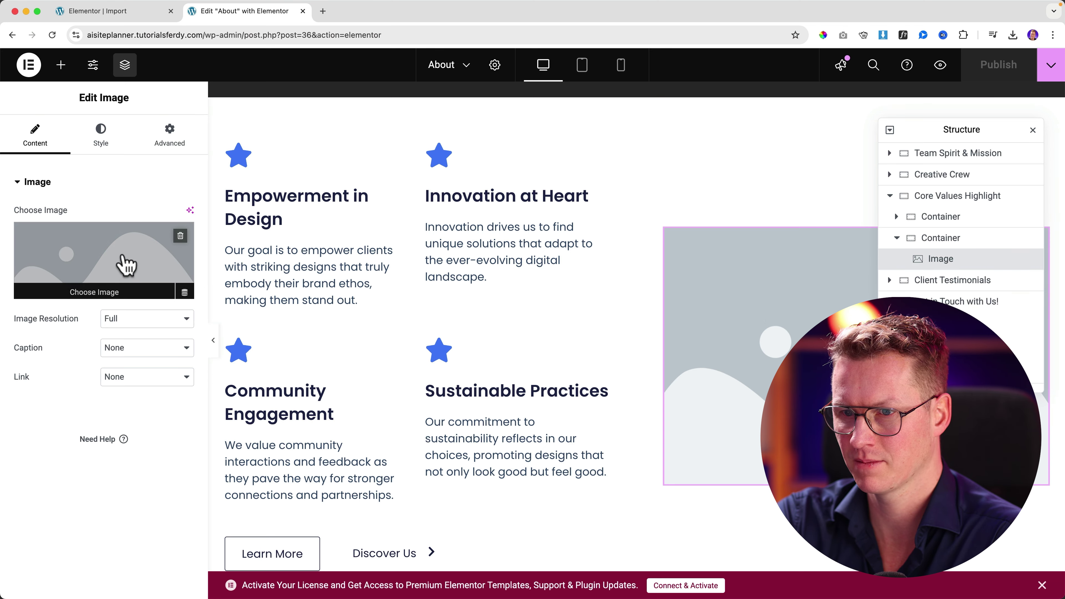
left_click(111, 257)
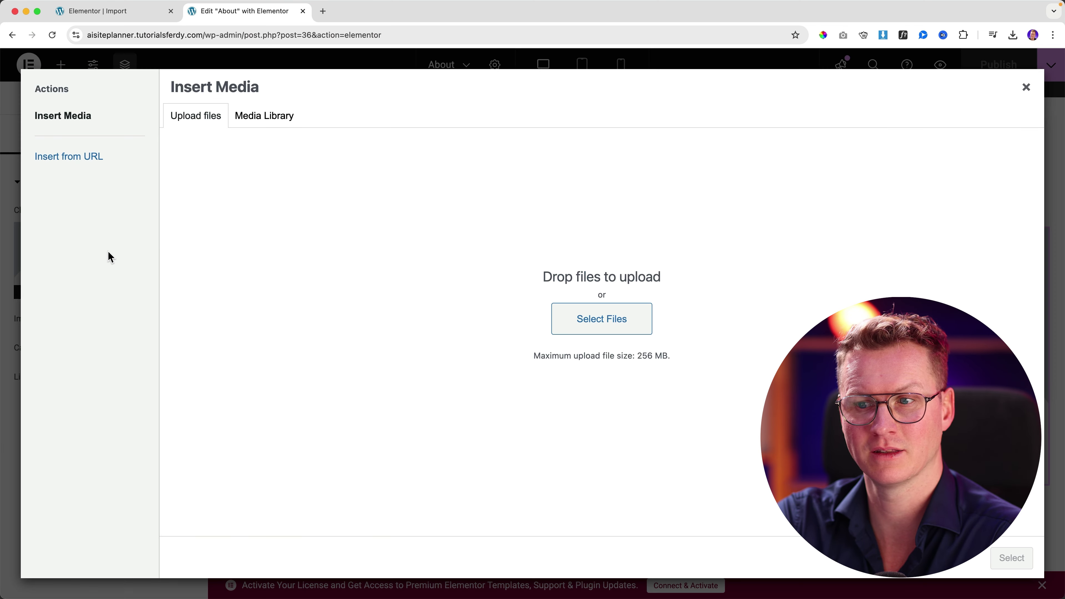
left_click(619, 326)
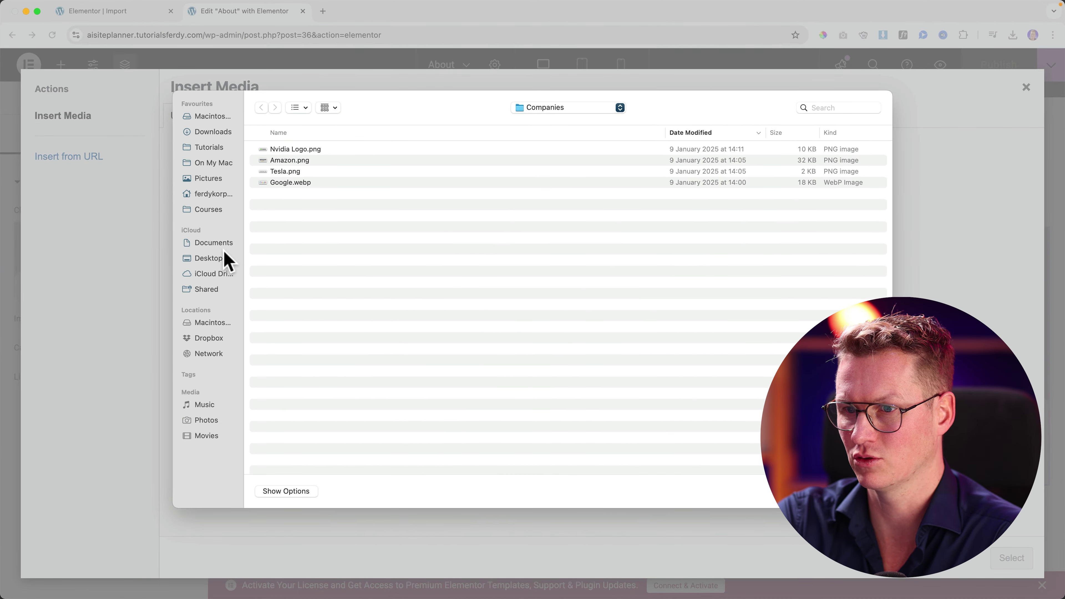
left_click(208, 258)
double_click(304, 150)
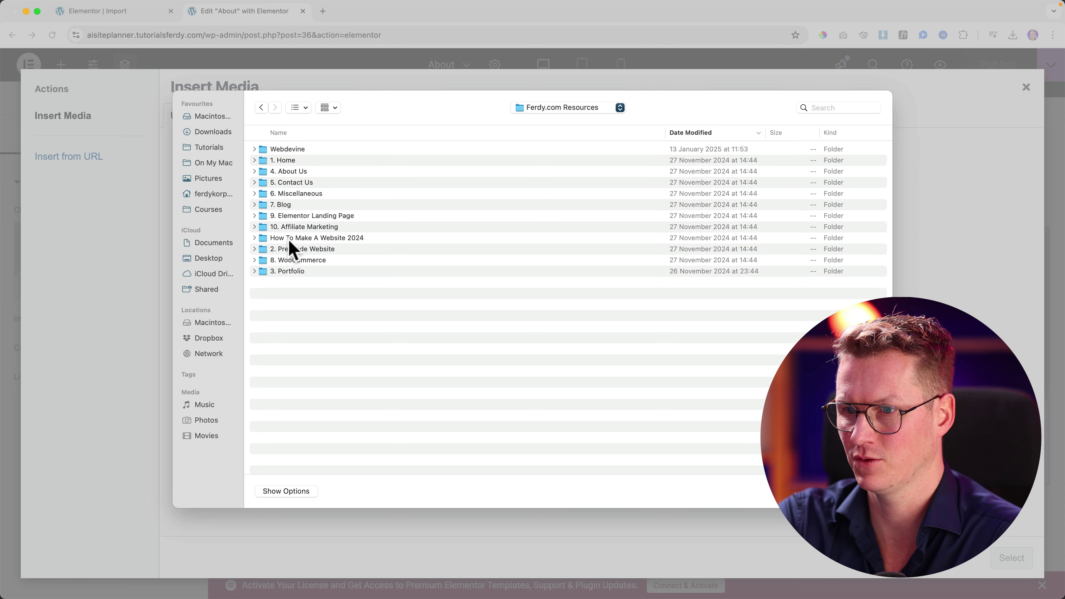
double_click(288, 150)
double_click(291, 160)
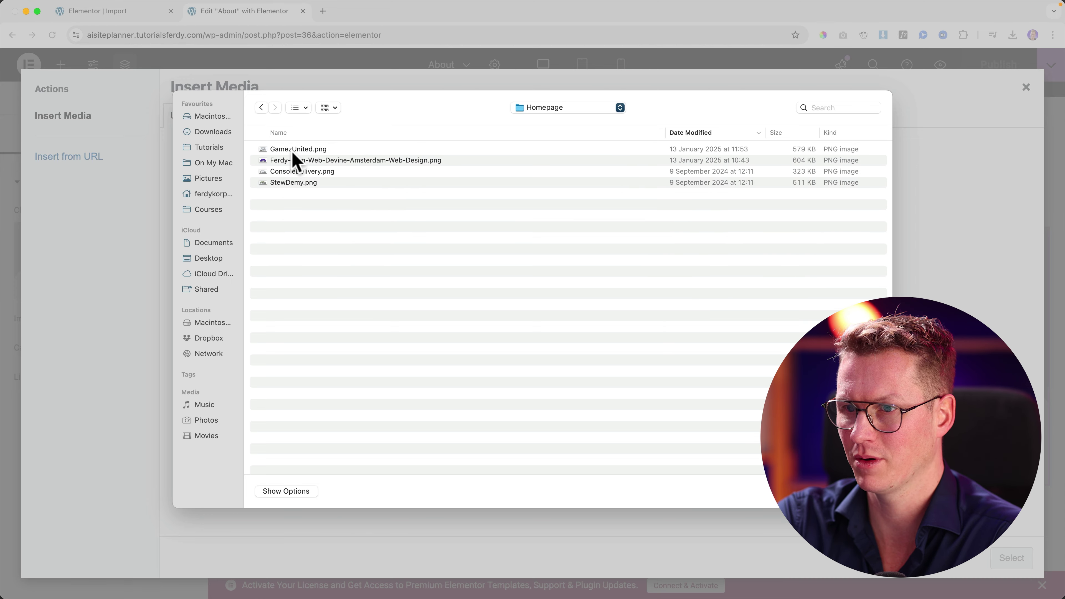
double_click(295, 160)
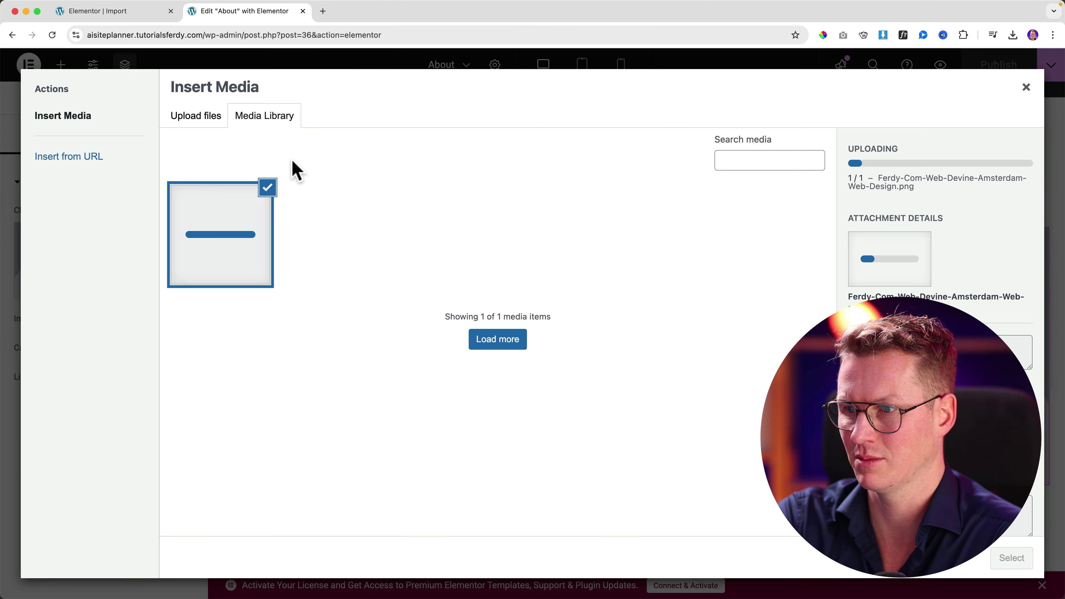
left_click(1005, 559)
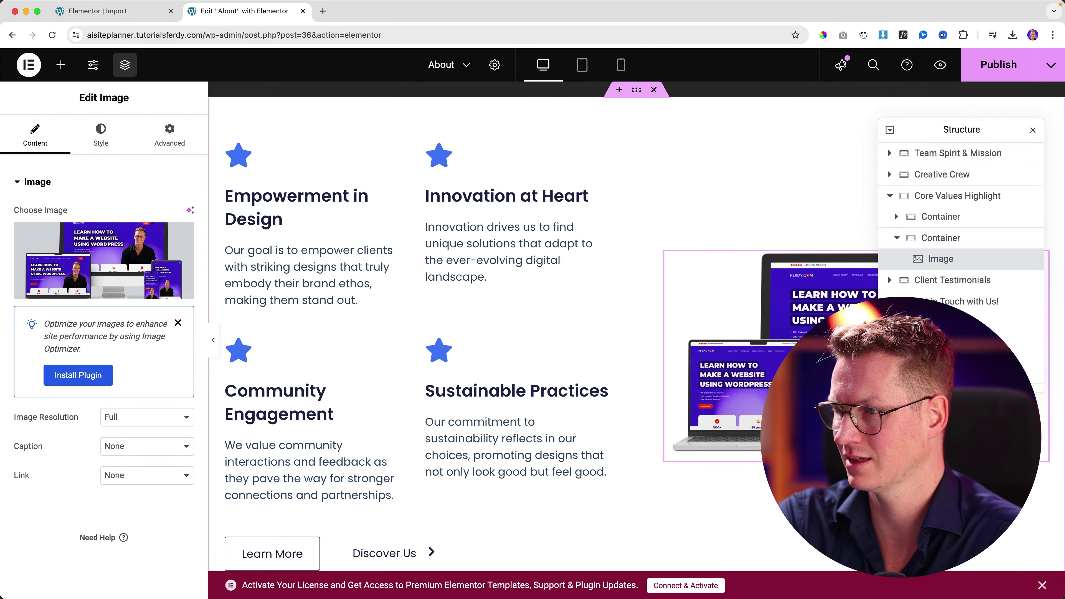
Replace the star in the Empowerment in Design icon box with a solid square from the icon library.
left_click(286, 168)
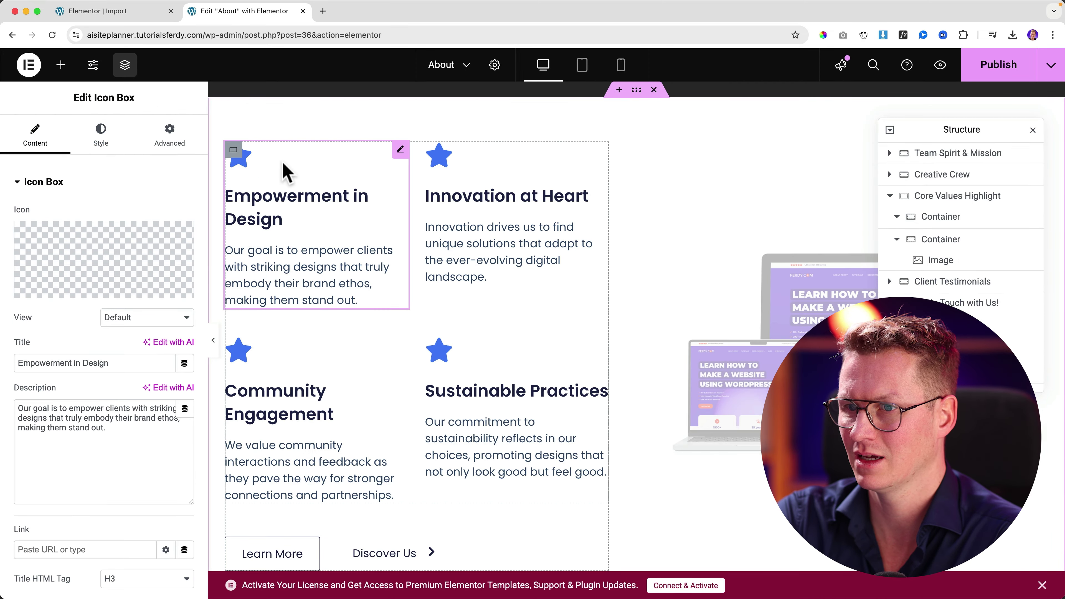
left_click(115, 286)
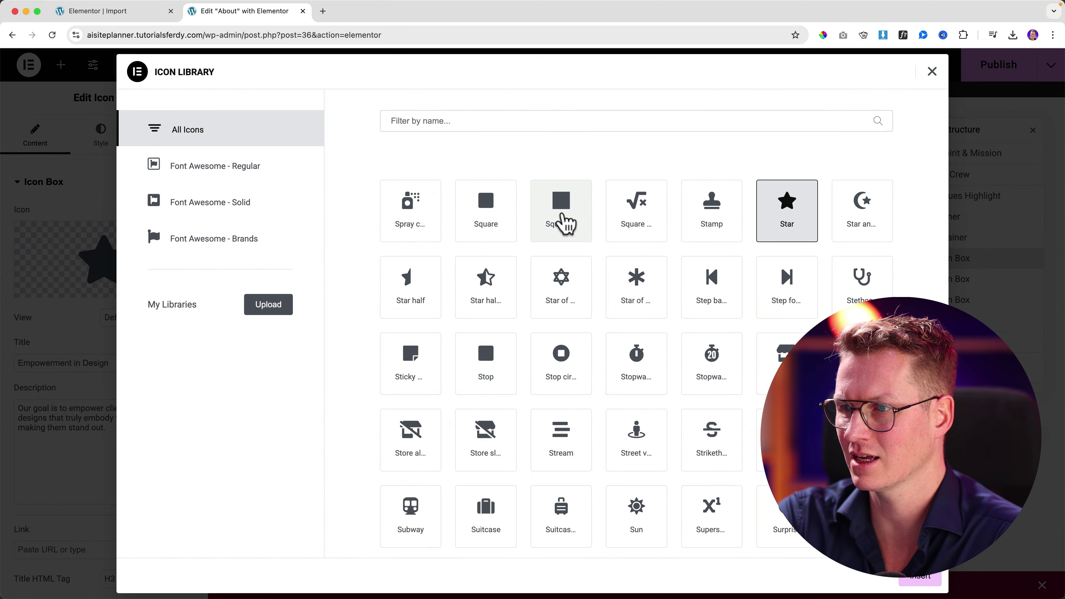
left_click(564, 220)
left_click(925, 582)
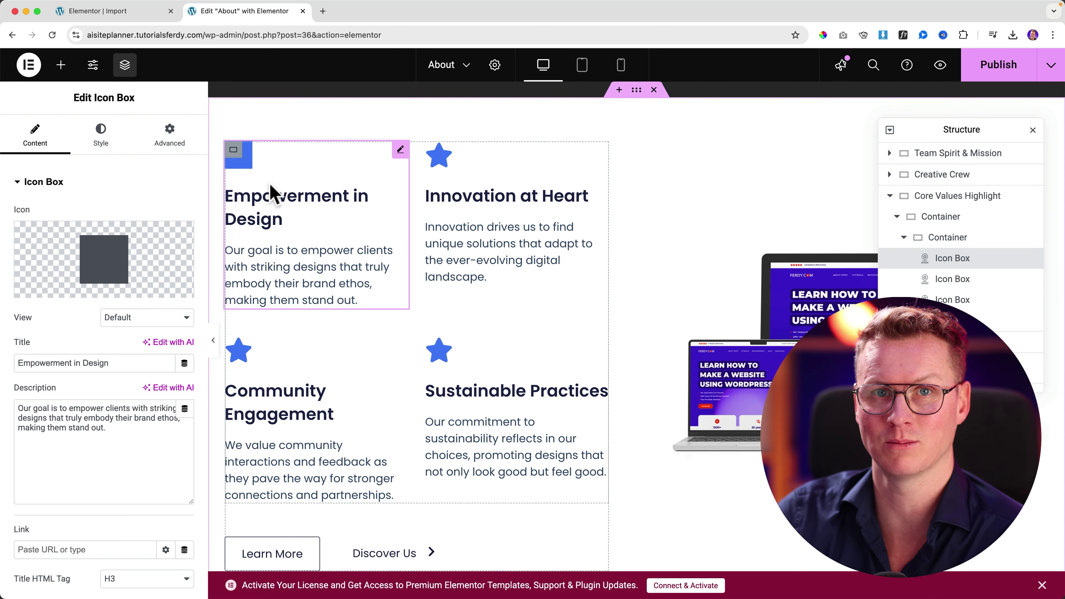
Give the Empowerment in Design square icon a custom orange primary color.
left_click(101, 137)
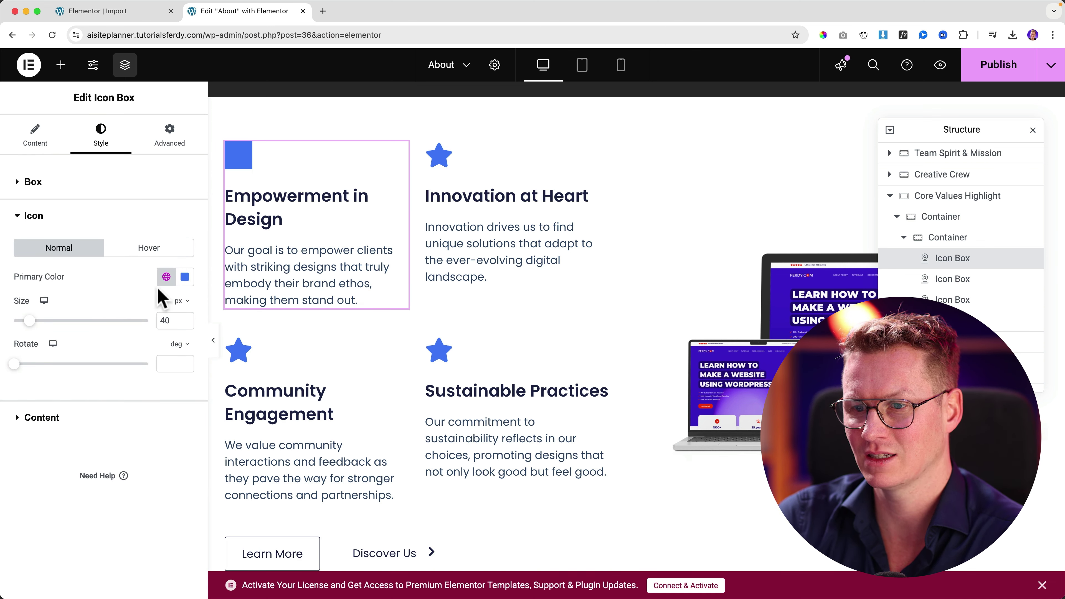
left_click(166, 276)
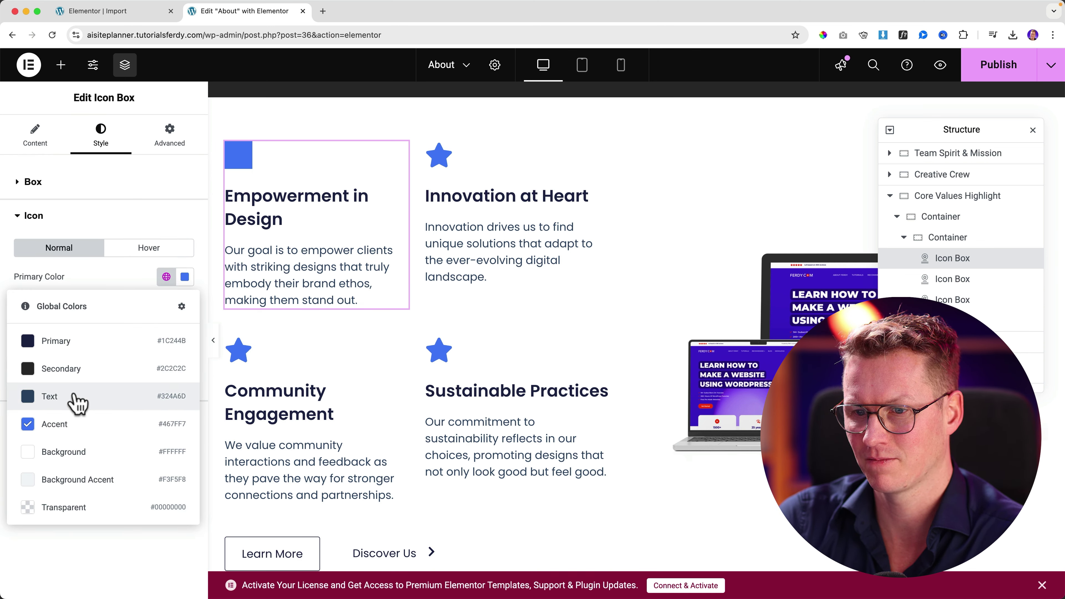
left_click(166, 276)
left_click(185, 276)
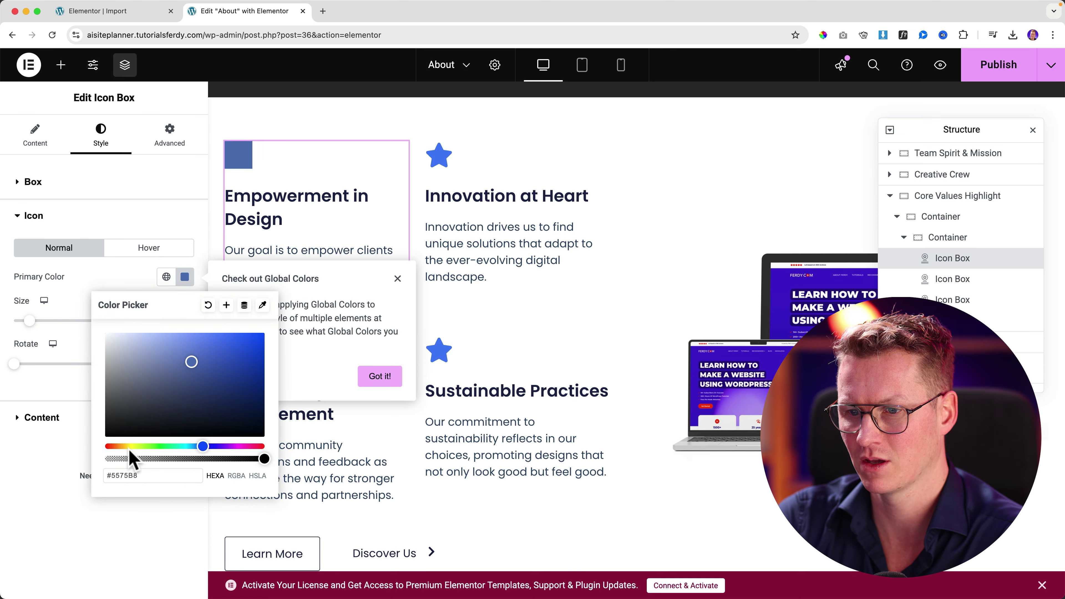
left_click(114, 447)
left_click(171, 218)
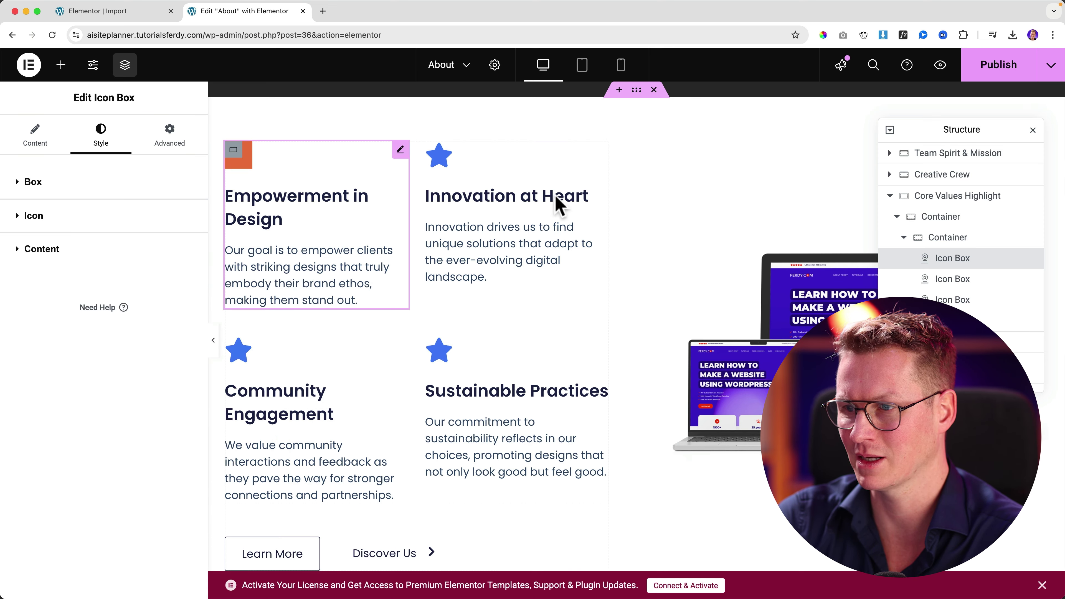
Check the rest of the About page and publish its changes.
scroll(604, 207, "down", 20)
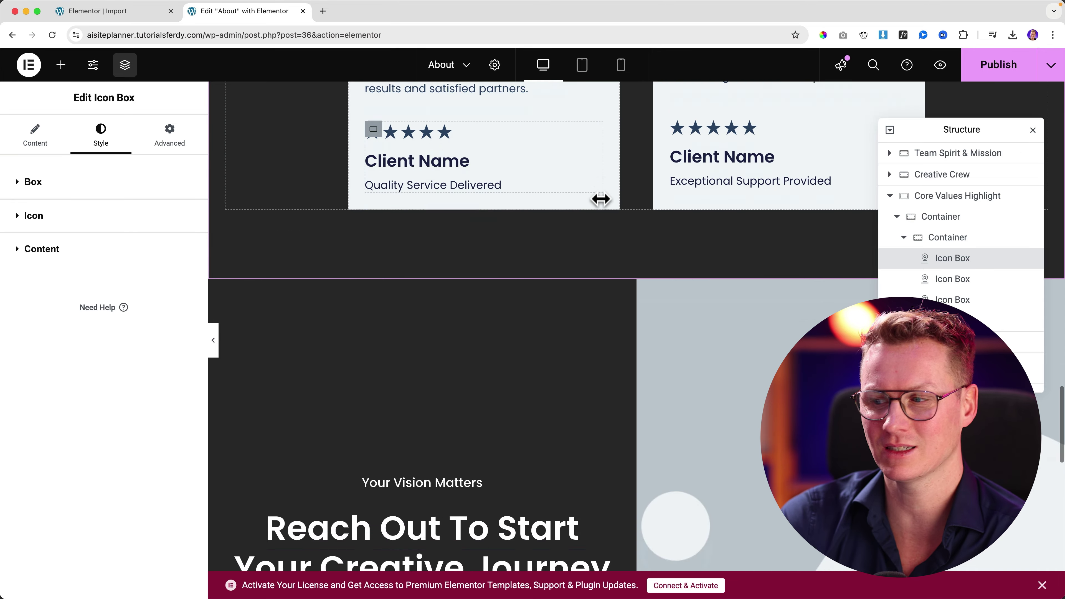
scroll(590, 226, "up", 20)
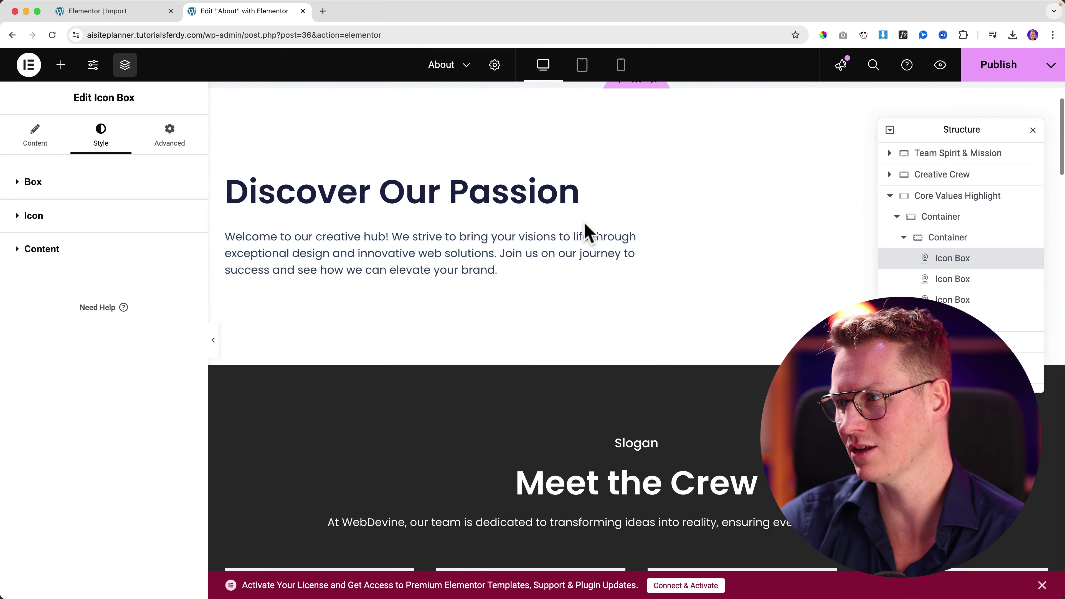
left_click(1000, 67)
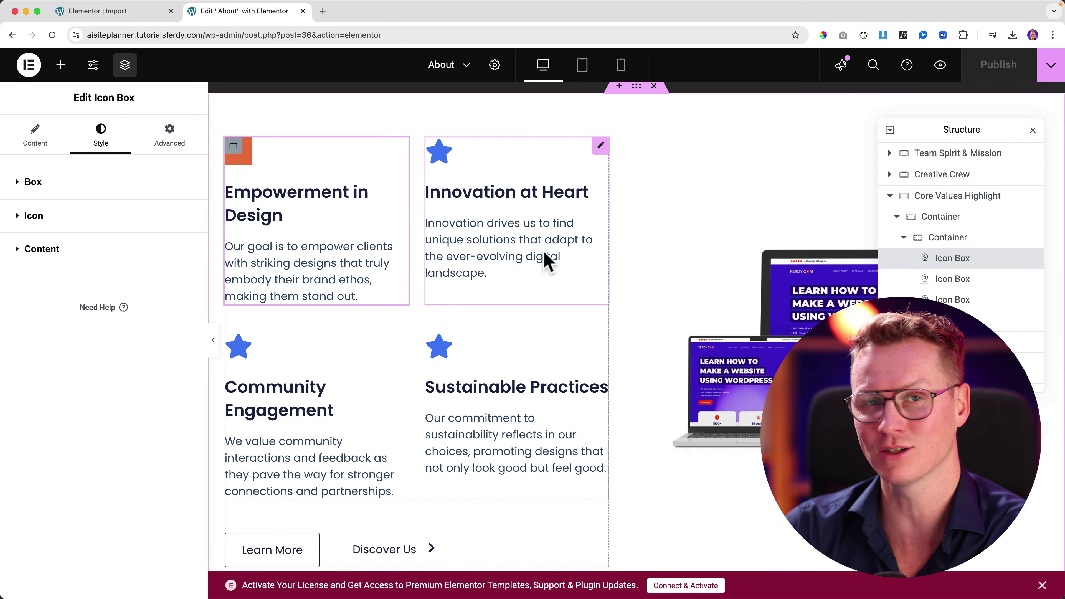
Collapse Core Values Highlight in the page structure, jump to the Creative Crew and Core Values Highlight sections, and close the structure view.
scroll(573, 265, "up", 20)
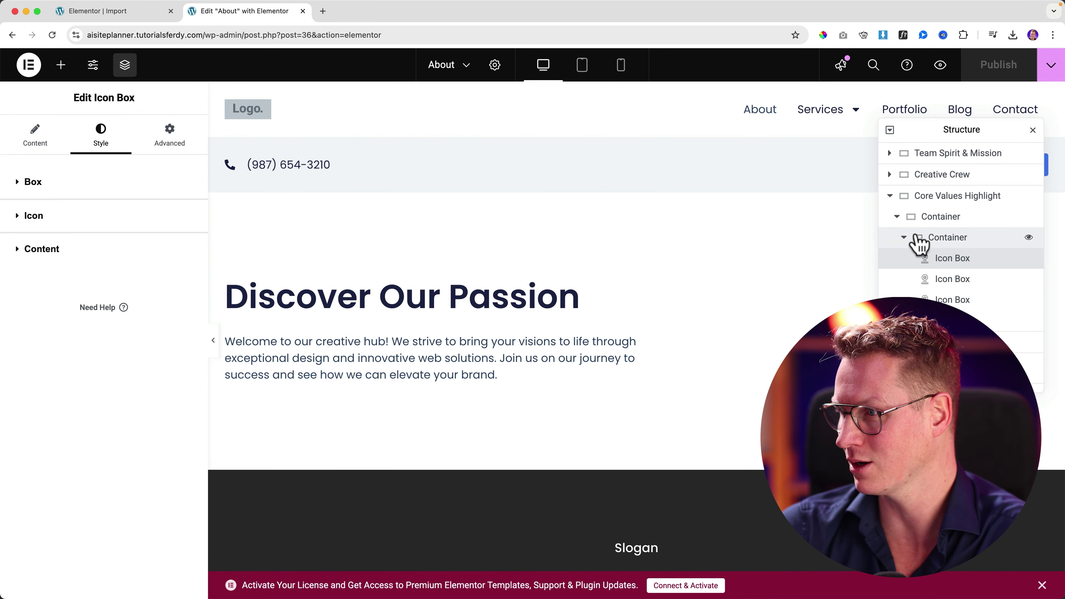
left_click(895, 203)
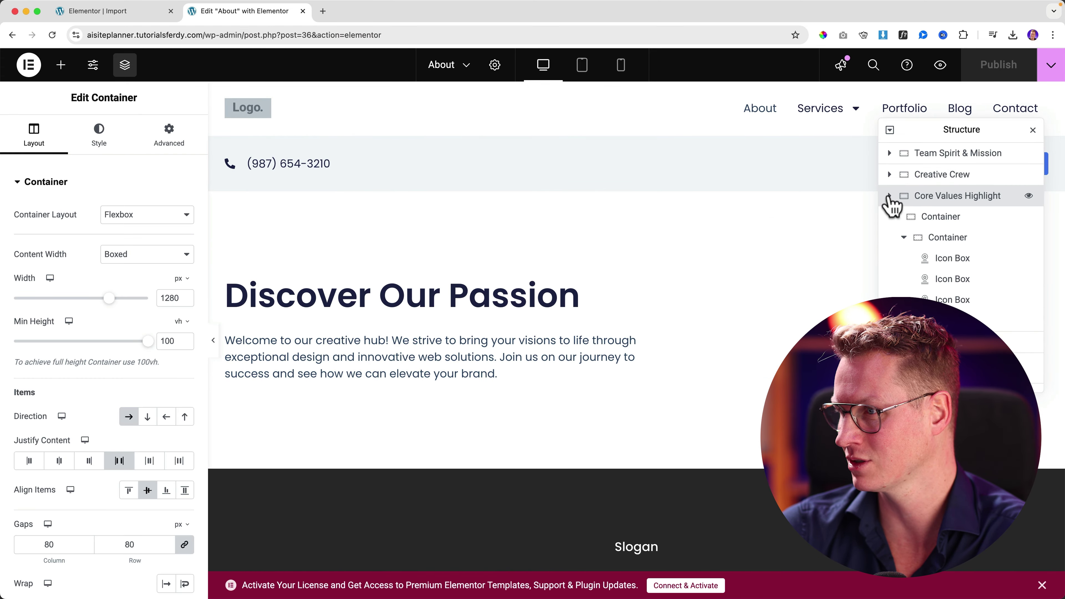
left_click(890, 196)
left_click(937, 173)
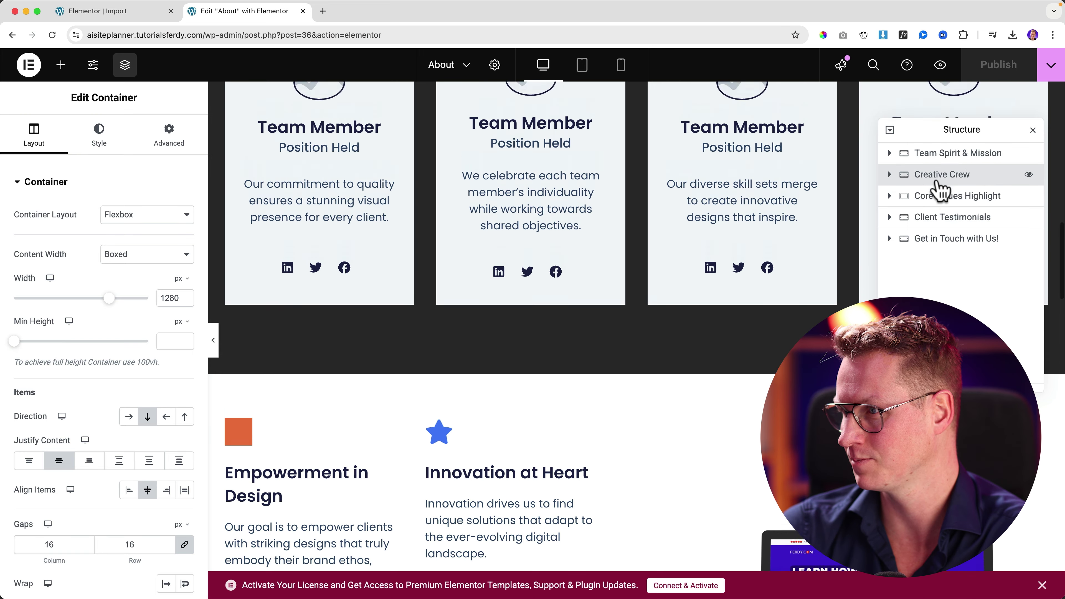
left_click(937, 195)
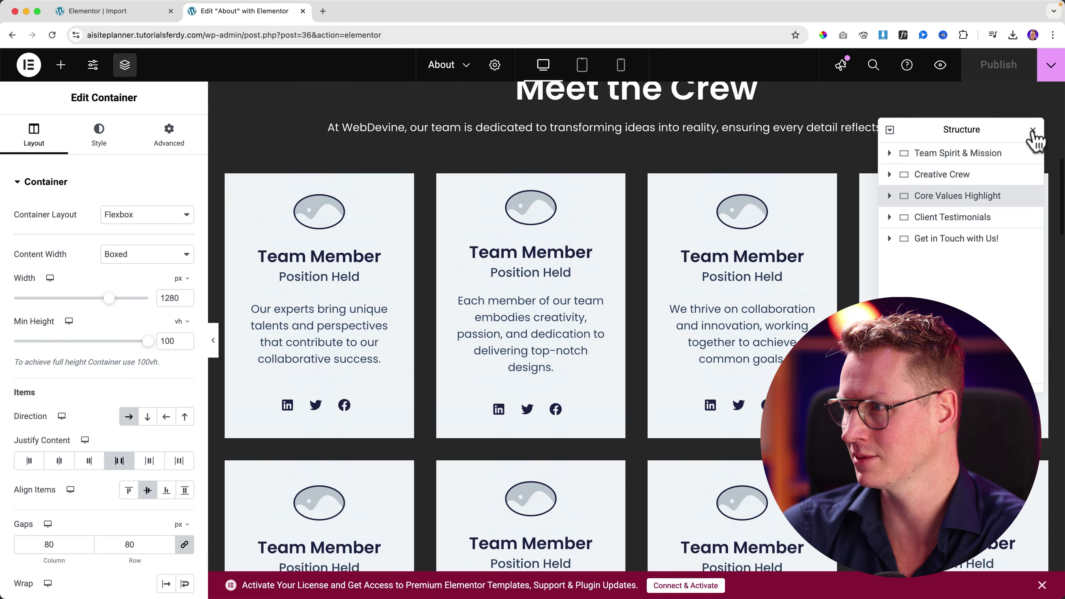
left_click(1033, 131)
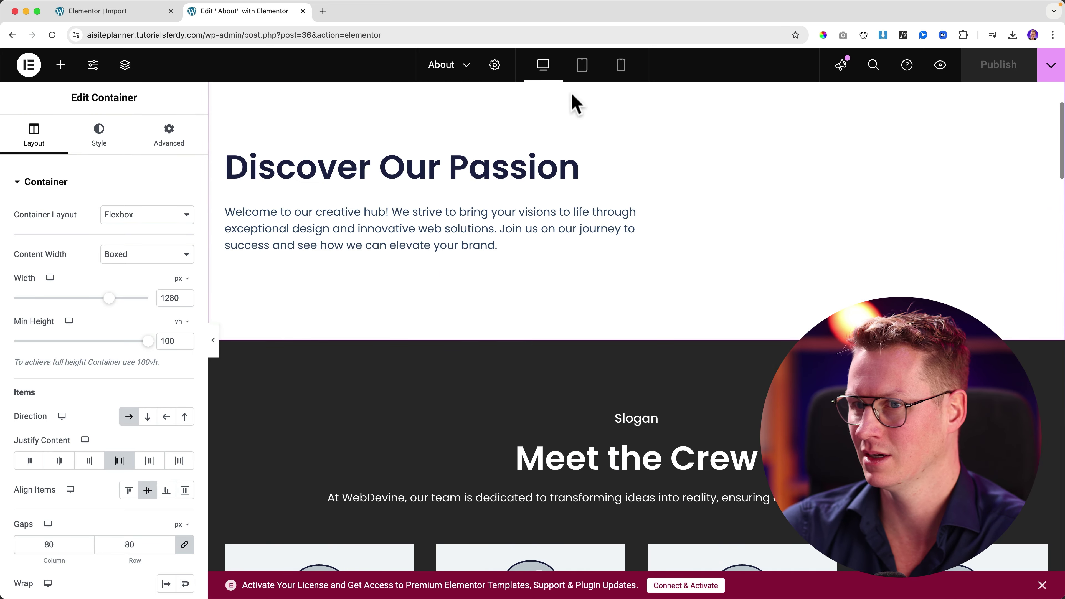
Set the editor's display mode to dark in the user preferences.
left_click(41, 68)
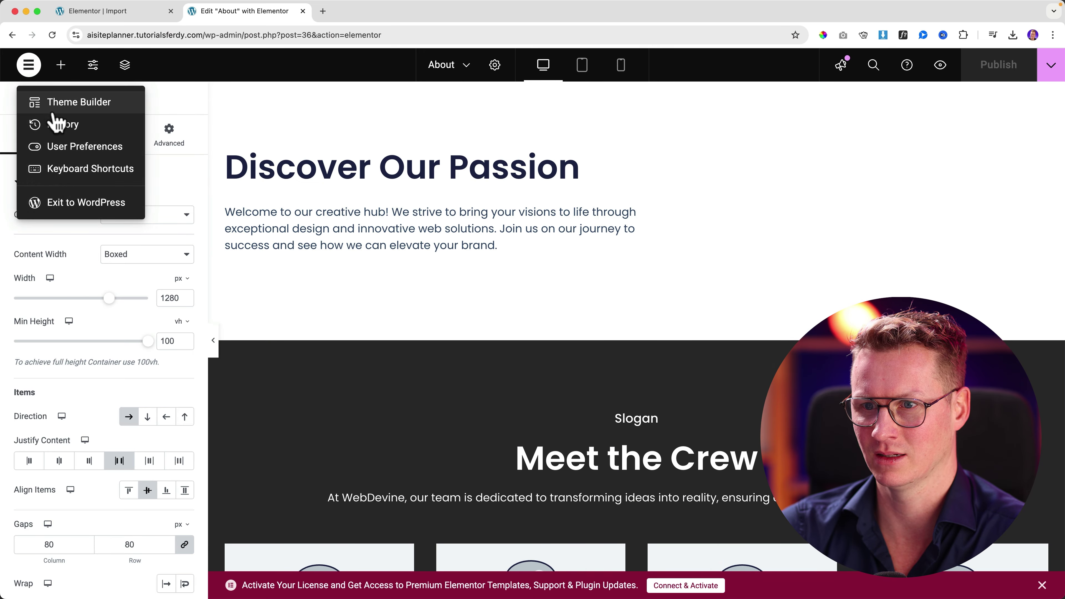
left_click(79, 149)
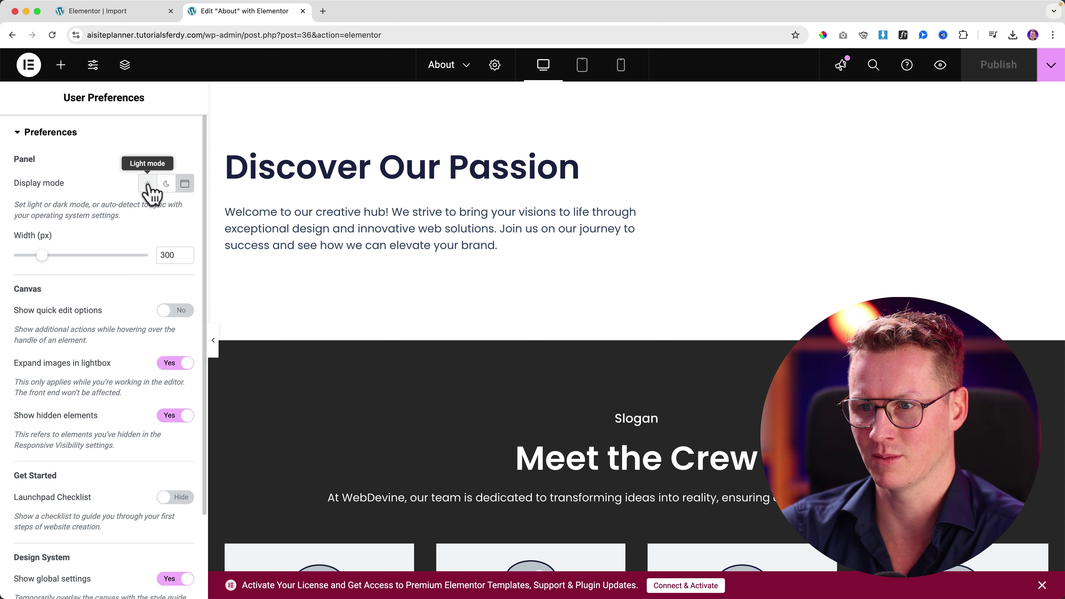
left_click(166, 184)
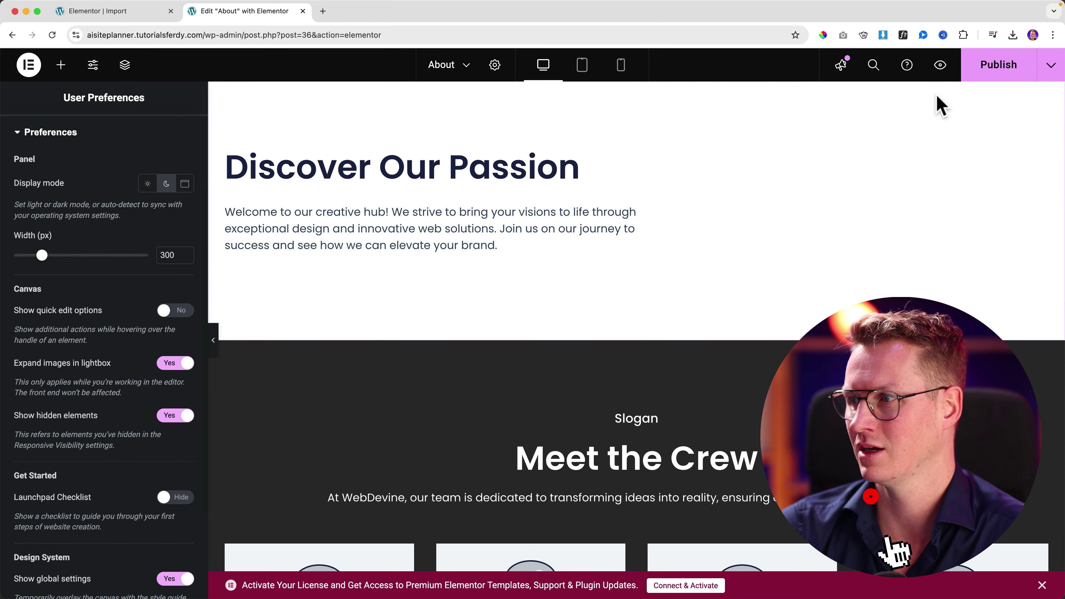
Open youtube.com in a new tab and search for "hoe wo make a wordpress website 2025".
left_click(323, 11)
type("youtube.com")
key("Return")
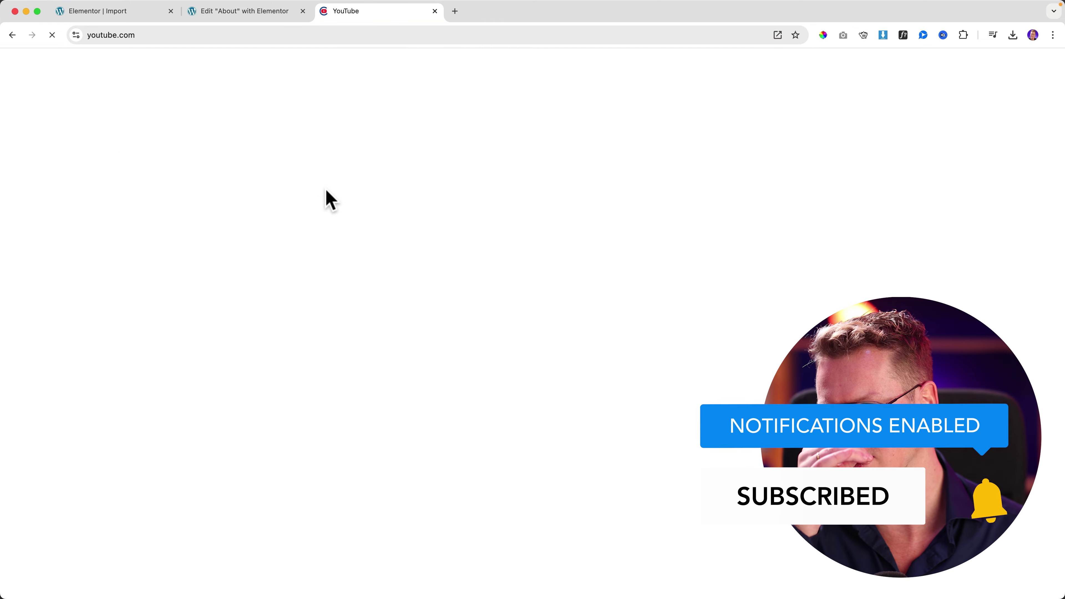
left_click(430, 70)
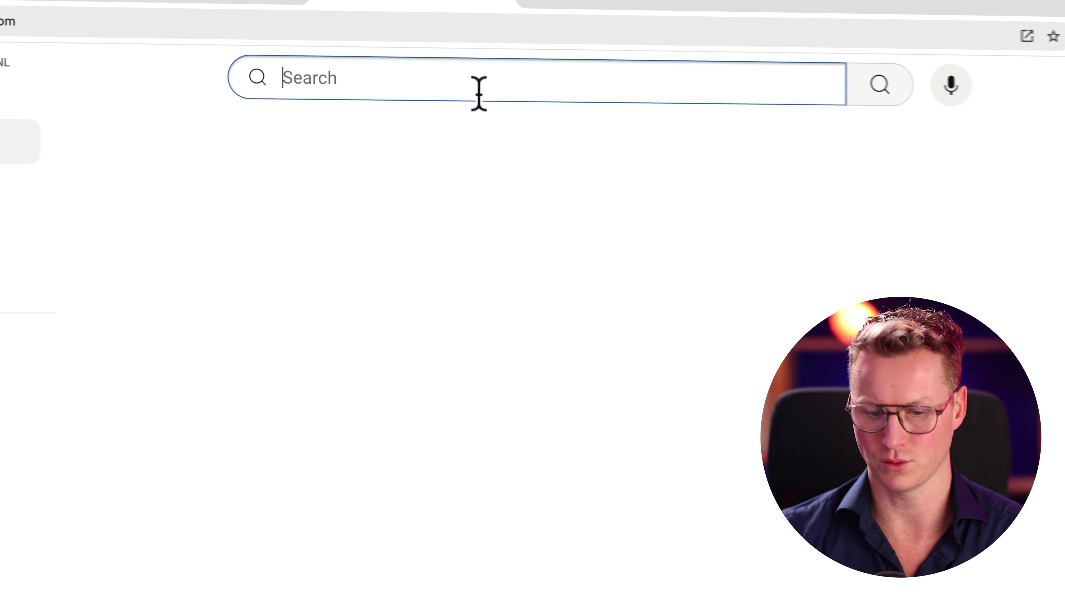
type("hoe wo make a wordperss w")
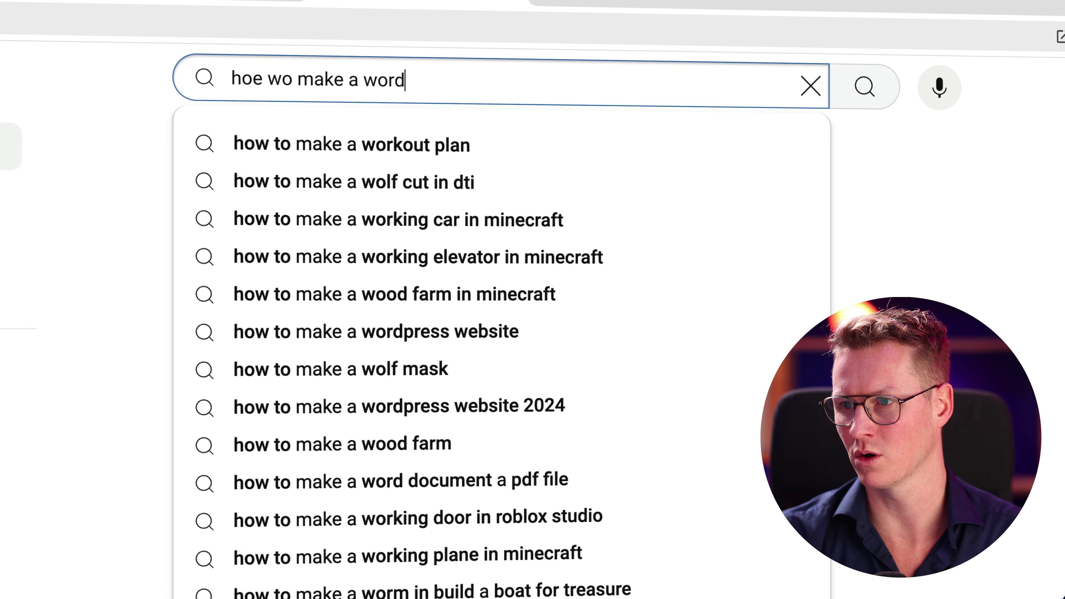
key("BackSpace")
key("BackSpace")
key("BackSpace")
key("BackSpace")
key("BackSpace")
key("BackSpace")
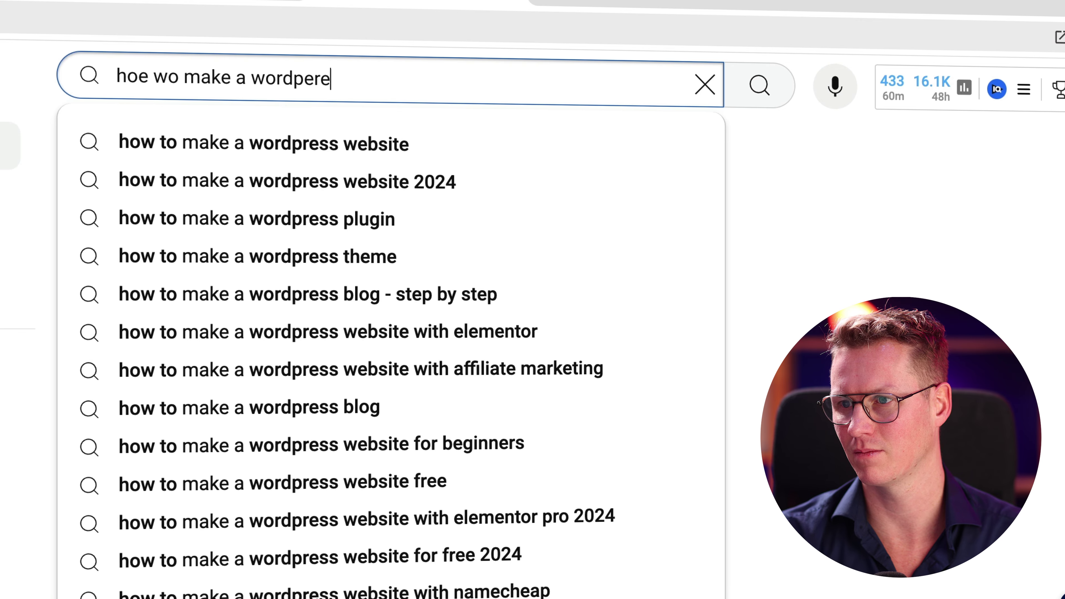
type("ress website 2025")
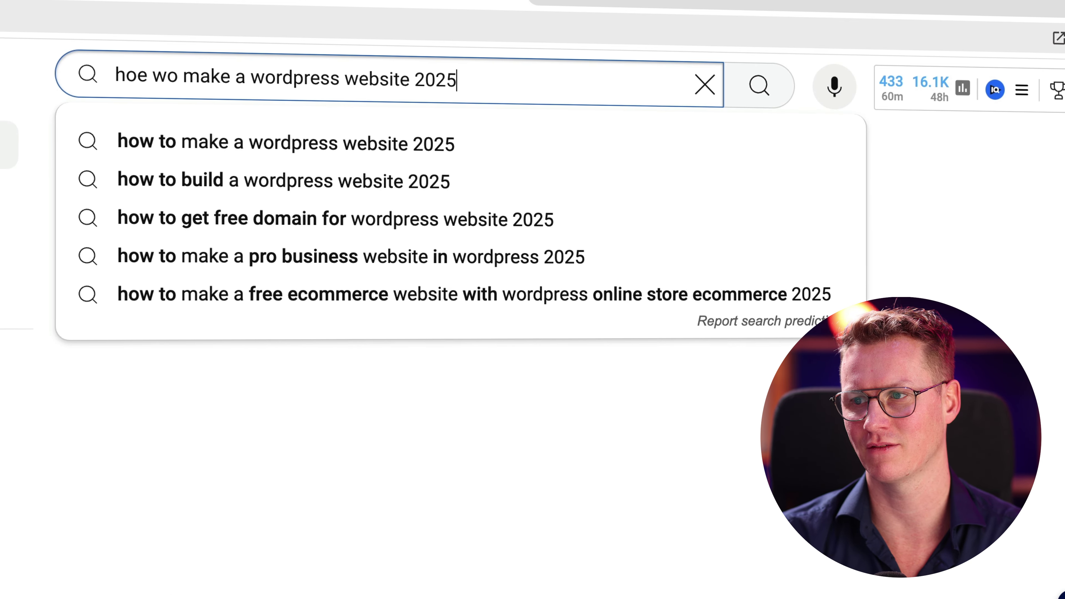
key("Return")
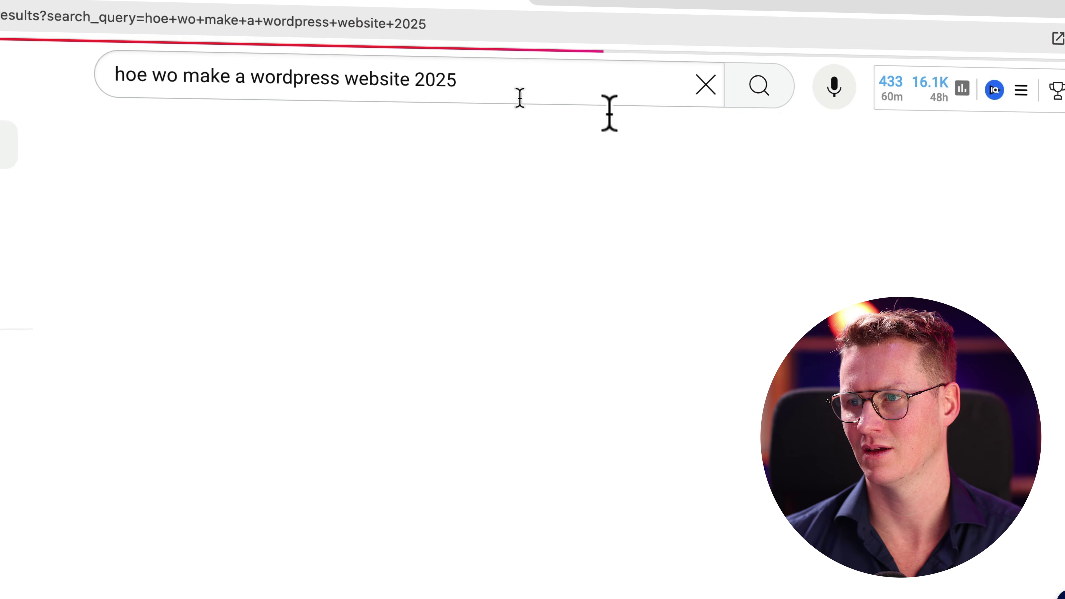
Add the channel name "ferdy" to the search, view How To Make A WordPress Website 2025 with playback paused, and close its tab.
left_click(564, 88)
type("ferdy")
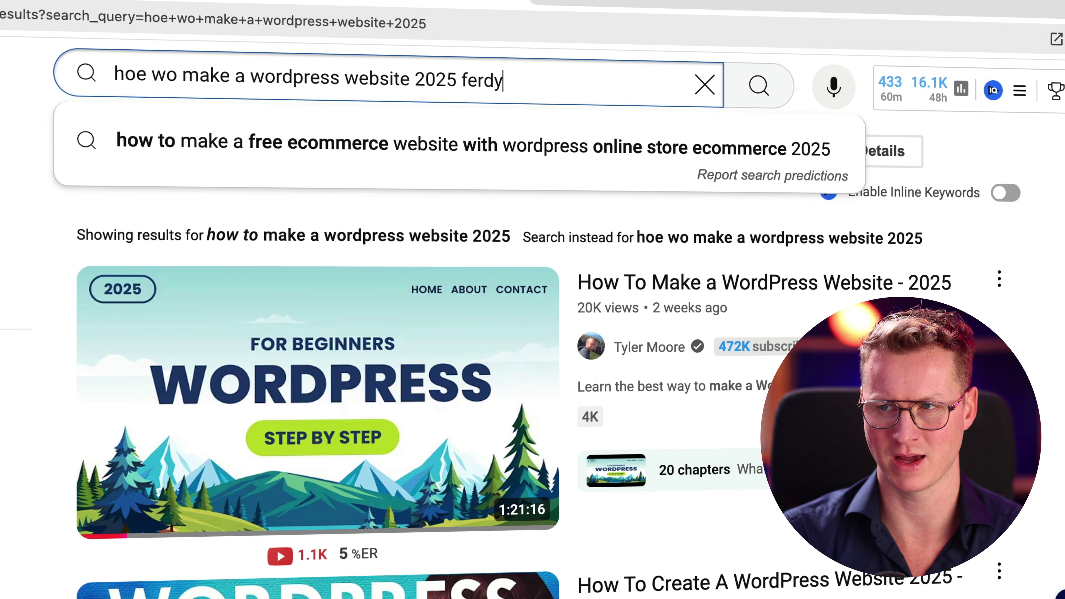
key("Return")
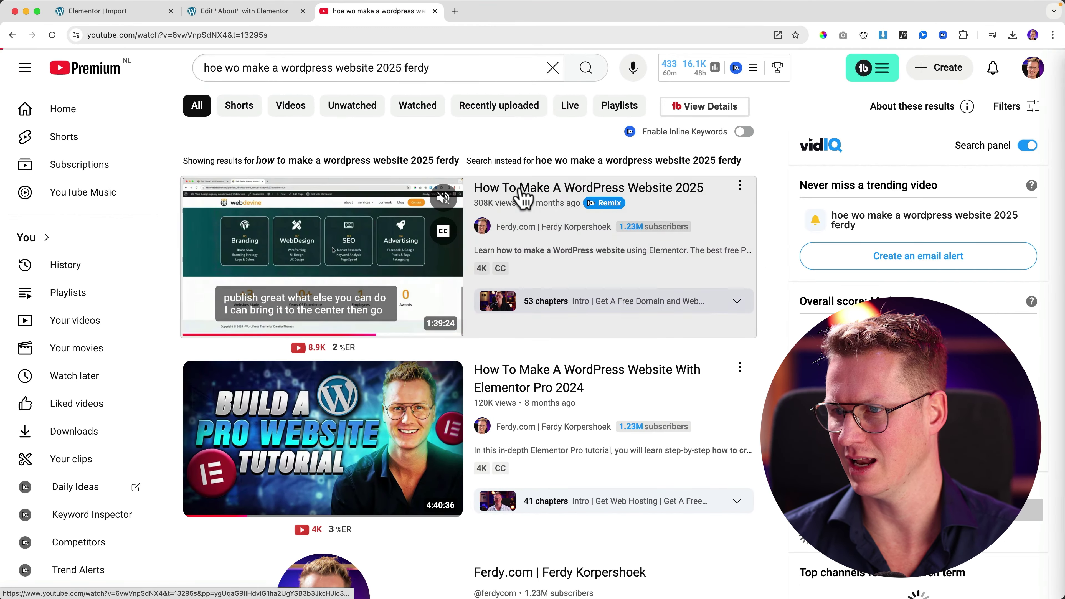
left_click(660, 290)
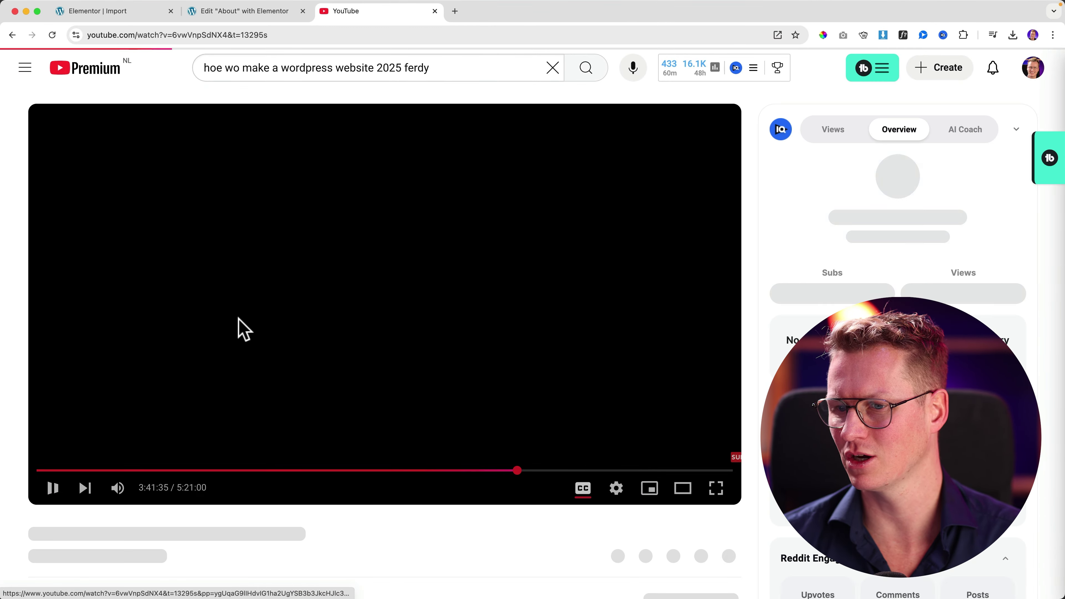
left_click(57, 495)
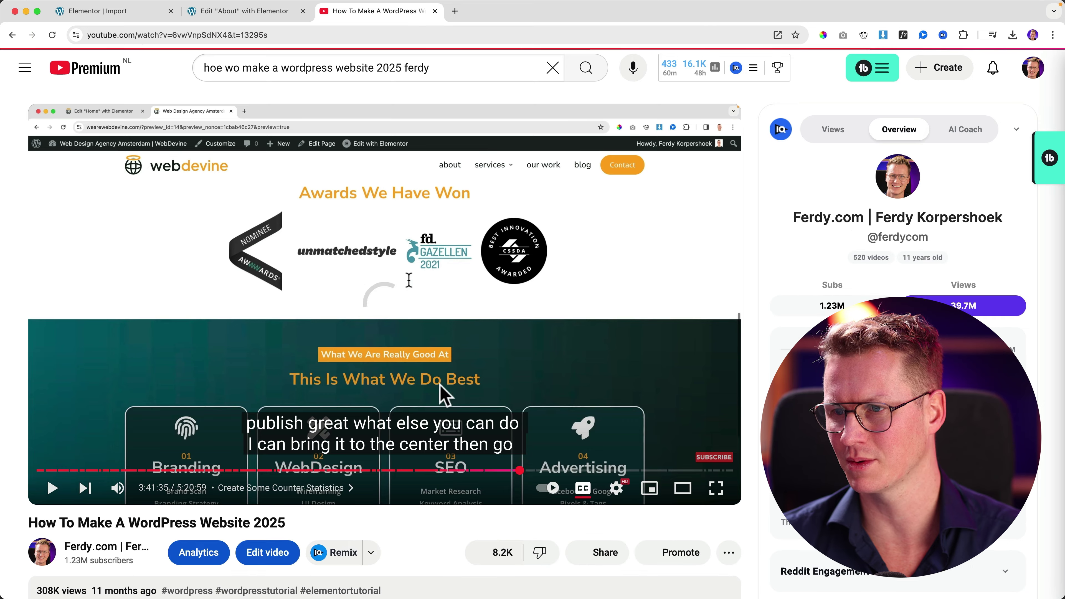
left_click(435, 11)
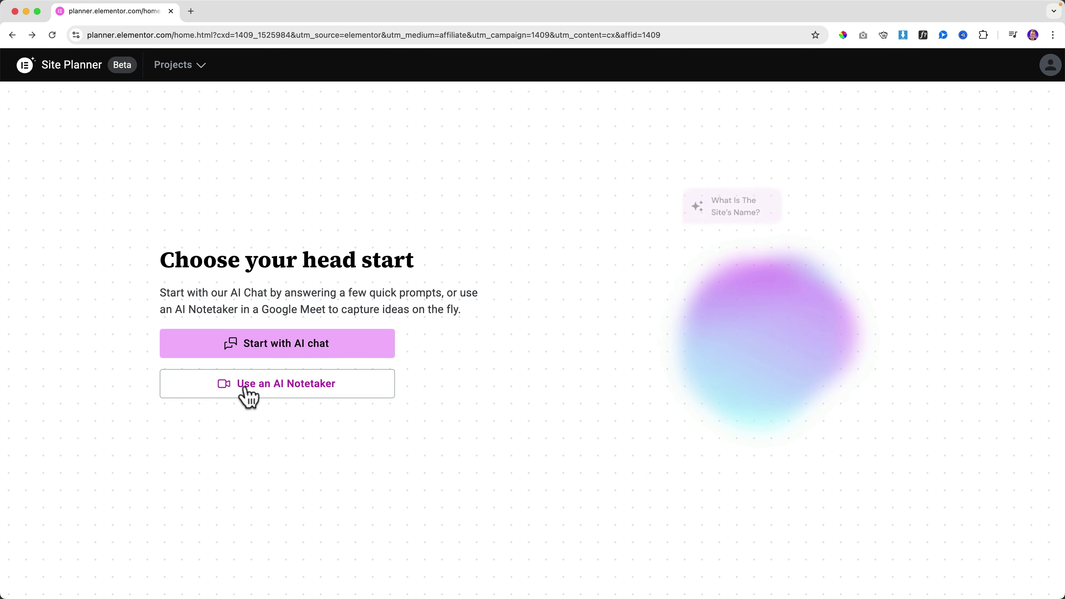
Choose the AI Notetaker as the Site Planner starting method and start a new Google Meet meeting in a separate tab.
left_click(298, 384)
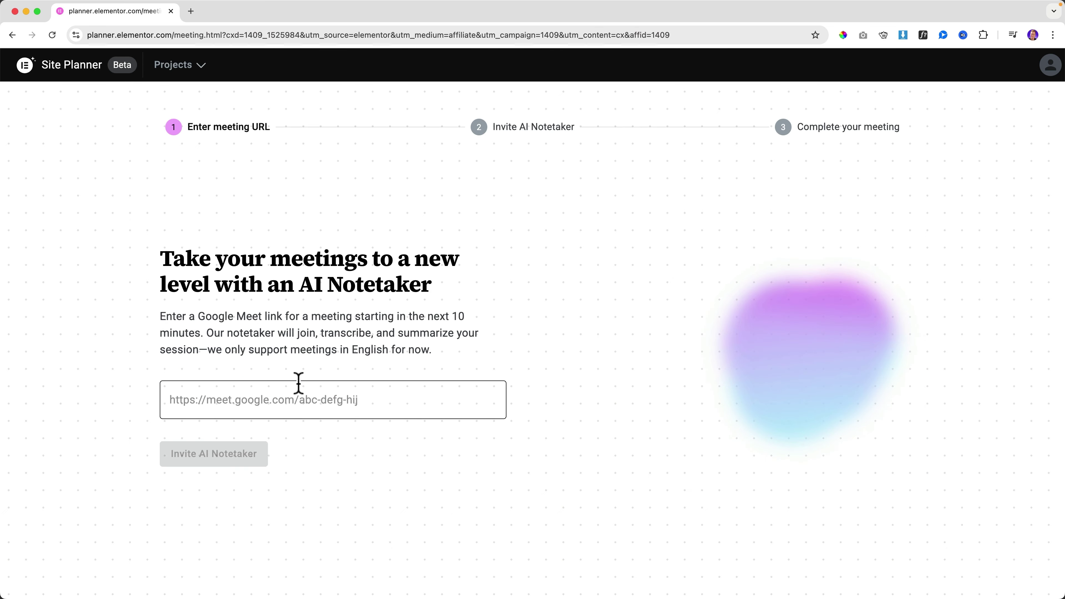
left_click(192, 12)
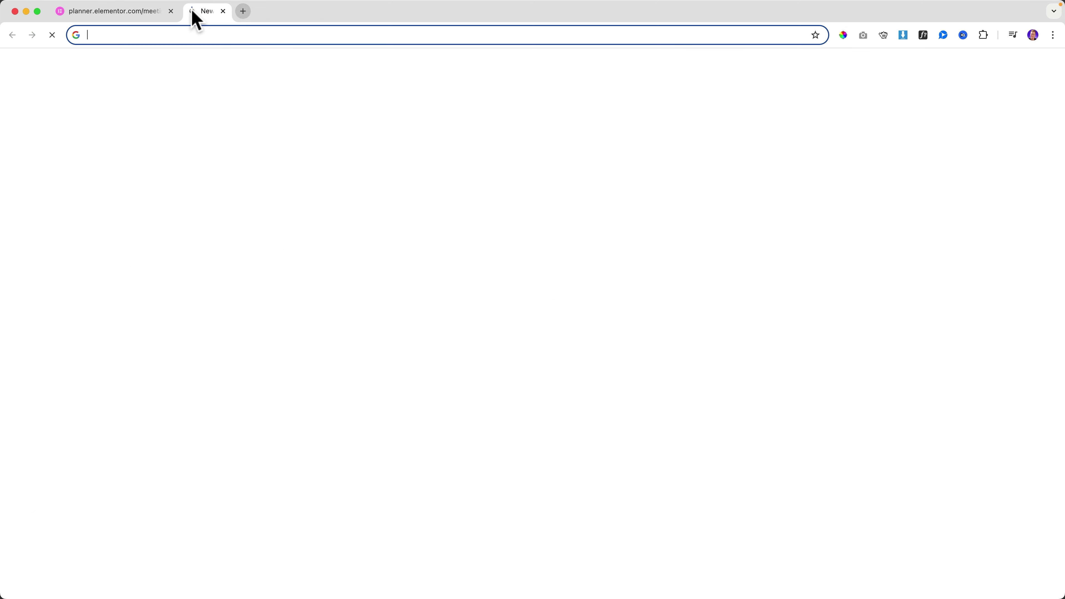
type("meet")
key("Return")
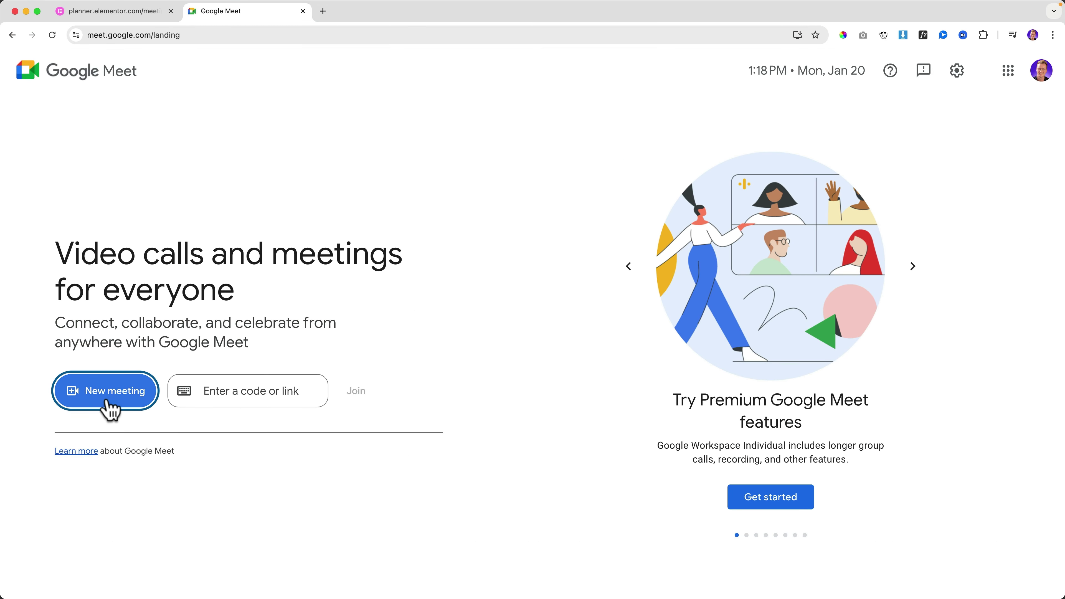
left_click(110, 410)
left_click(149, 435)
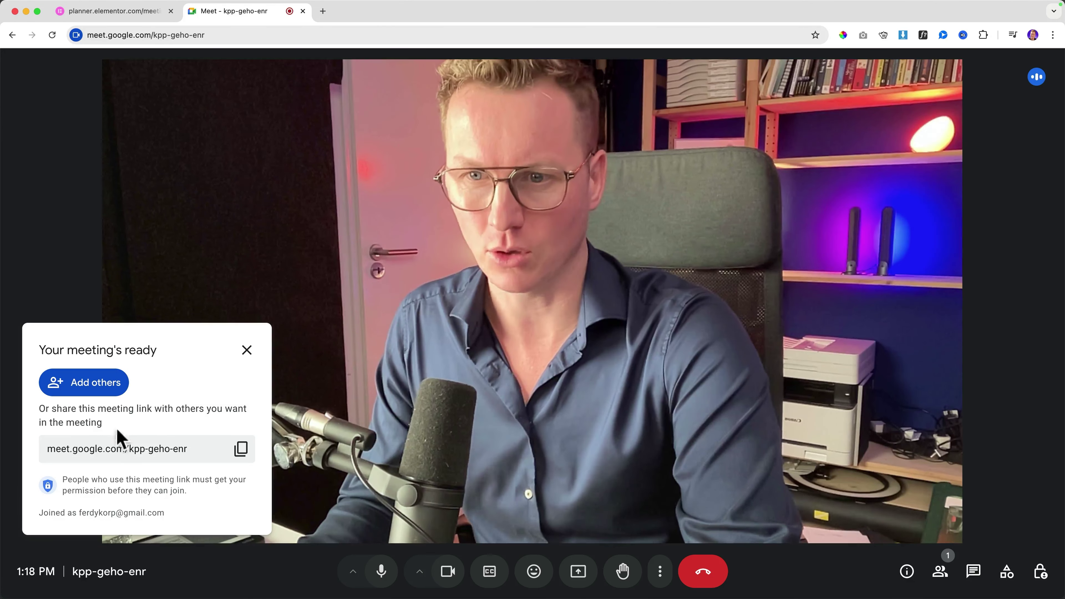
Invite the AI Notetaker using the copied Google Meet link and admit it to the meeting.
left_click(241, 449)
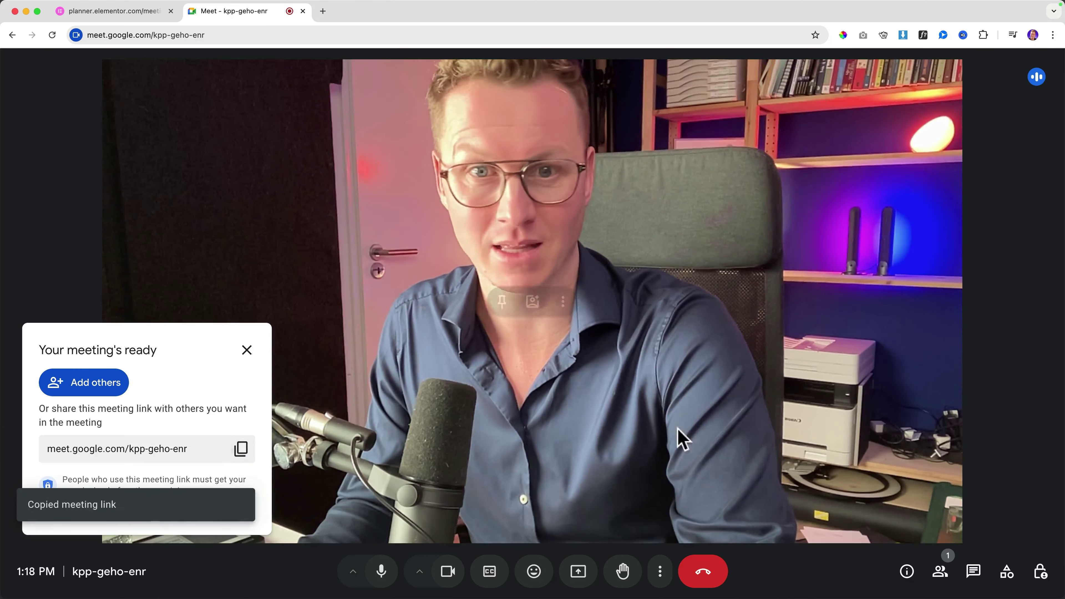
left_click(139, 17)
left_click(237, 398)
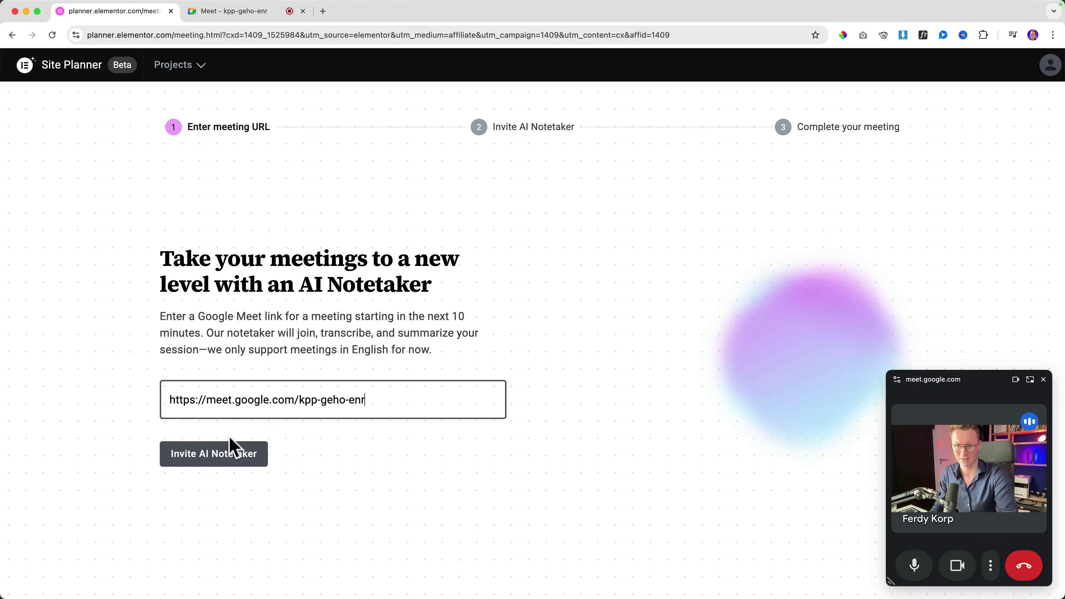
left_click(232, 460)
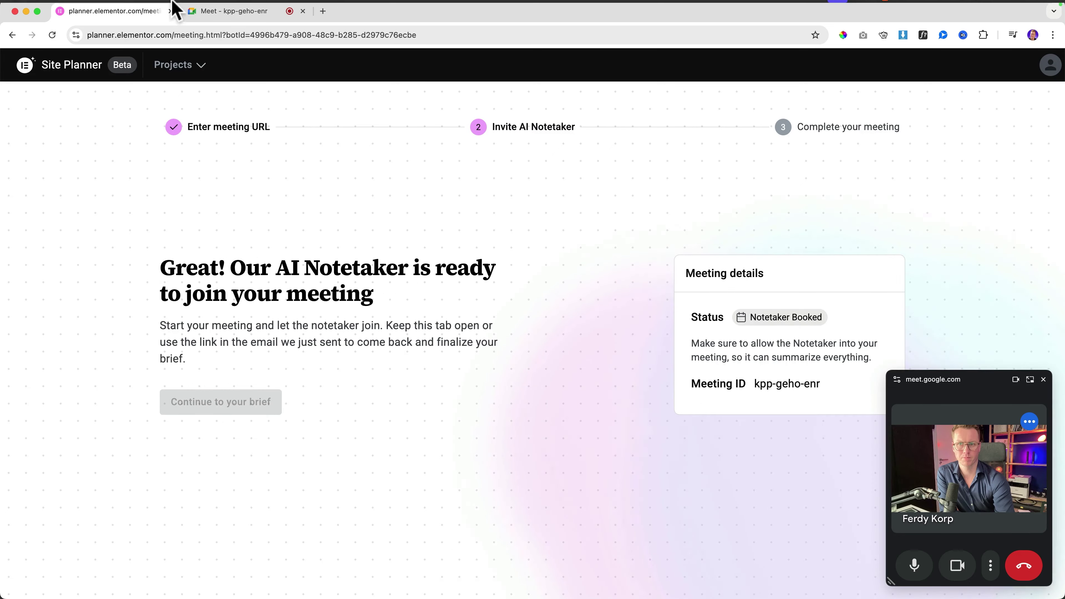
left_click(232, 12)
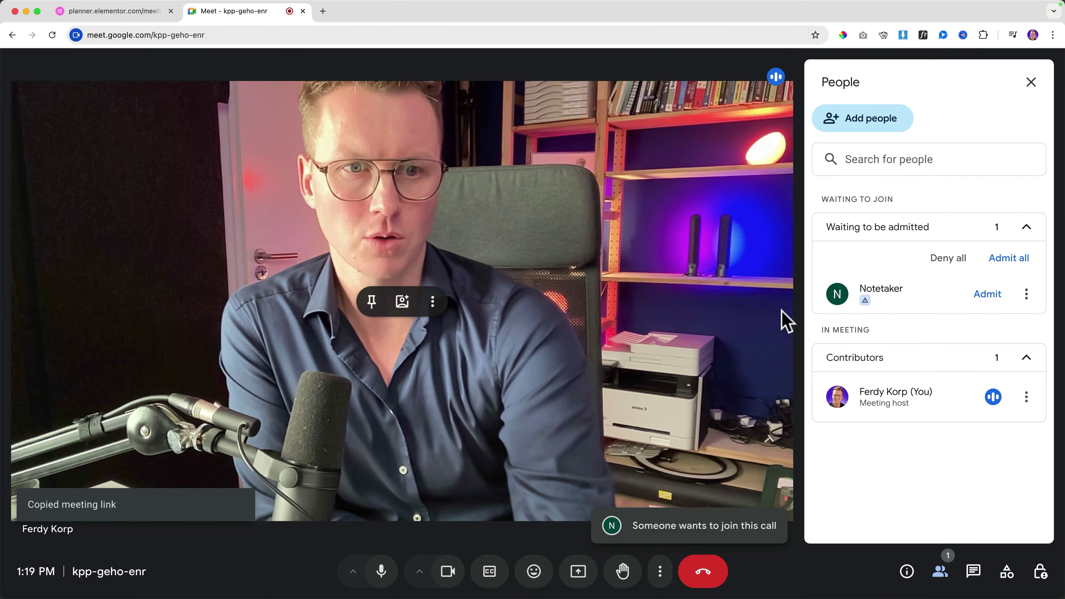
left_click(989, 295)
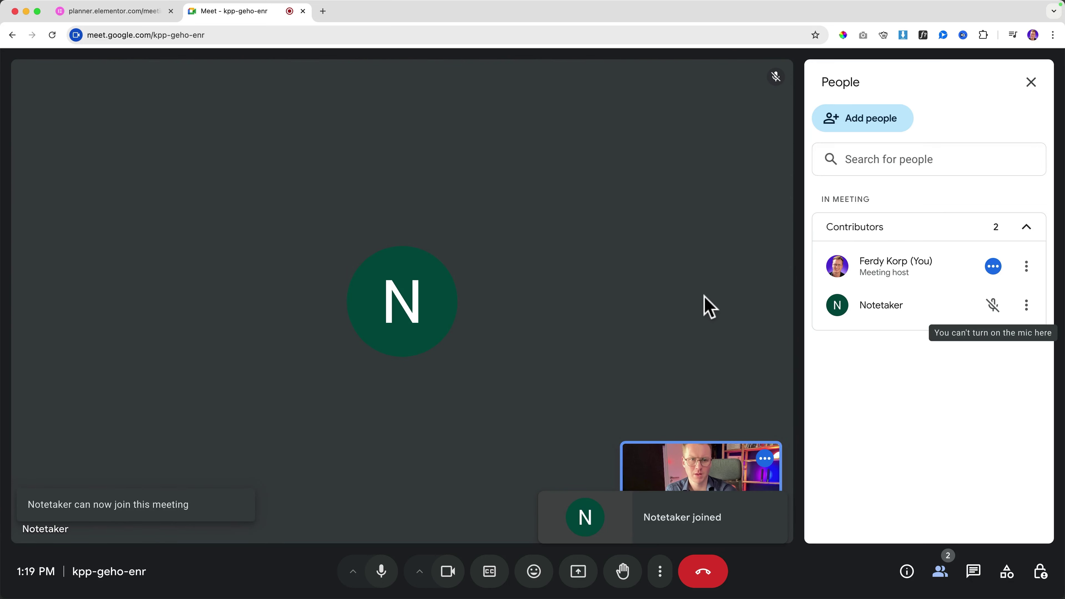